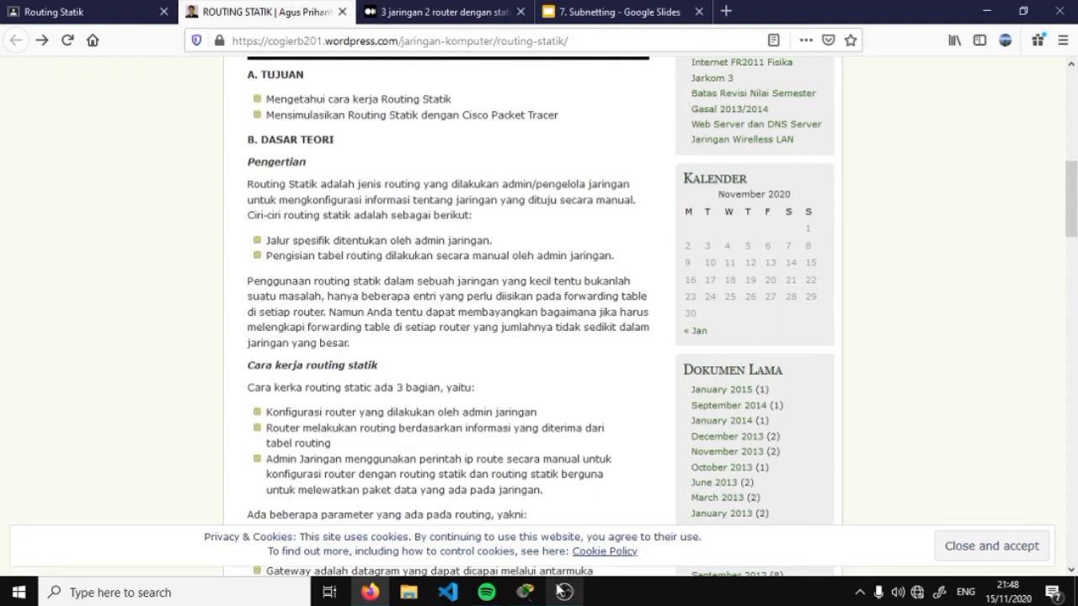
Review the network topology diagram and the static routing table for the three routers in the Routing Statik article
mouse_move(564, 593)
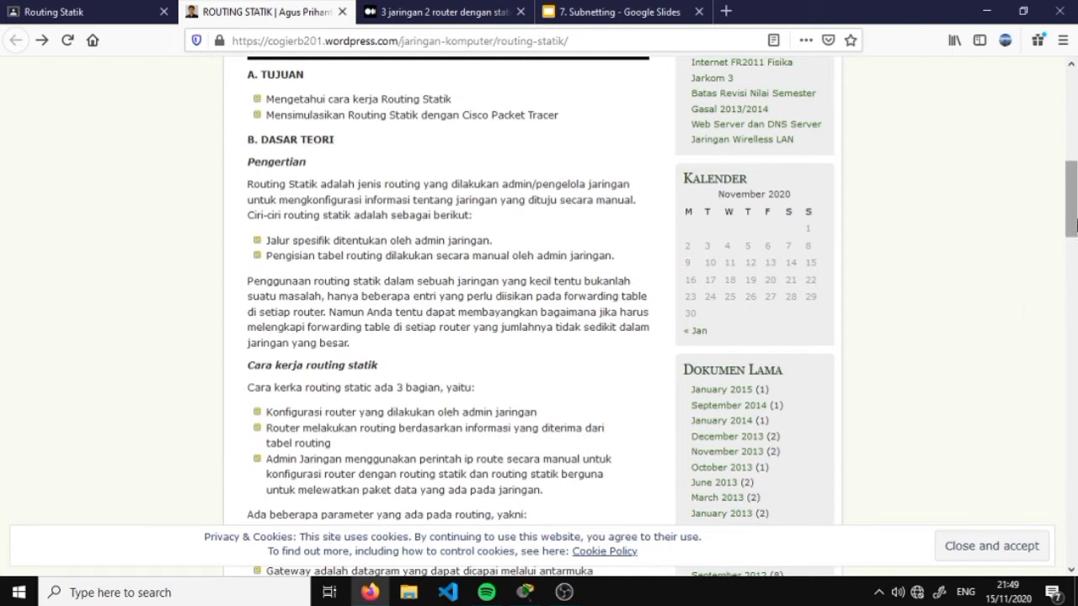
drag(1076, 222, 1075, 348)
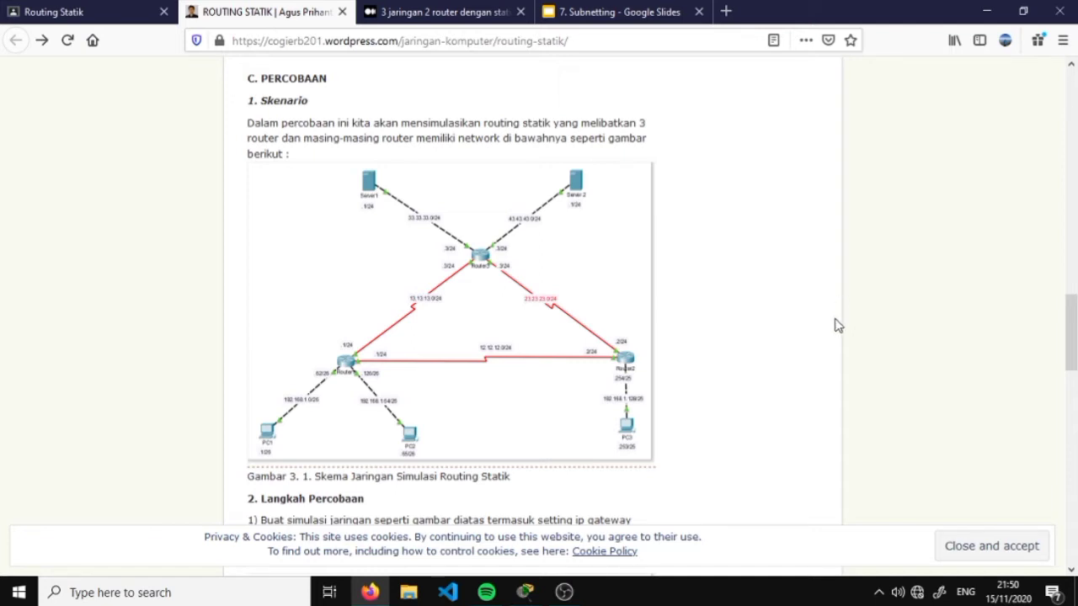
drag(1071, 328, 1074, 389)
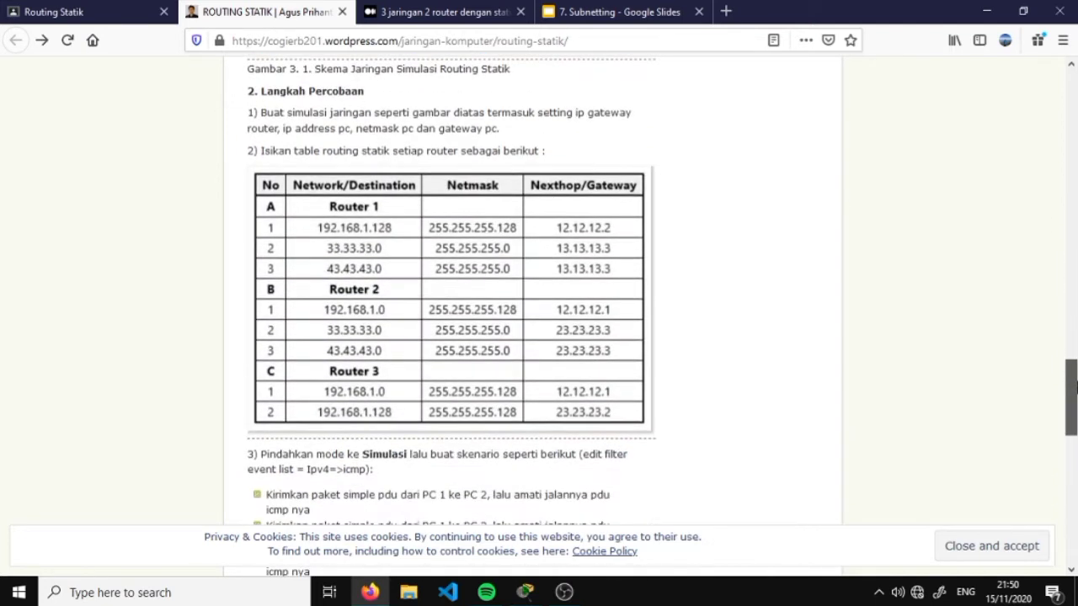
click(539, 594)
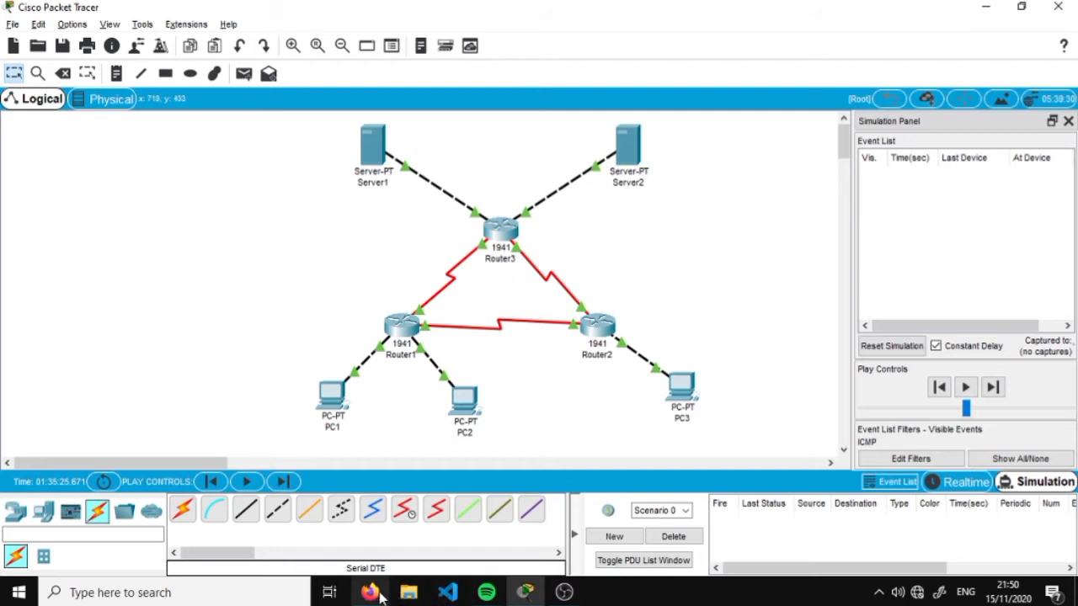
mouse_move(376, 595)
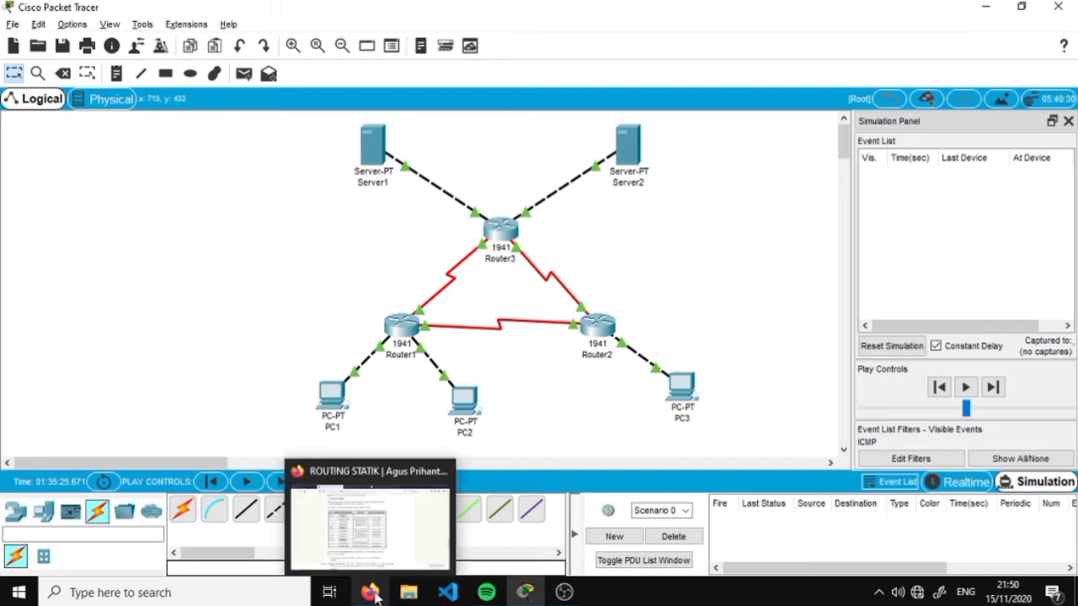
click(374, 594)
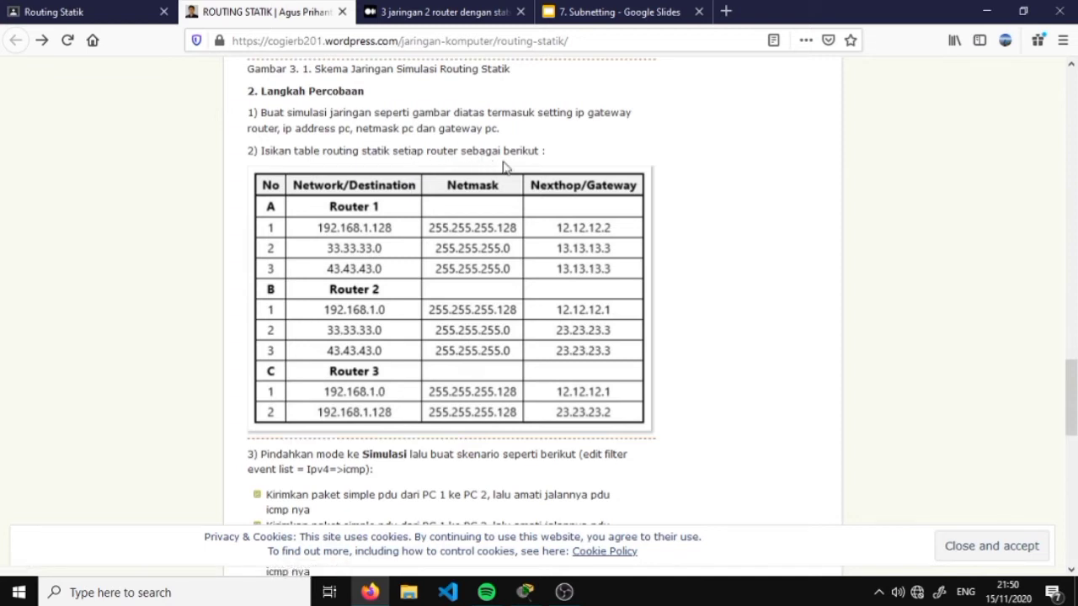
Switch to Cisco Packet Tracer and check the IP settings of Router1's GigabitEthernet0/0, GigabitEthernet0/1 and Serial0/1/0 interfaces
click(524, 592)
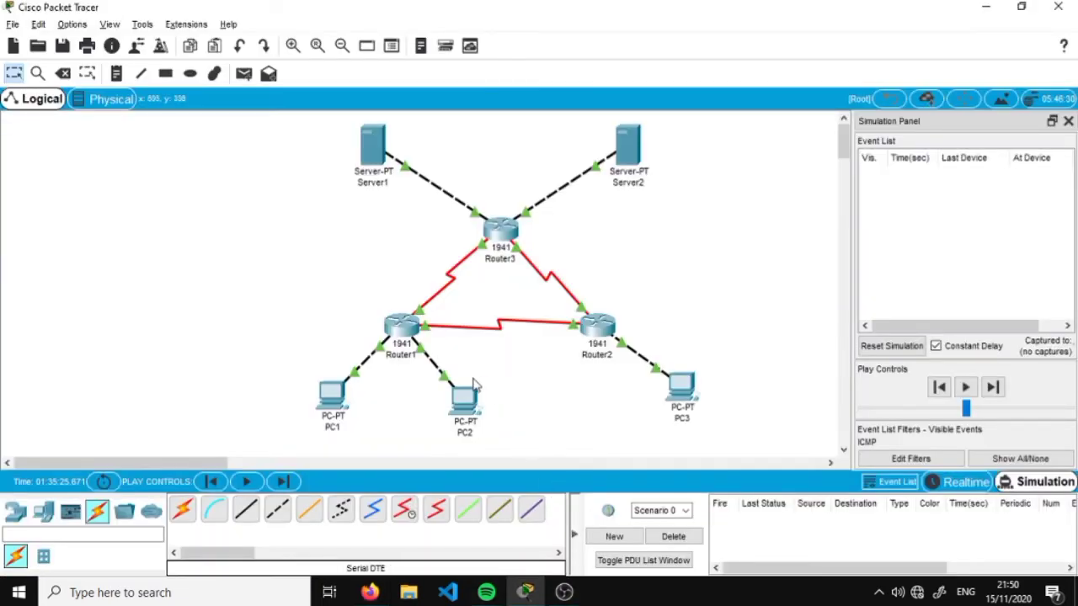
click(401, 326)
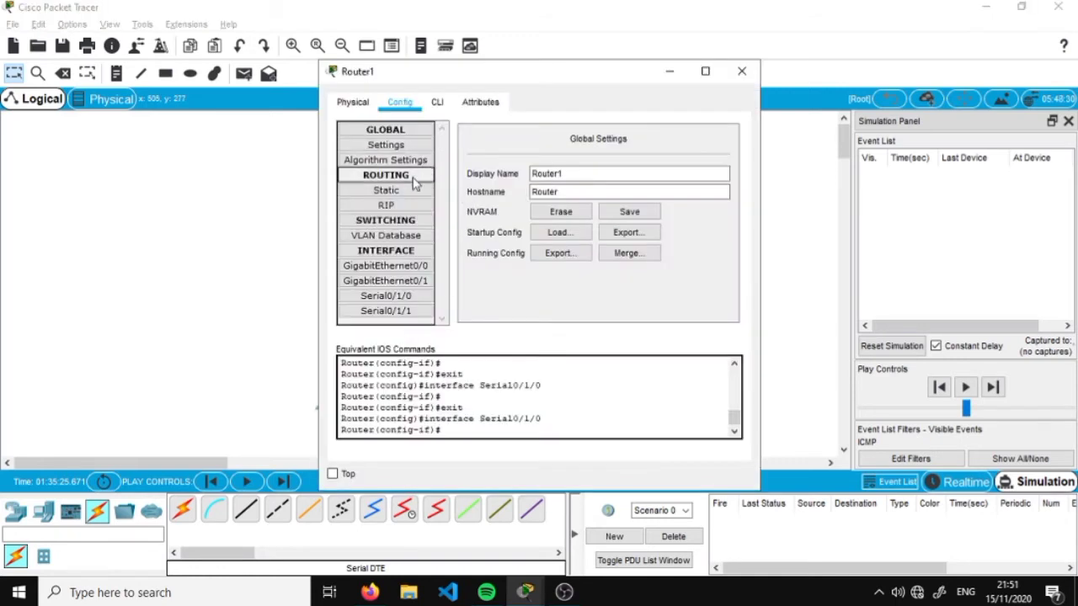
click(406, 265)
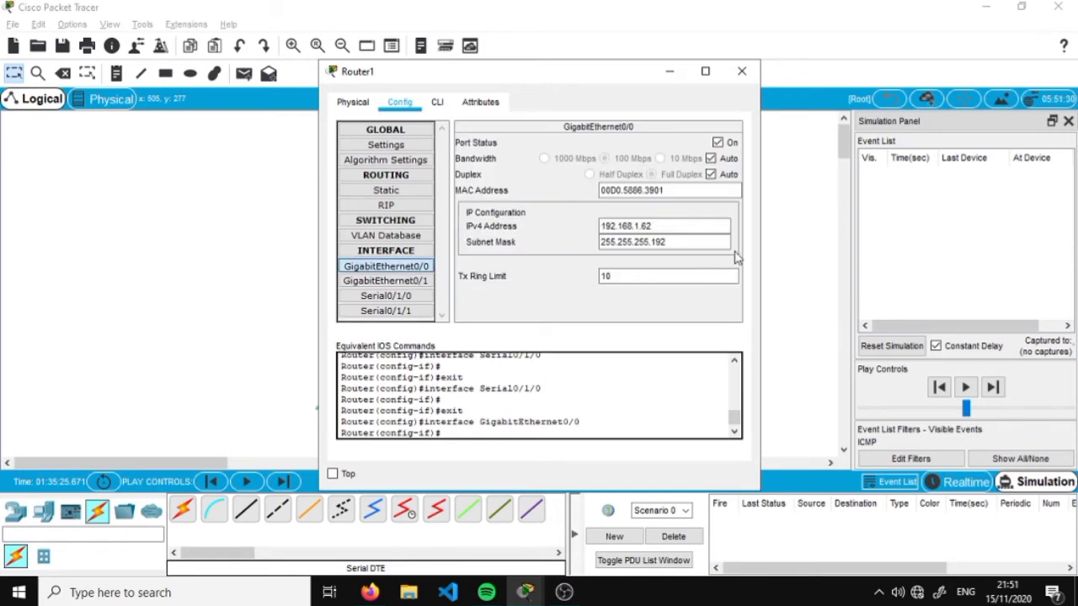
click(406, 282)
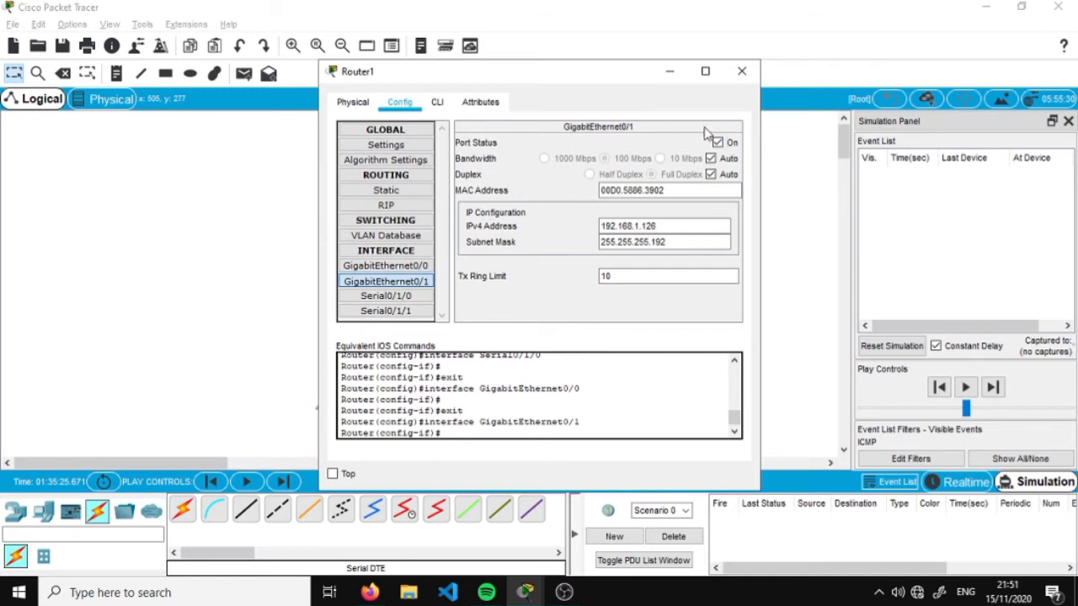
click(416, 300)
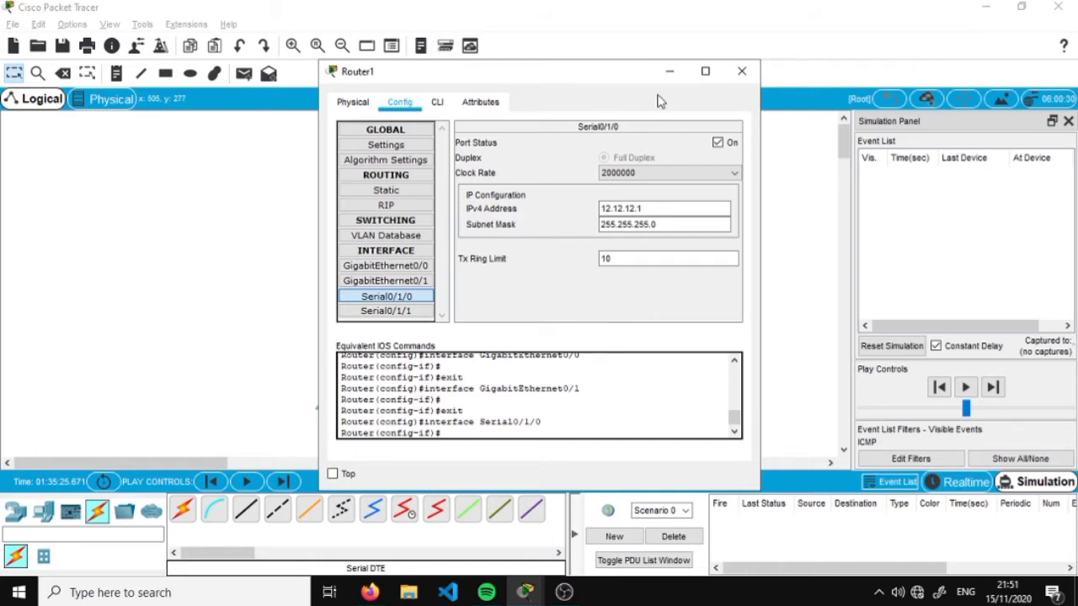
drag(617, 73, 346, 74)
drag(450, 90, 930, 67)
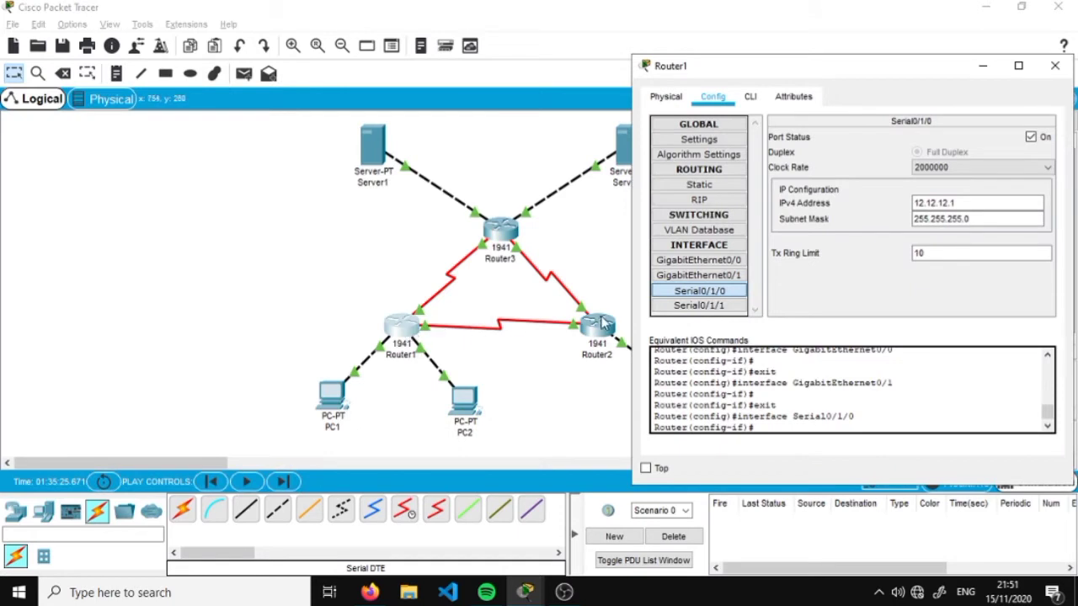
click(699, 295)
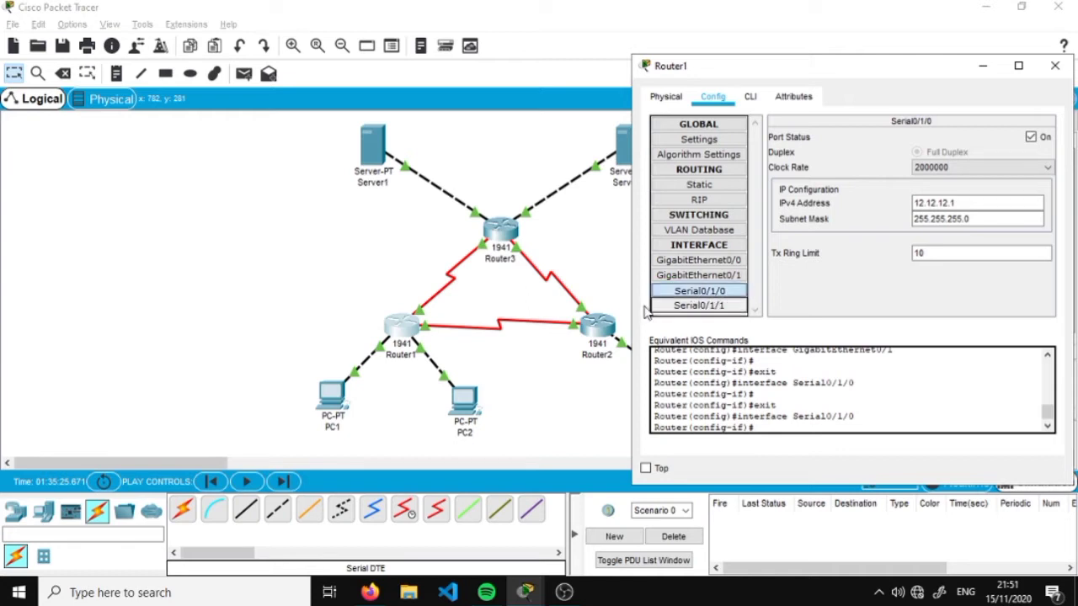
click(1055, 66)
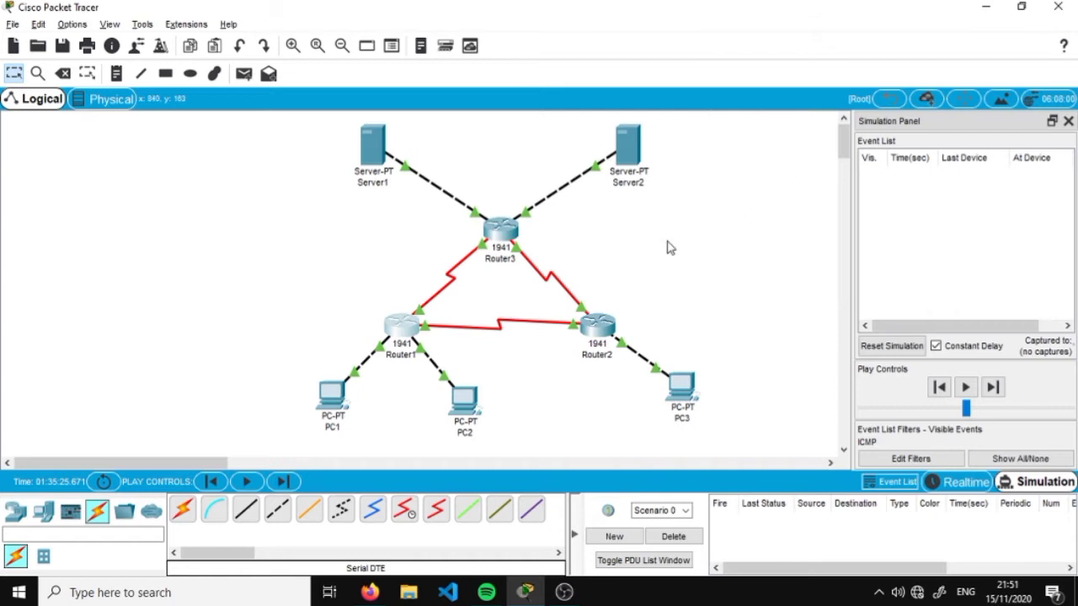
Check the IP settings of Router2's GigabitEthernet0/0, Serial0/1/0 and Serial0/1/1 interfaces
click(600, 337)
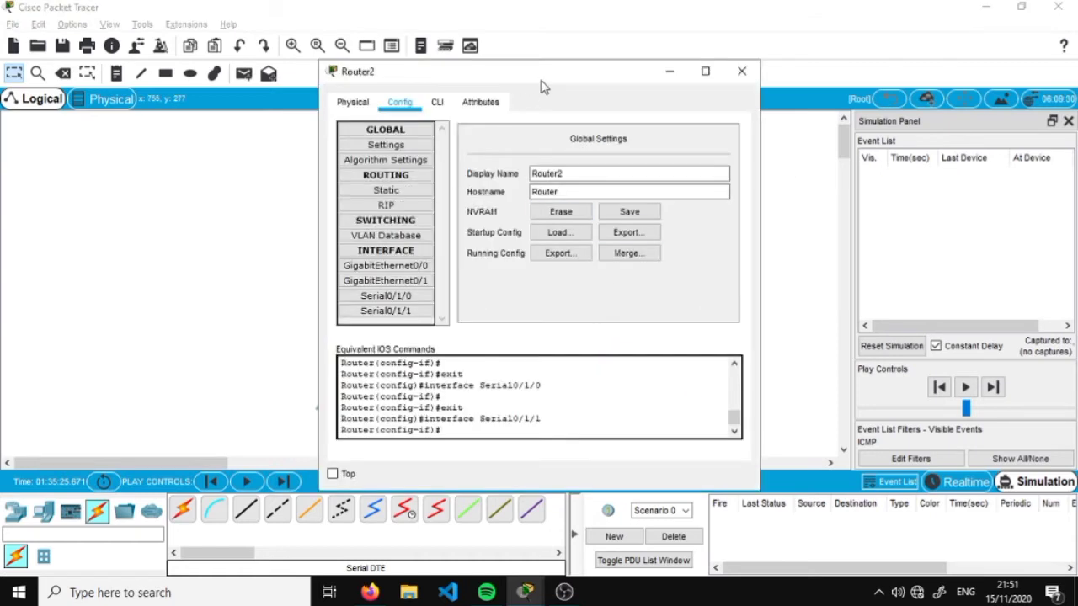
drag(543, 87, 233, 69)
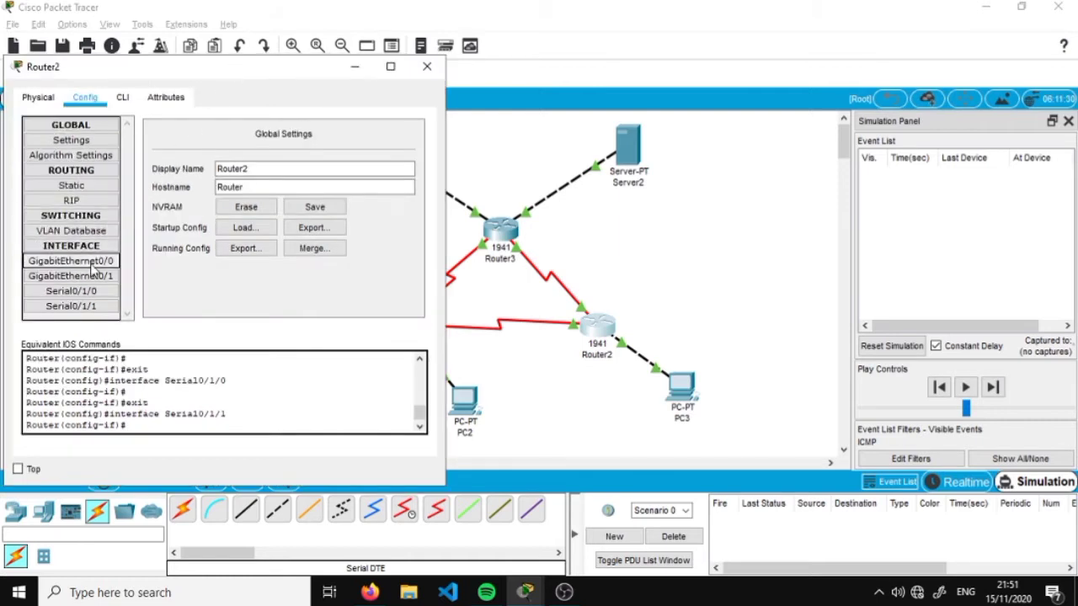
click(91, 265)
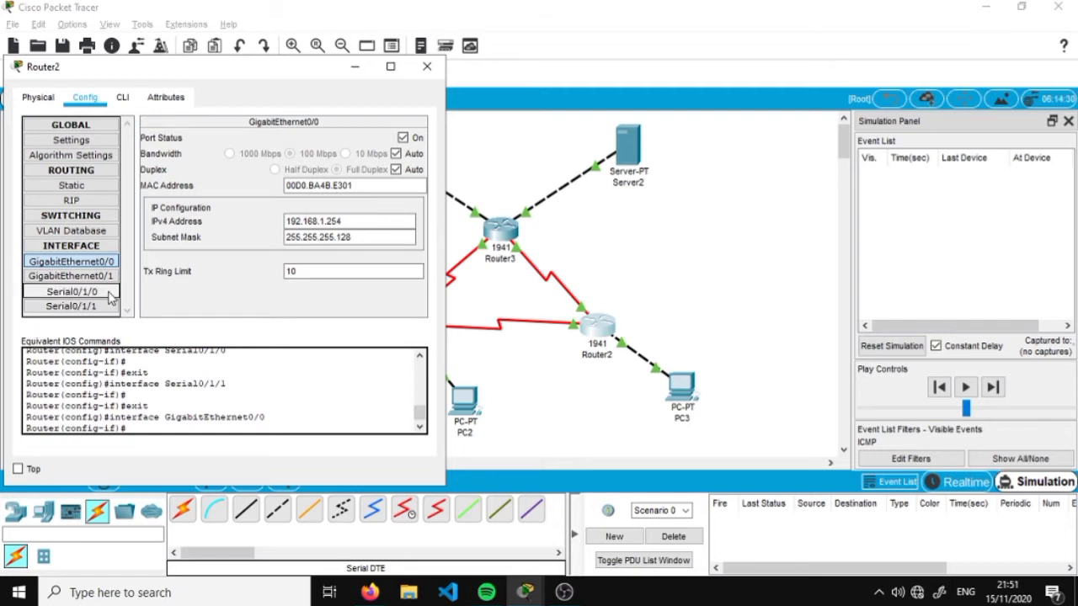
click(71, 291)
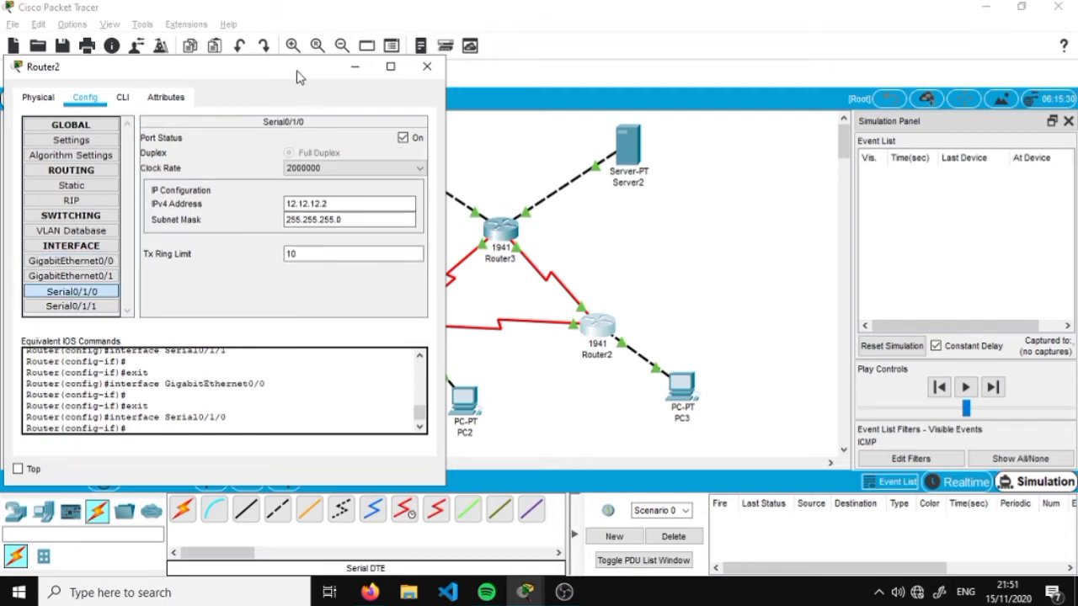
drag(296, 70, 929, 72)
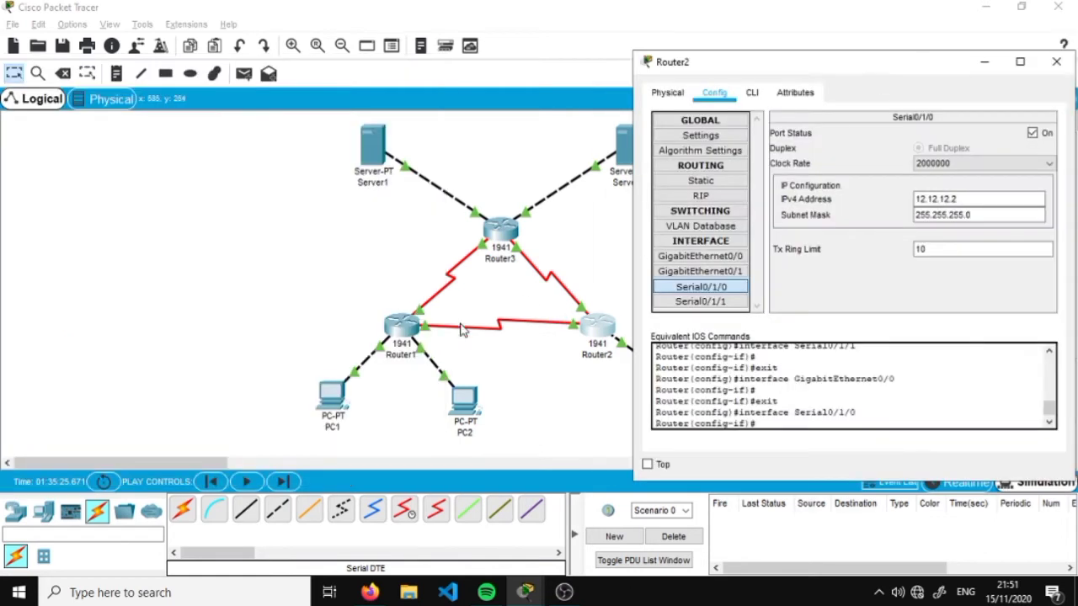
click(707, 302)
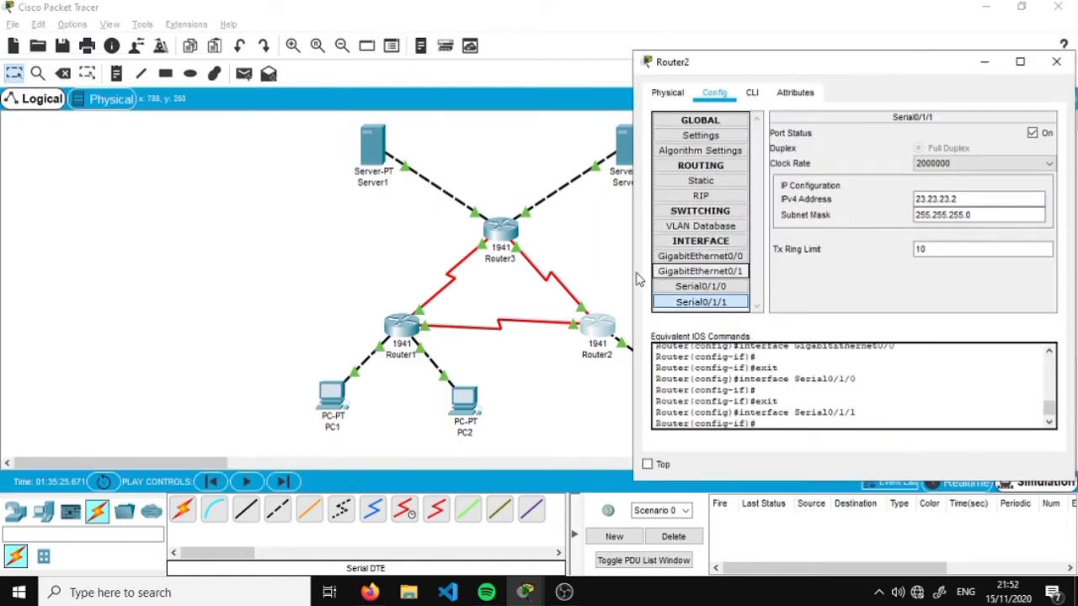
click(1056, 61)
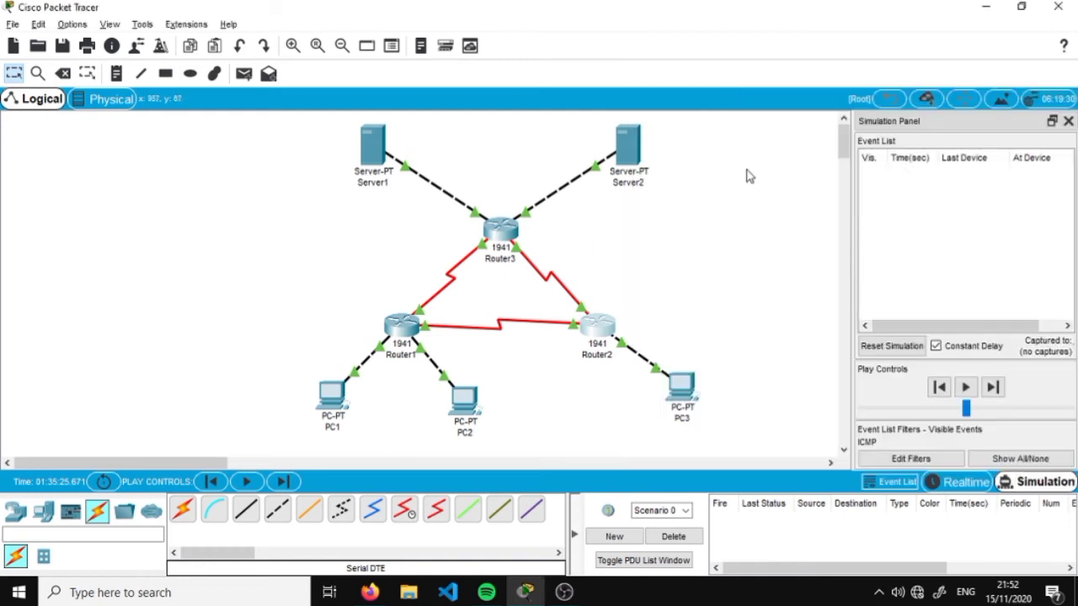
Check the IP settings of both GigabitEthernet and both serial interfaces on Router3
click(492, 237)
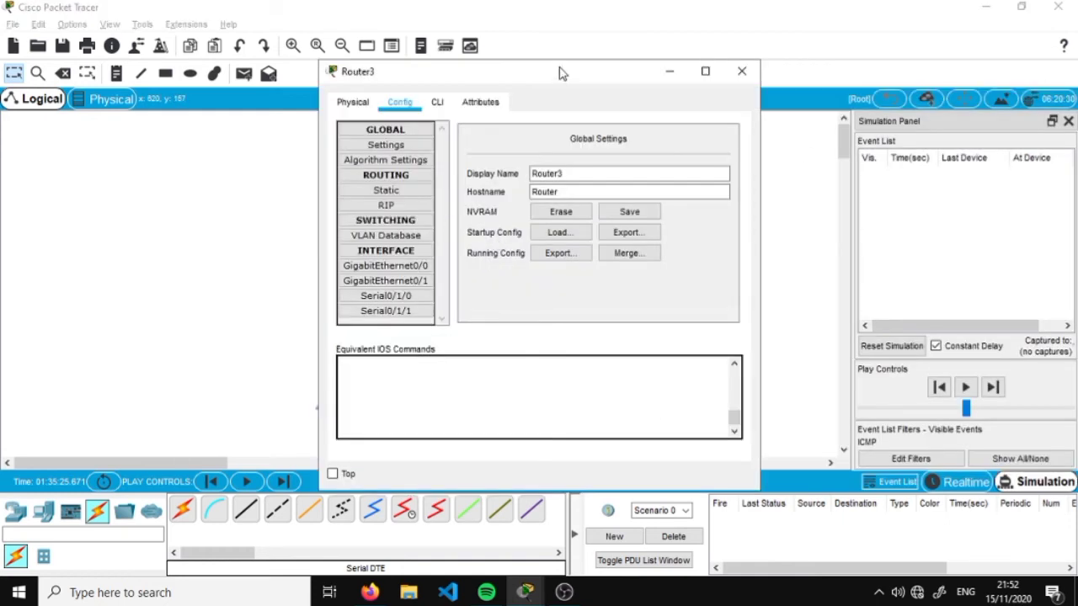
drag(562, 73, 883, 85)
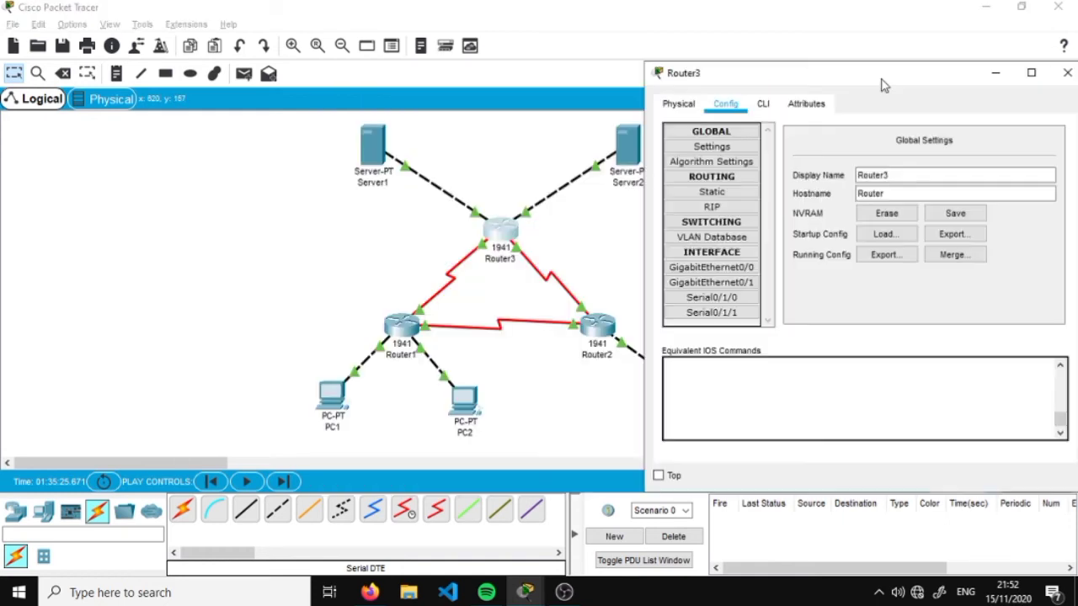
click(729, 268)
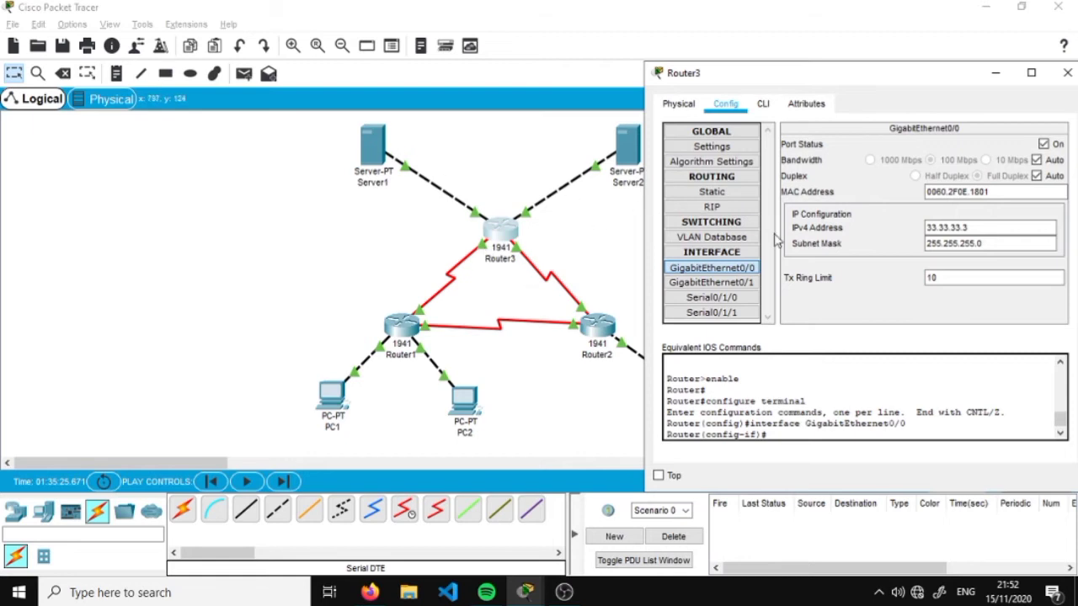
click(743, 282)
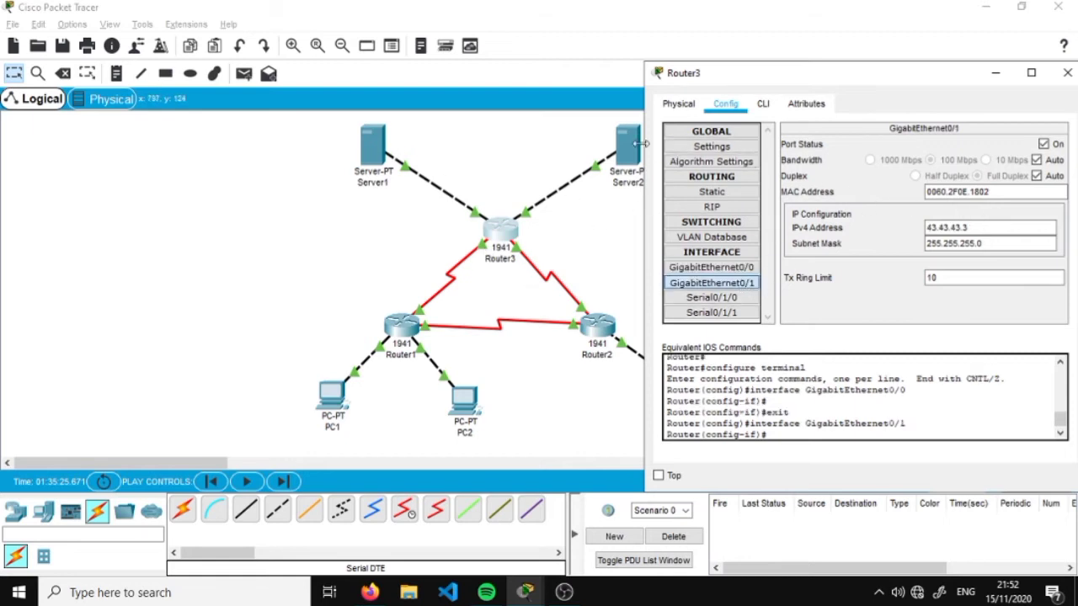
click(715, 298)
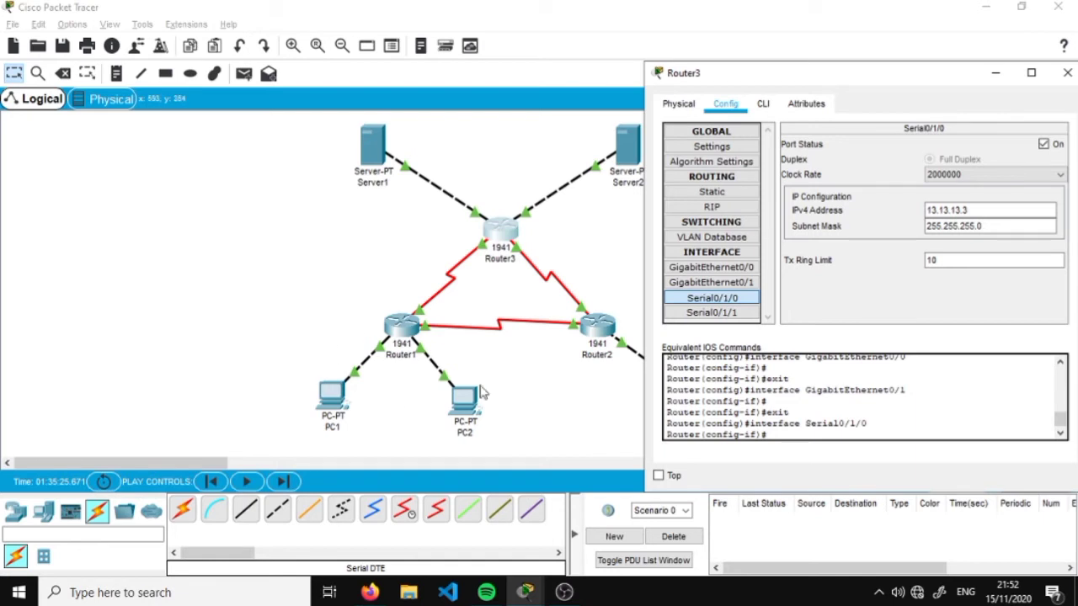
click(711, 313)
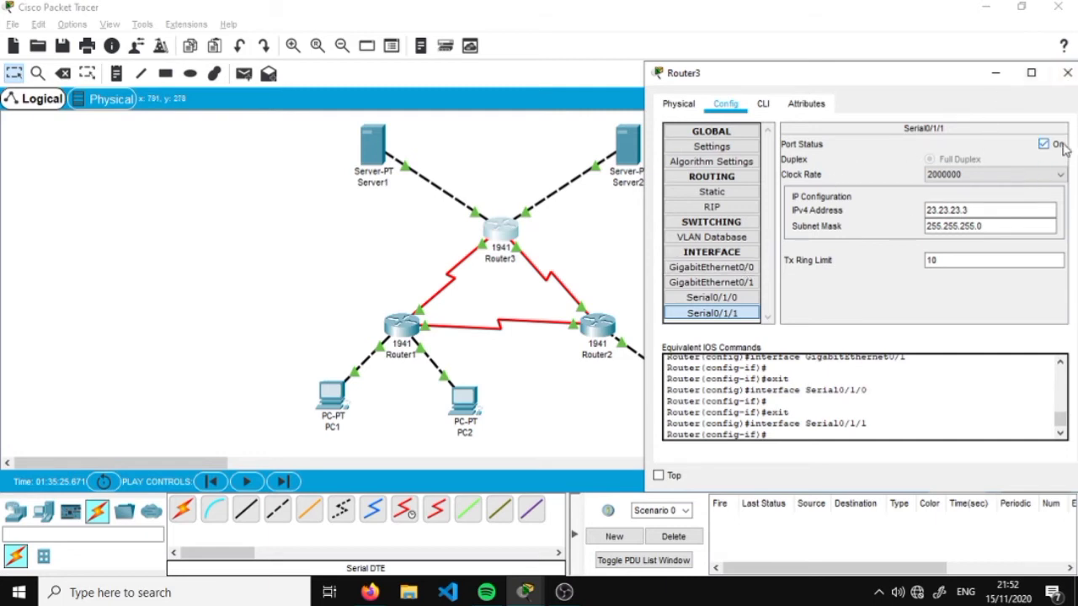
click(1063, 74)
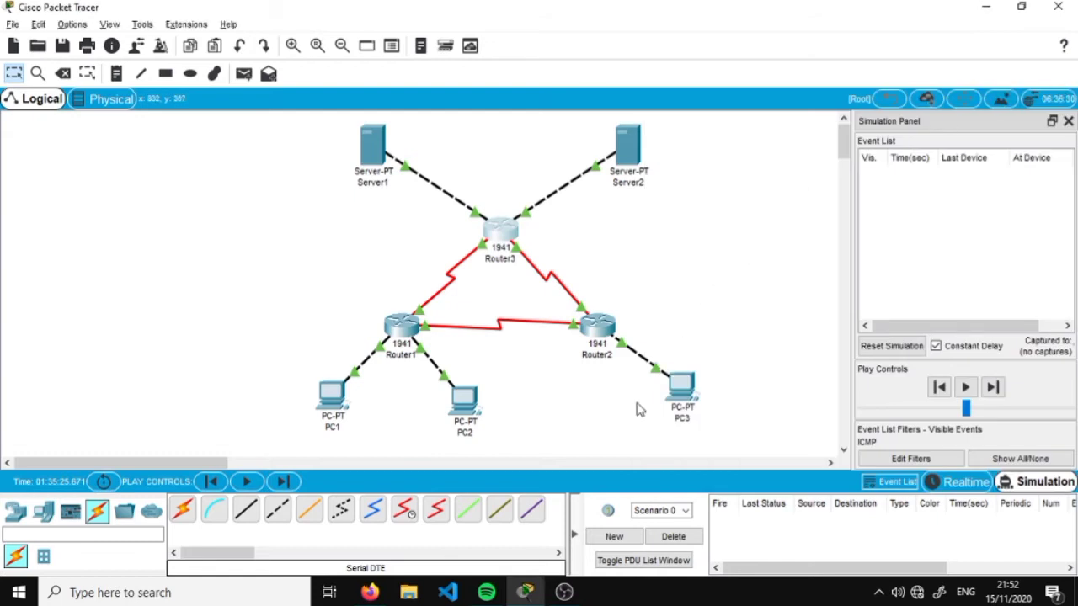
Open Router1's static routing configuration and examine all its static route entries
click(400, 335)
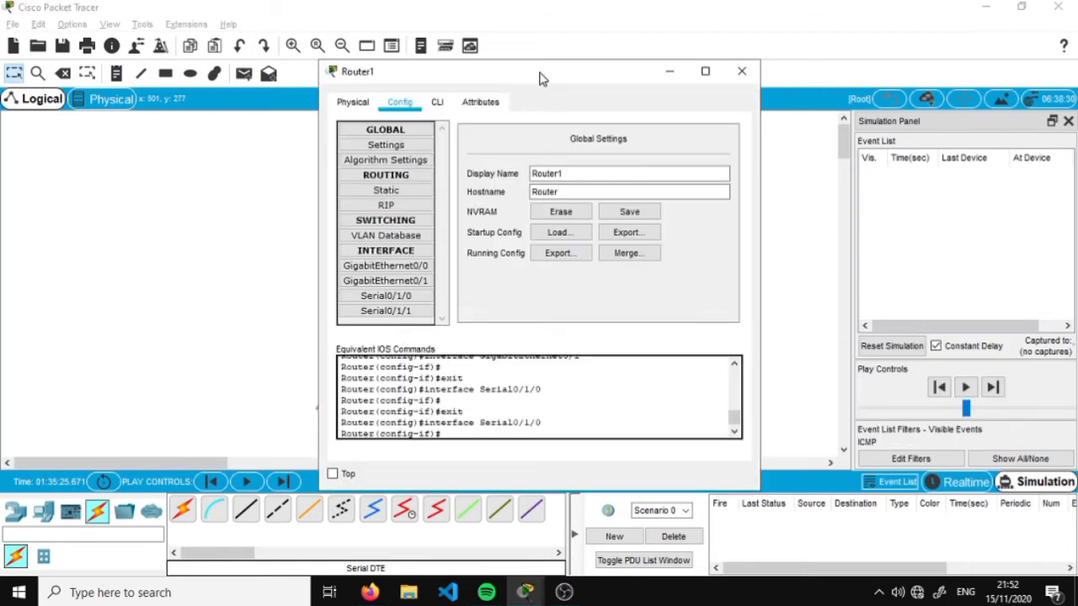
drag(541, 78, 289, 73)
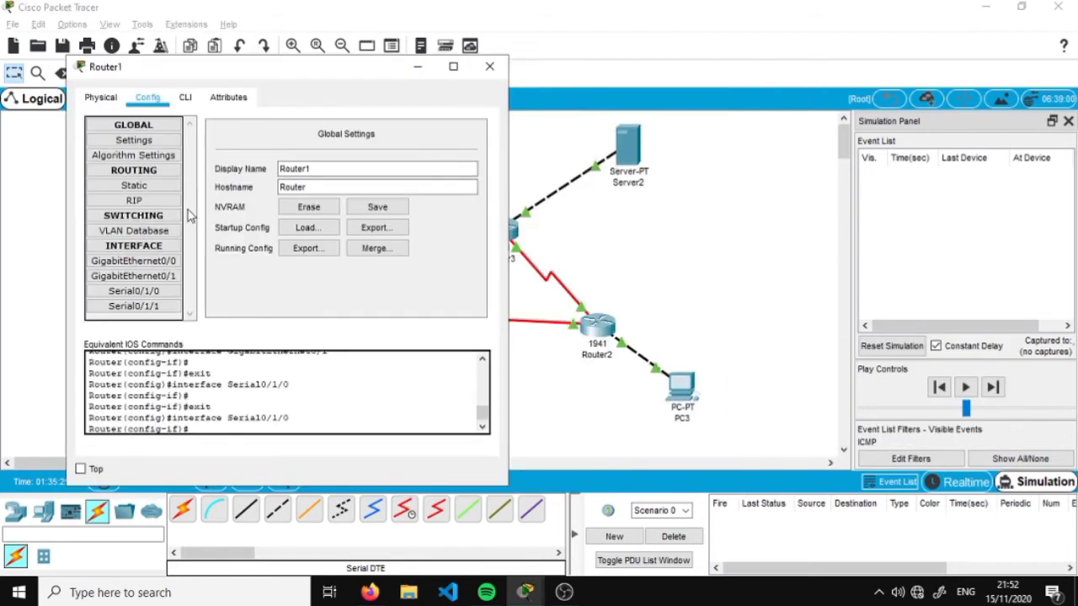
click(137, 187)
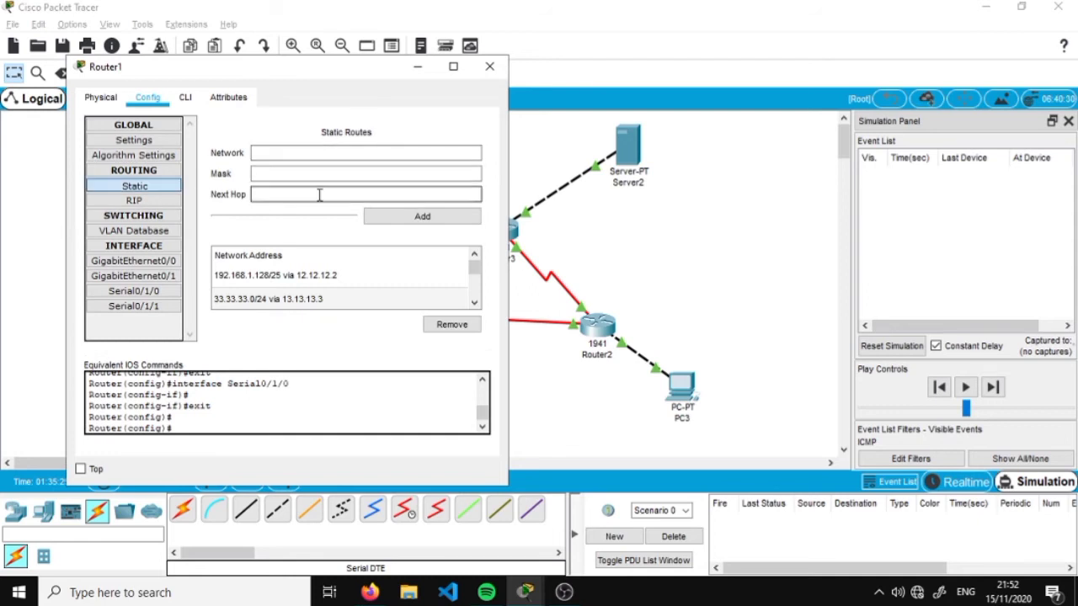
scroll(423, 287, down, 1)
mouse_move(475, 279)
mouse_down()
mouse_move(475, 265)
mouse_move(474, 296)
mouse_move(474, 269)
mouse_up()
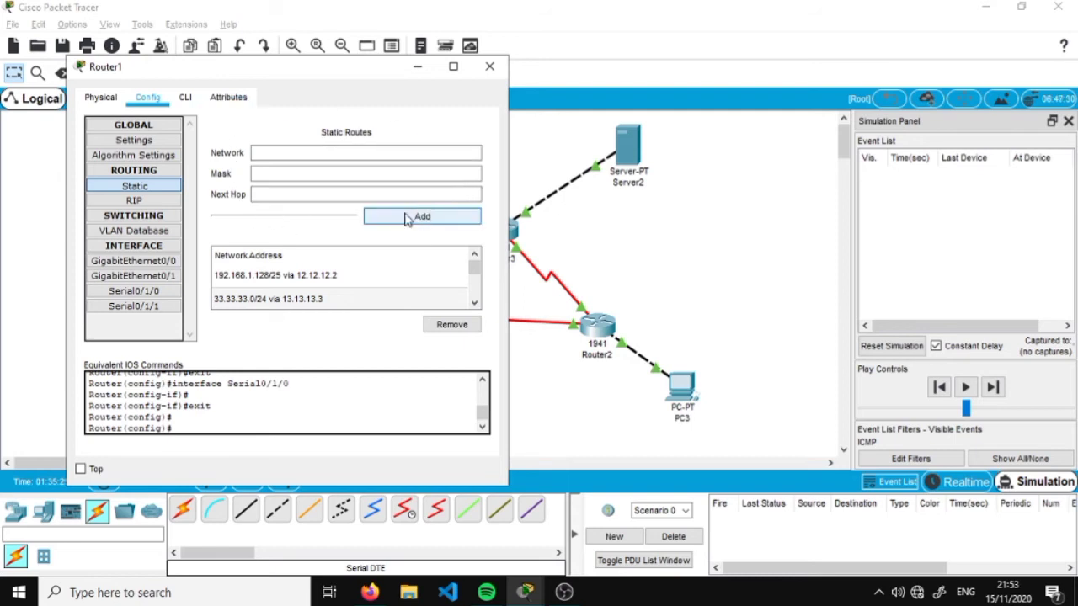
drag(476, 269, 474, 279)
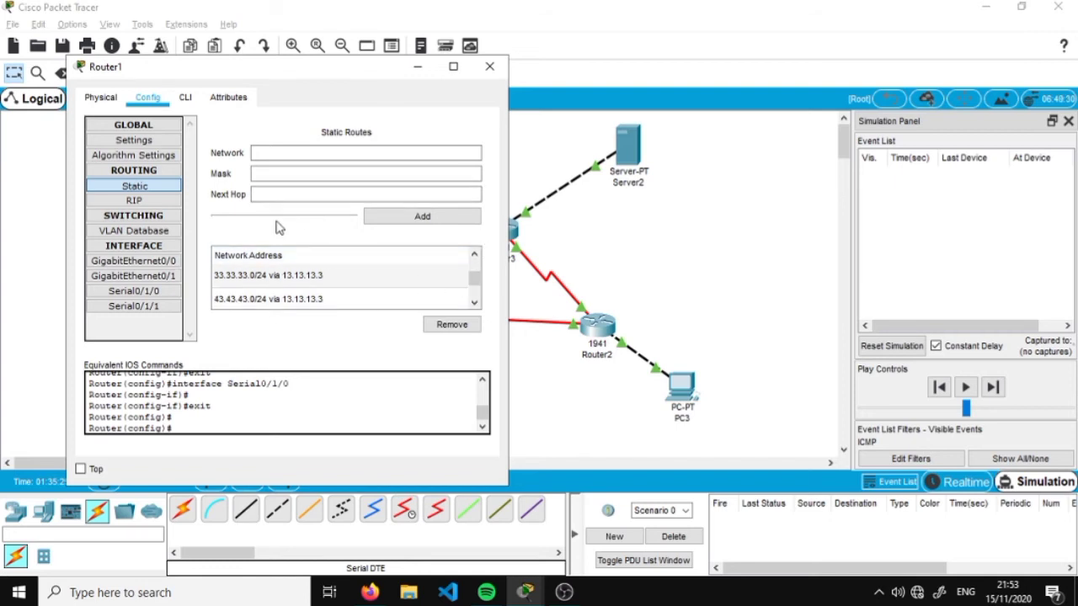
drag(474, 278, 475, 288)
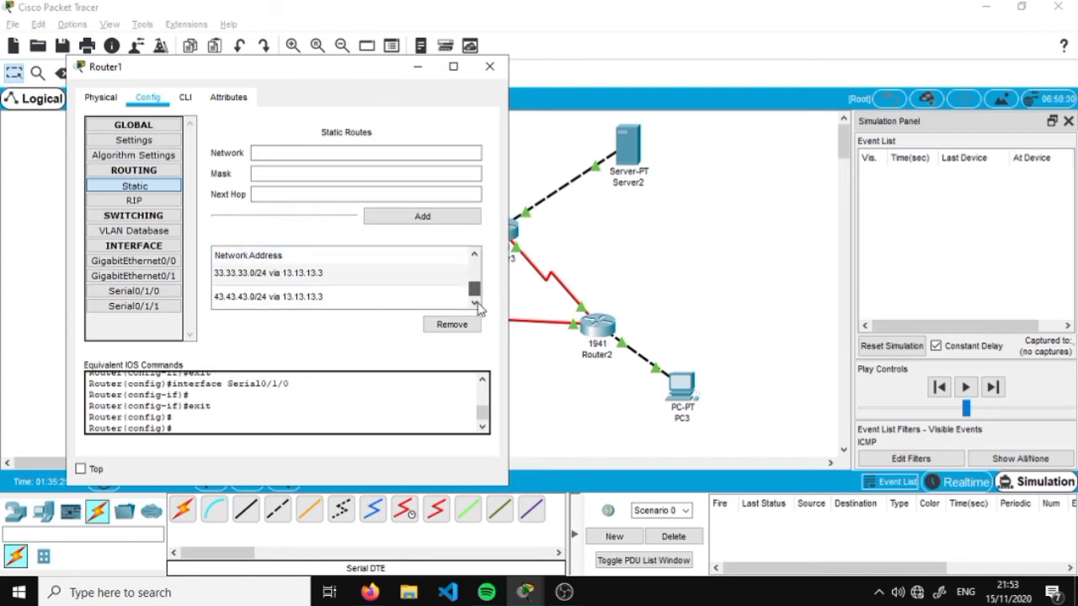
click(363, 301)
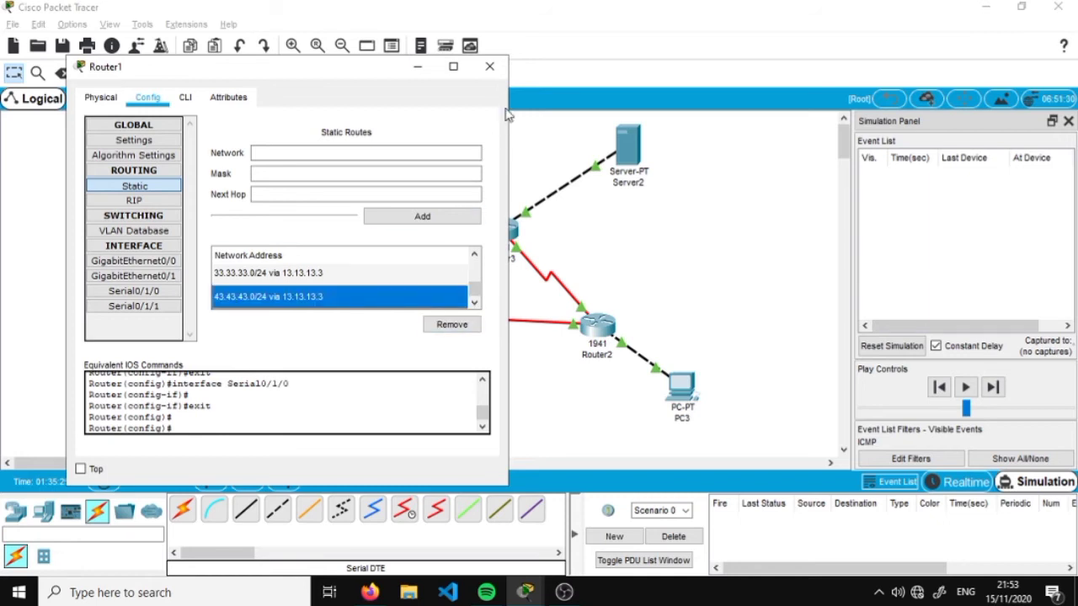
Look at the routing table in the browser article and compare it with all static route entries of Router2 in Cisco Packet Tracer
click(491, 69)
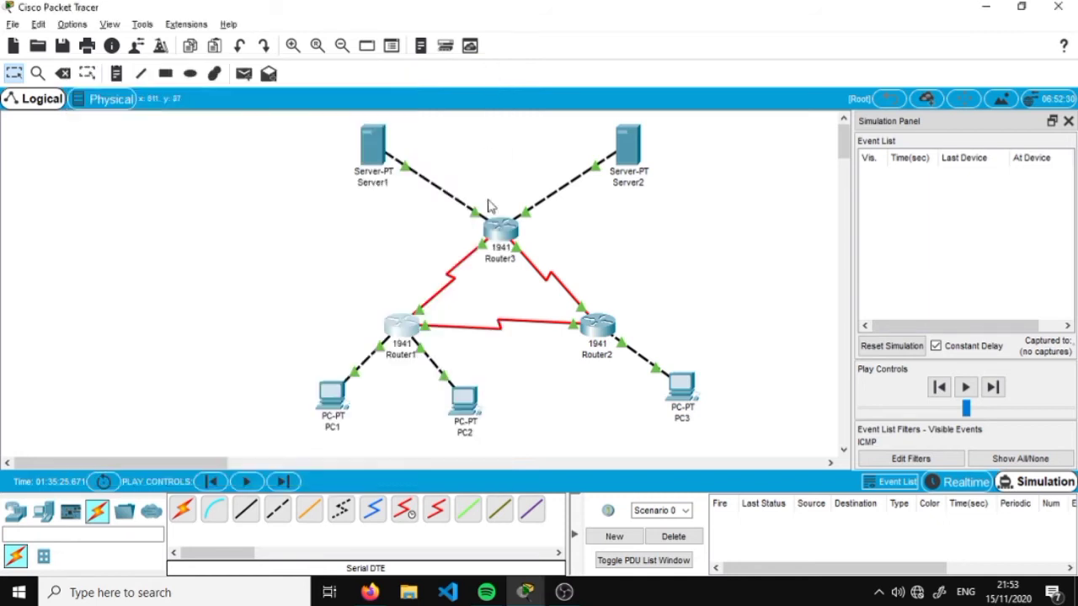
click(375, 592)
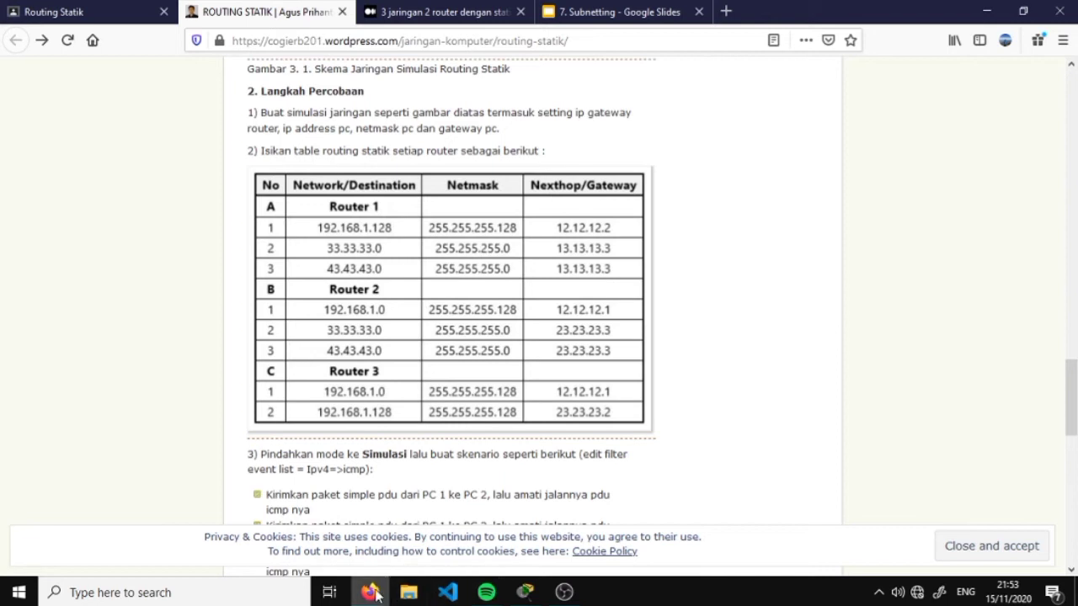
click(524, 593)
click(589, 328)
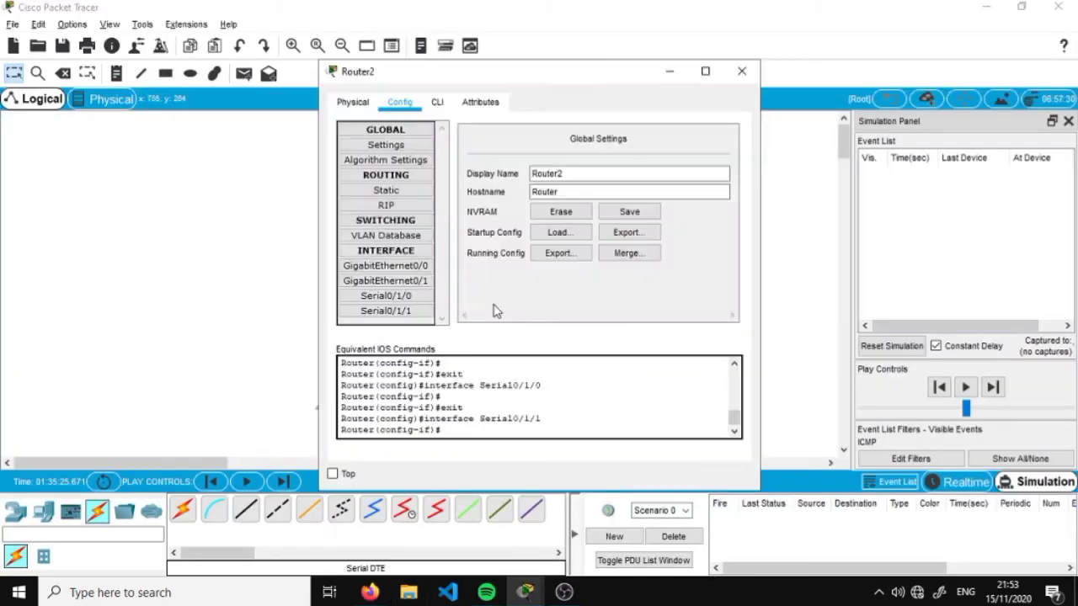
click(386, 190)
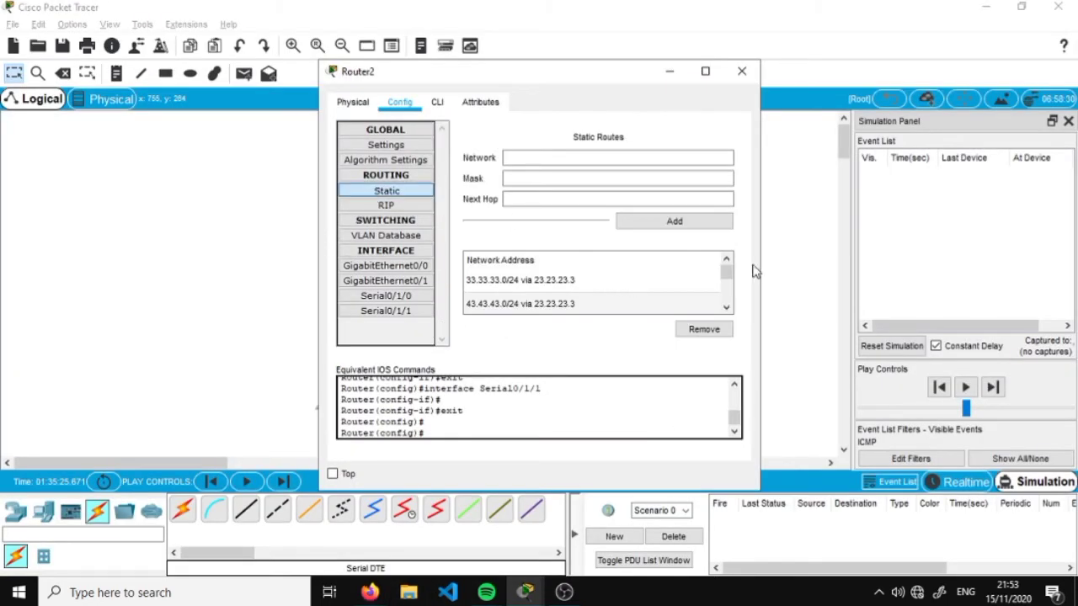
scroll(726, 280, down, 2)
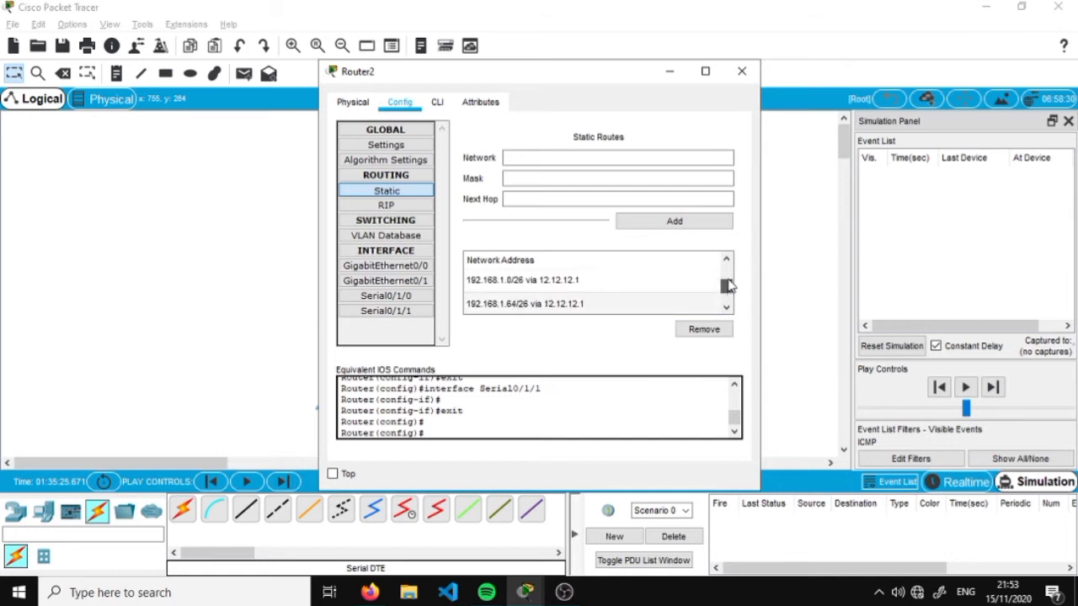
click(743, 74)
Return to the article's routing table, and check it against Router3's static routes in Cisco Packet Tracer
click(984, 10)
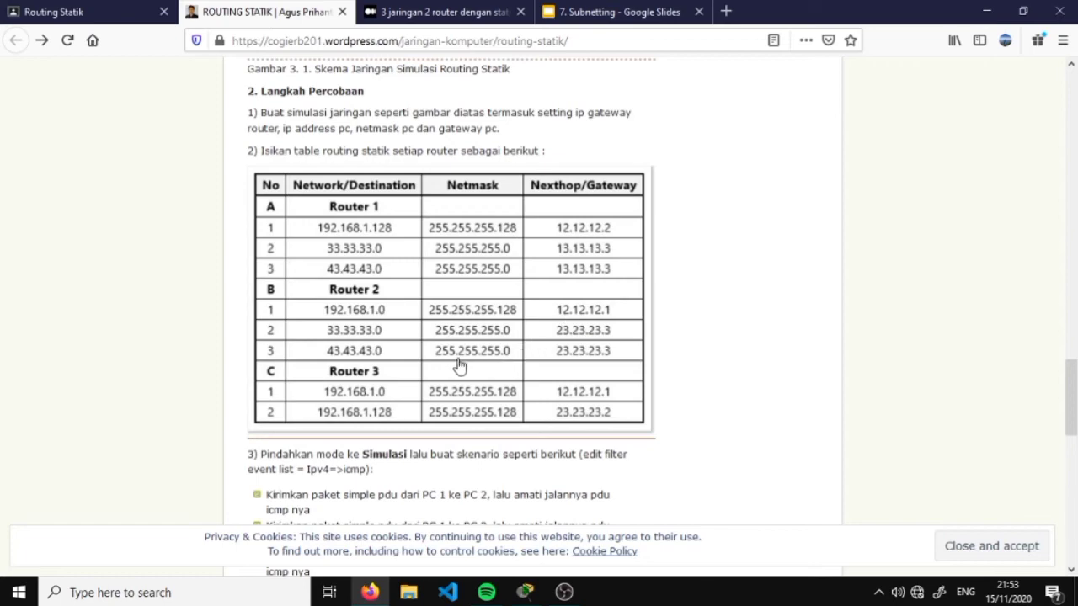
scroll(493, 367, down, 2)
click(563, 593)
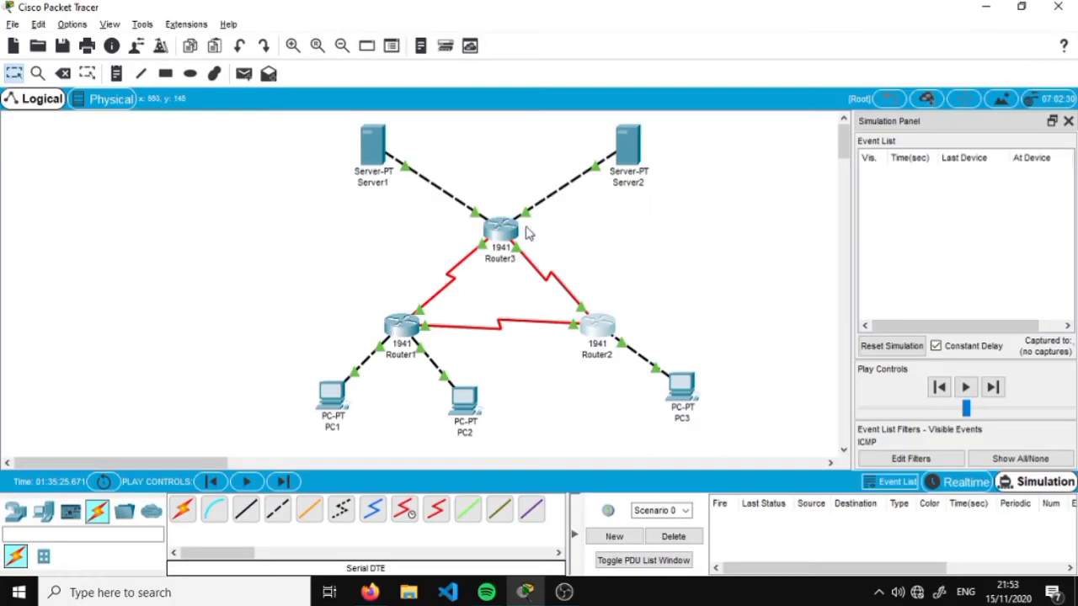
click(598, 328)
click(398, 191)
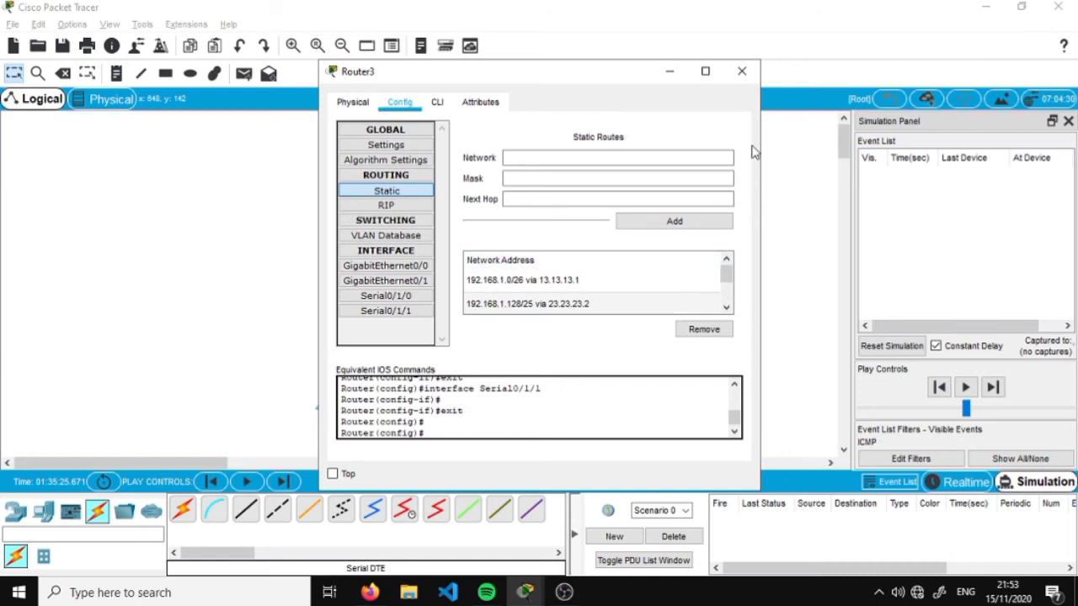
click(741, 71)
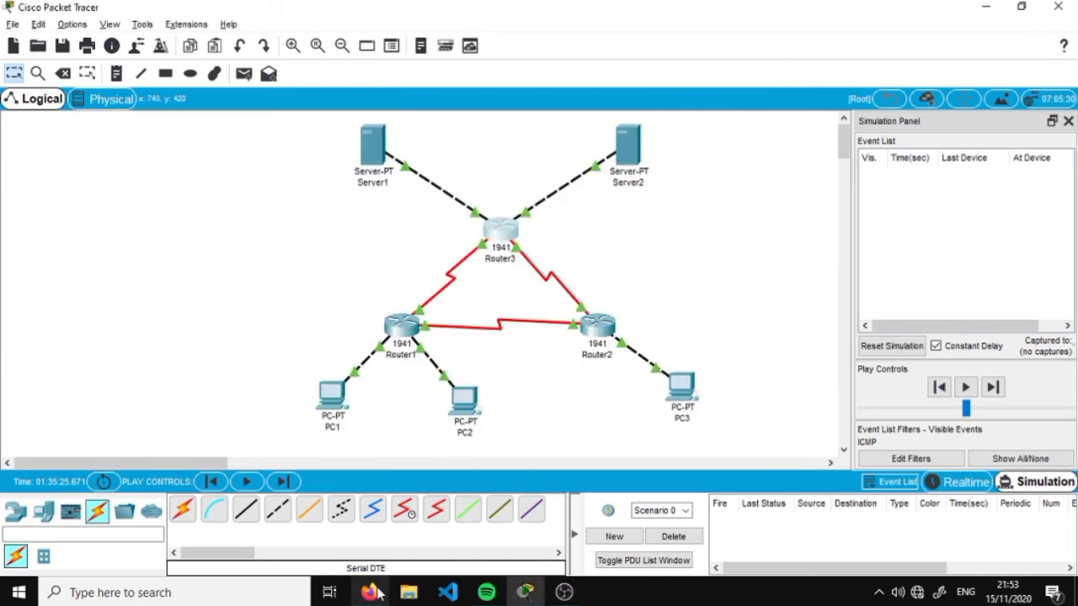
Switch to the browser article and read part 3 on simulation mode, the ICMP event filter and the simple PDU scenarios
click(374, 593)
scroll(434, 385, down, 2)
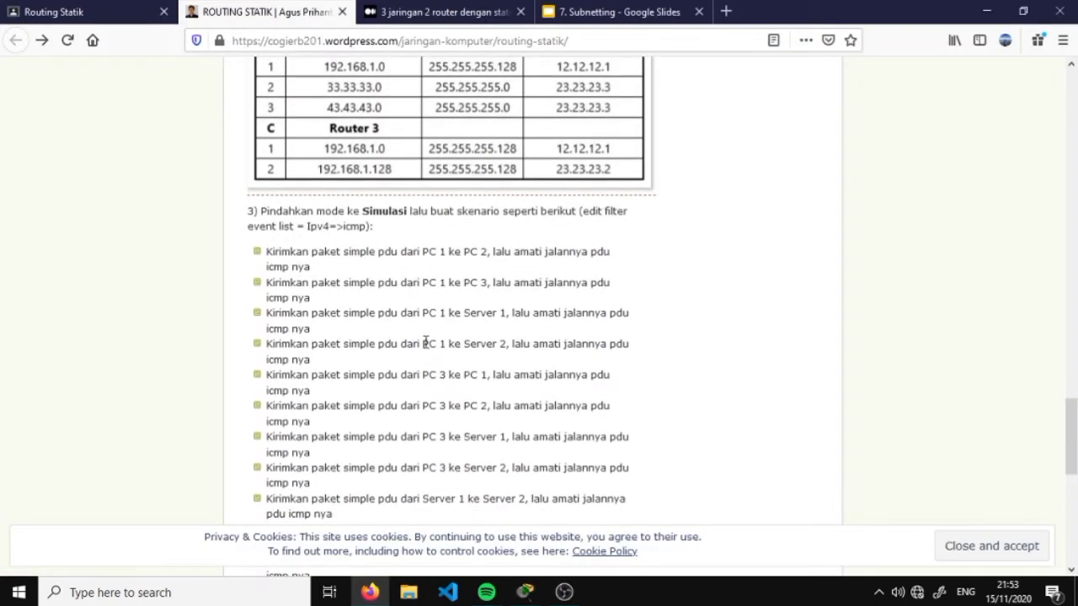
scroll(425, 341, down, 1)
scroll(343, 172, down, 1)
scroll(343, 173, up, 1)
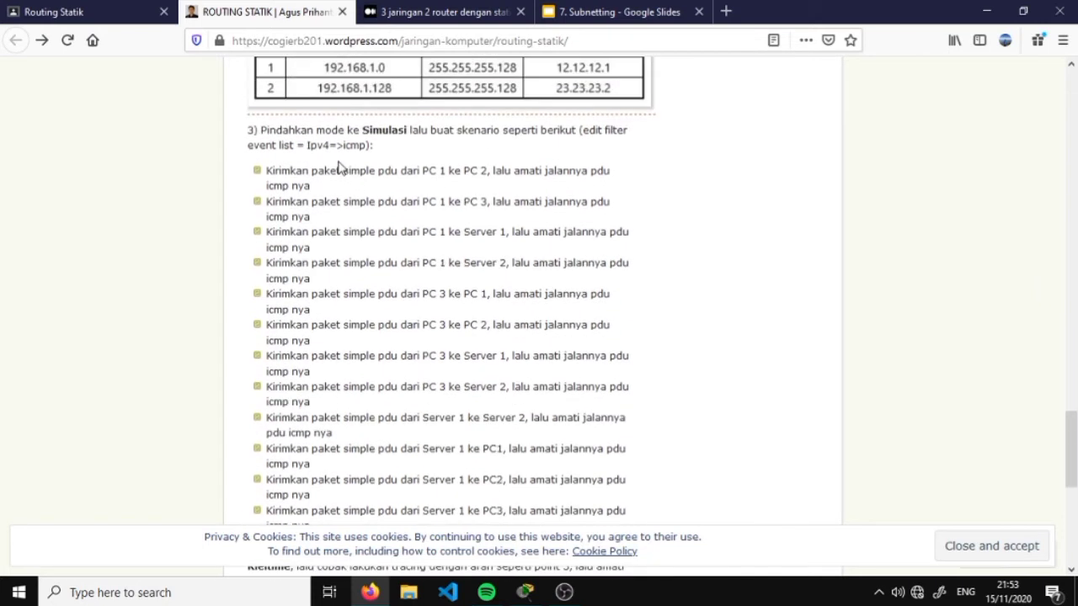
drag(331, 131, 498, 131)
click(518, 130)
Try to arrange the browser article and the Cisco Packet Tracer window side by side
key(super+Left)
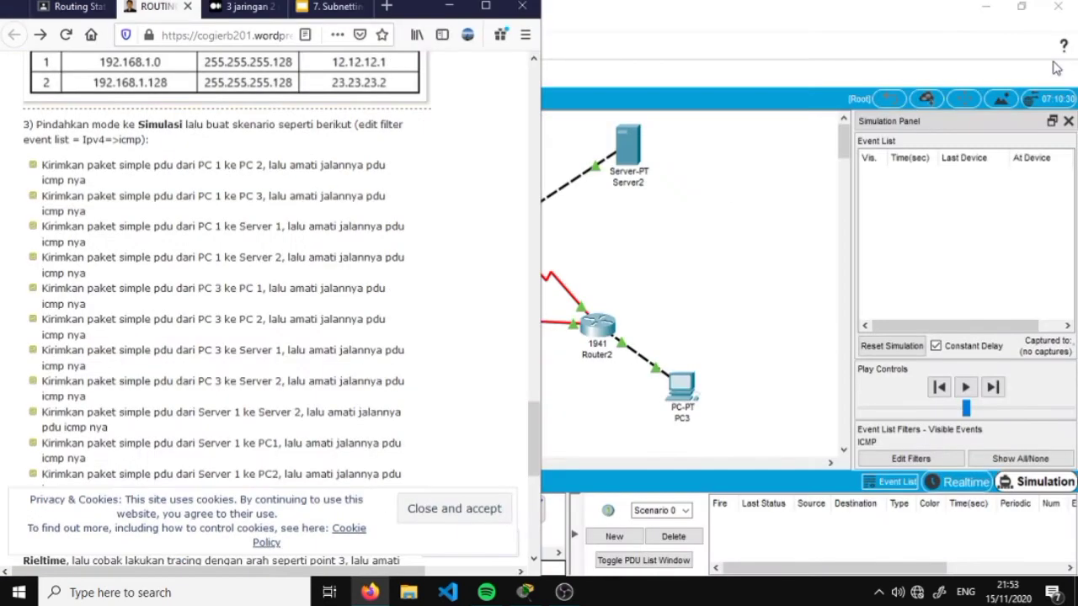
click(754, 227)
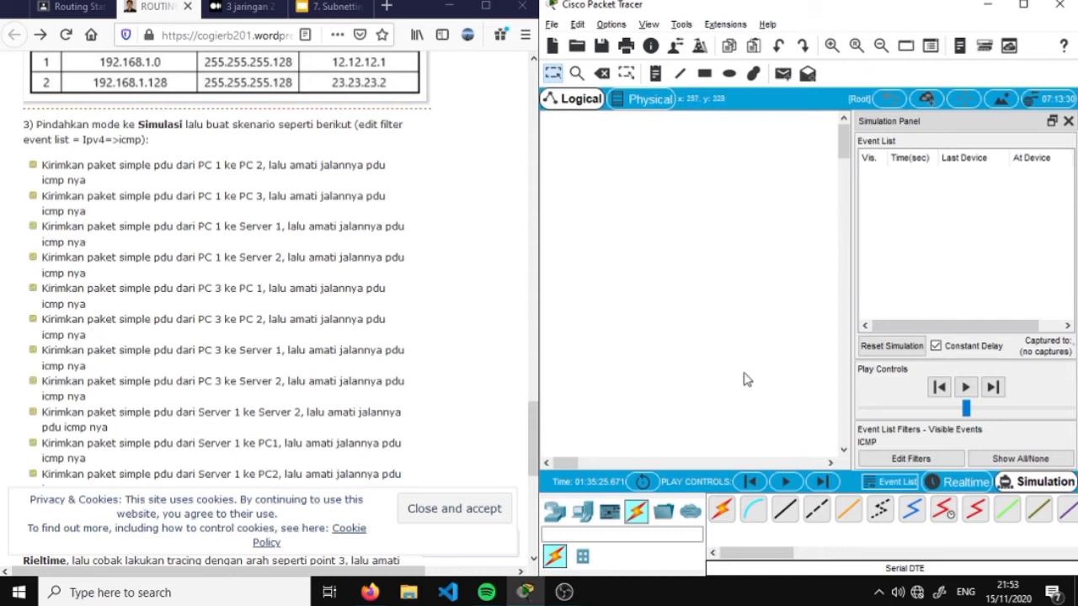
click(1032, 4)
key(super+Left)
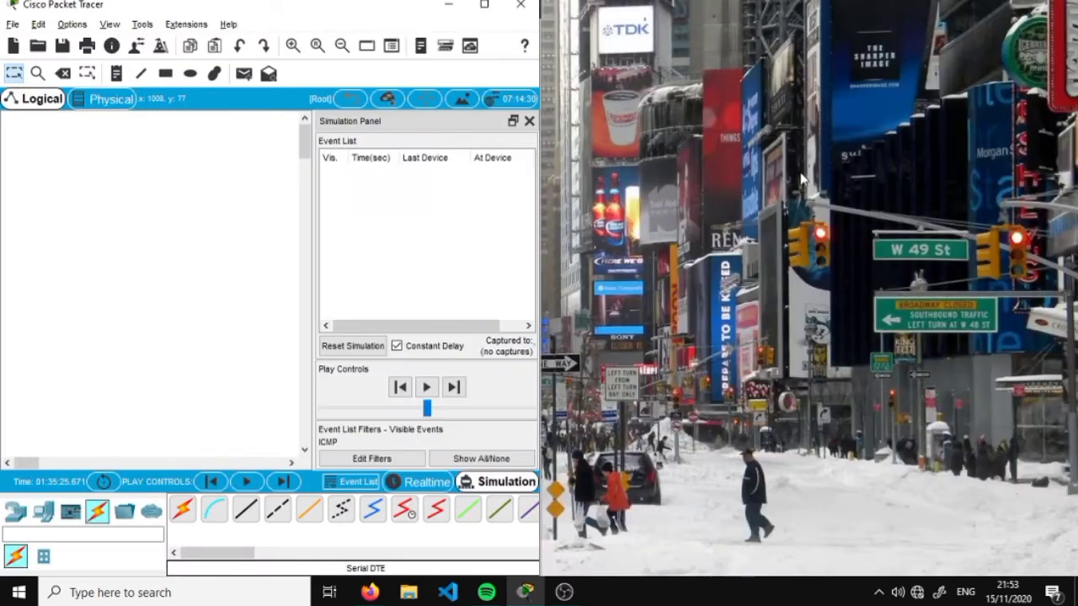
key(super+Right)
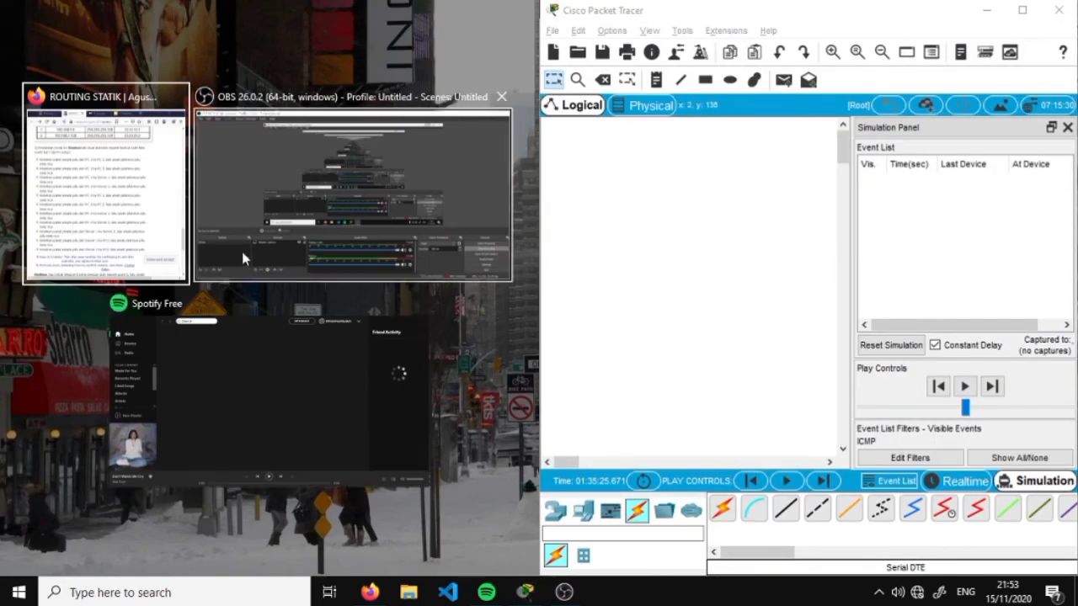
click(152, 229)
click(483, 12)
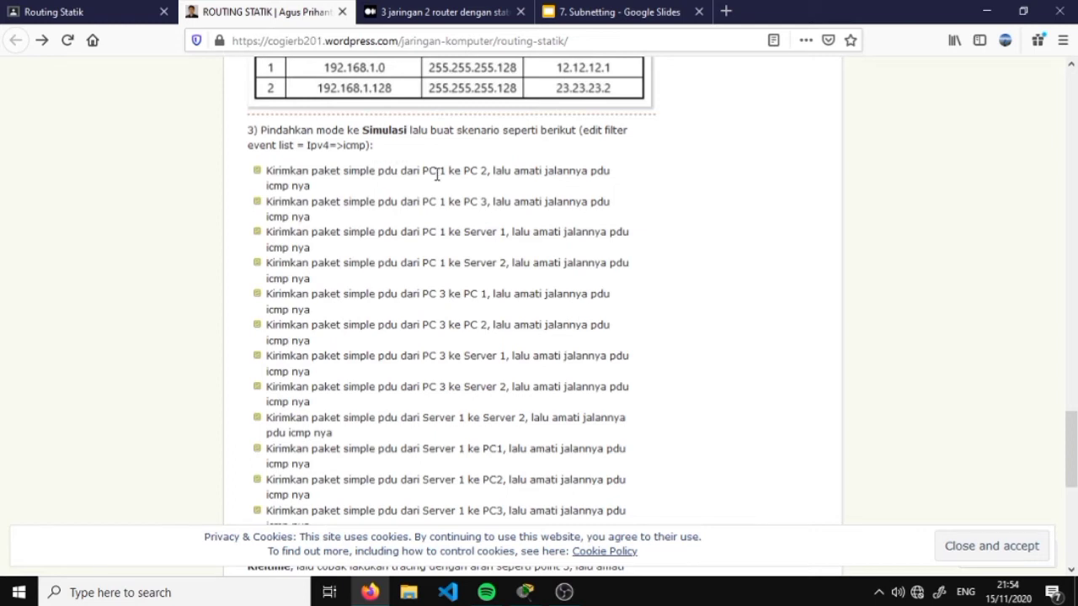
Read the article's PC 1 to PC 2 task, and check the IPv4 event list filters in maximized Cisco Packet Tracer
drag(435, 172, 452, 172)
click(481, 171)
click(525, 592)
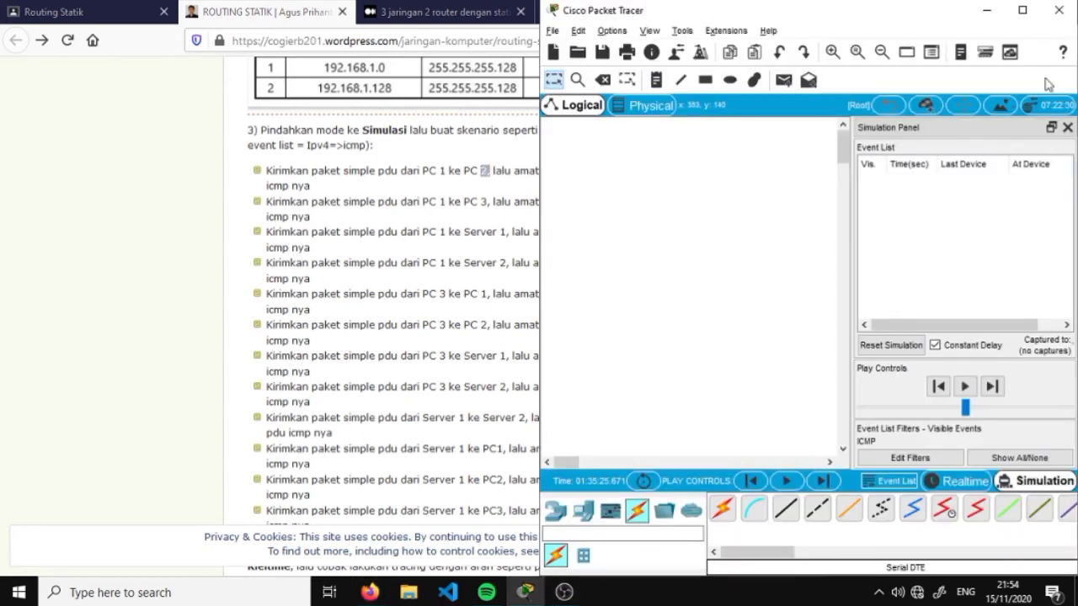
click(1022, 10)
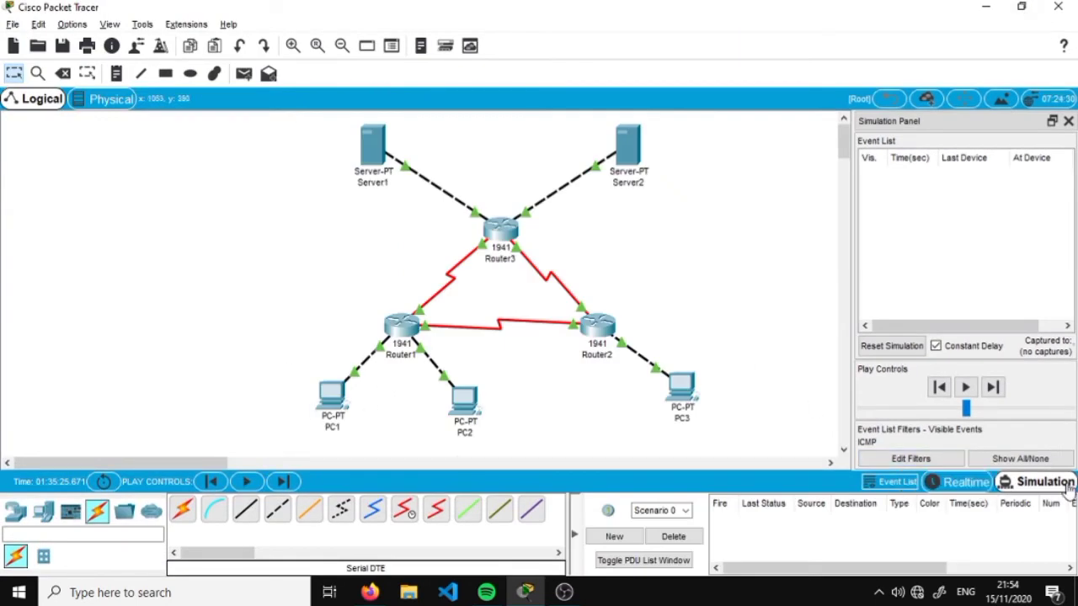
click(911, 458)
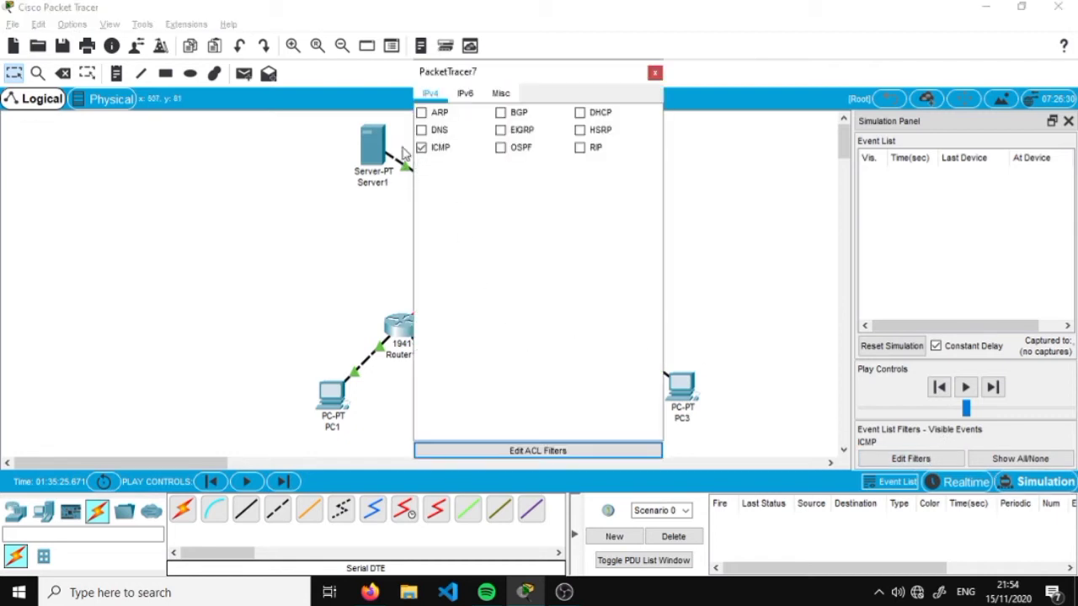
click(655, 74)
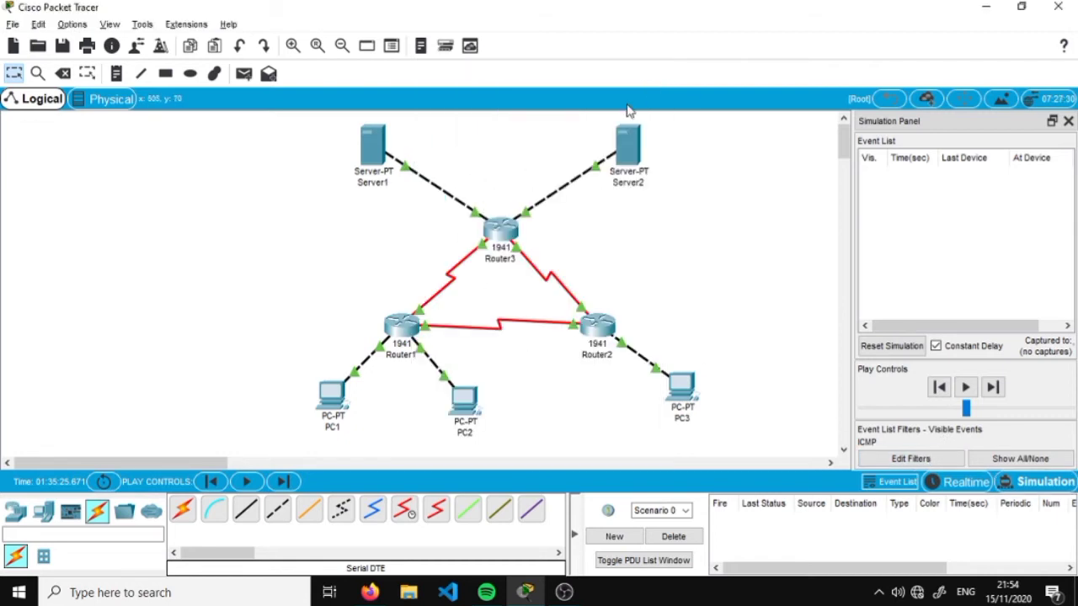
Send a simple PDU from PC1 to PC2 and advance the simulation event by event until the reply is back at PC1
click(244, 76)
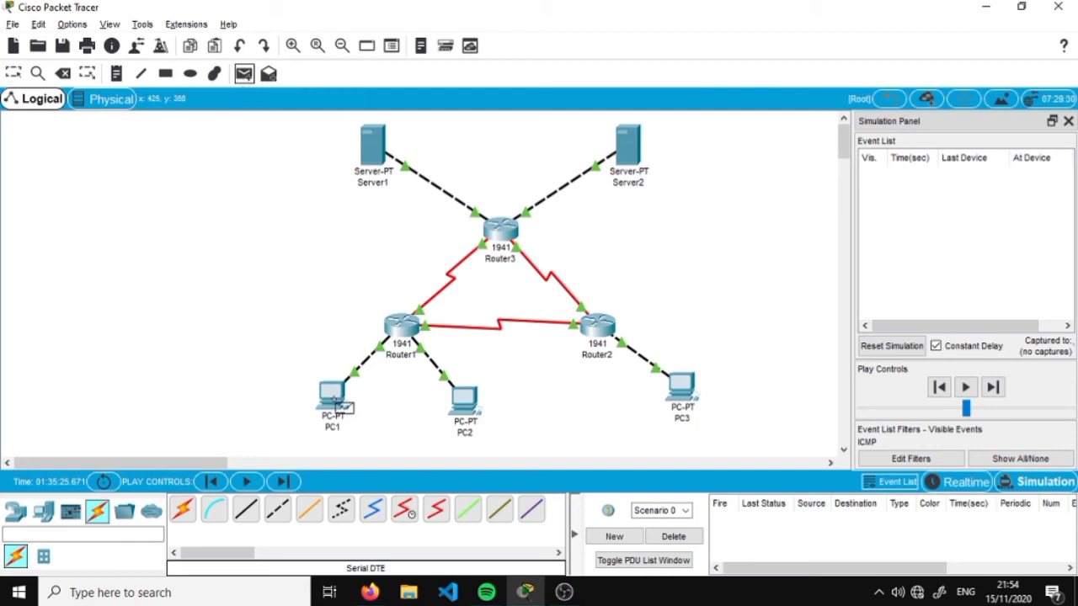
click(336, 405)
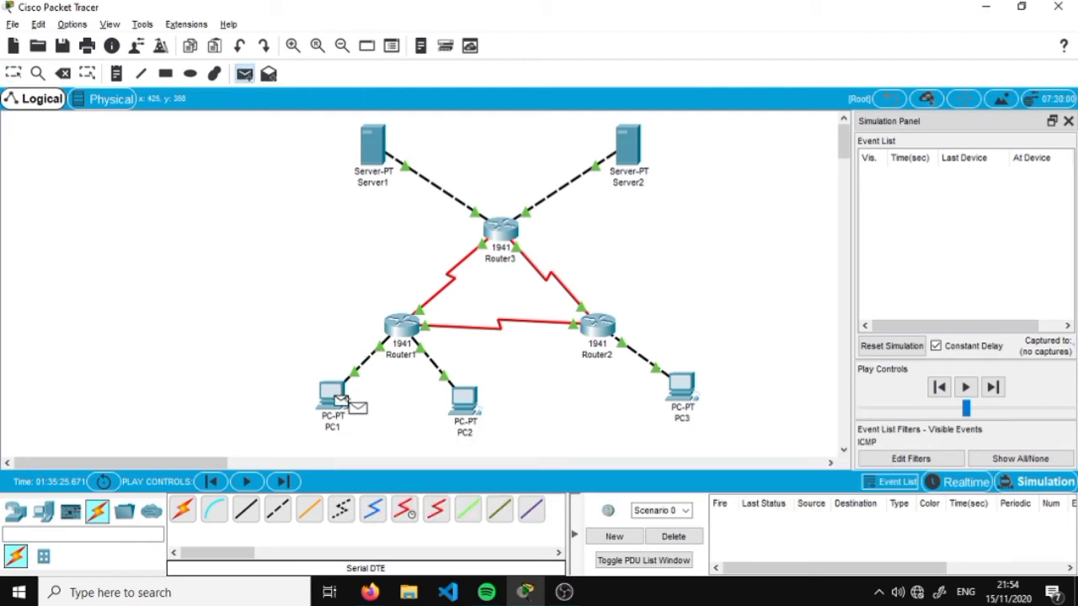
click(476, 408)
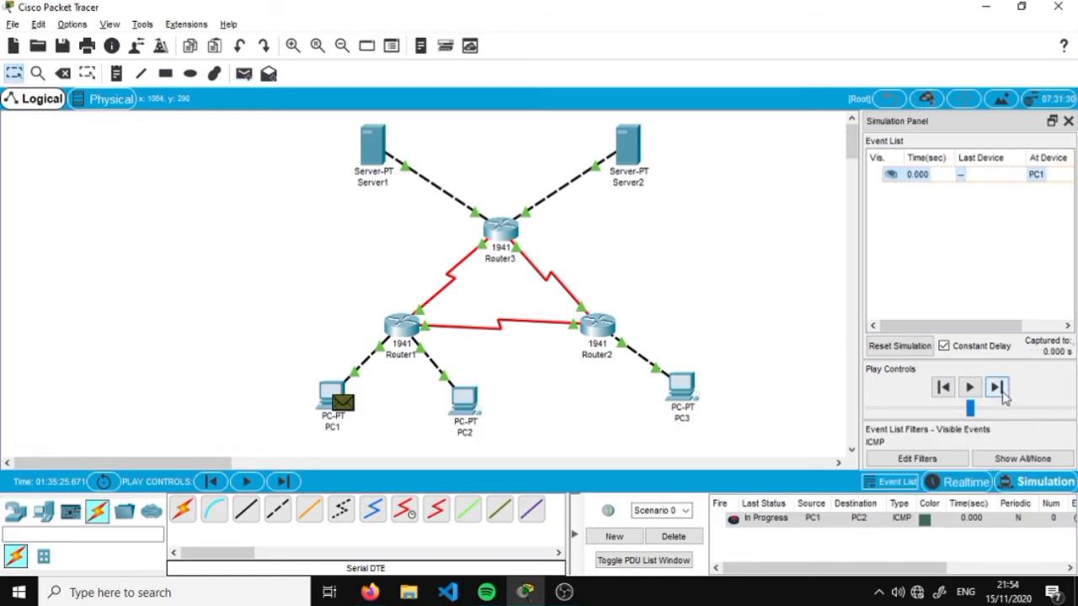
click(997, 388)
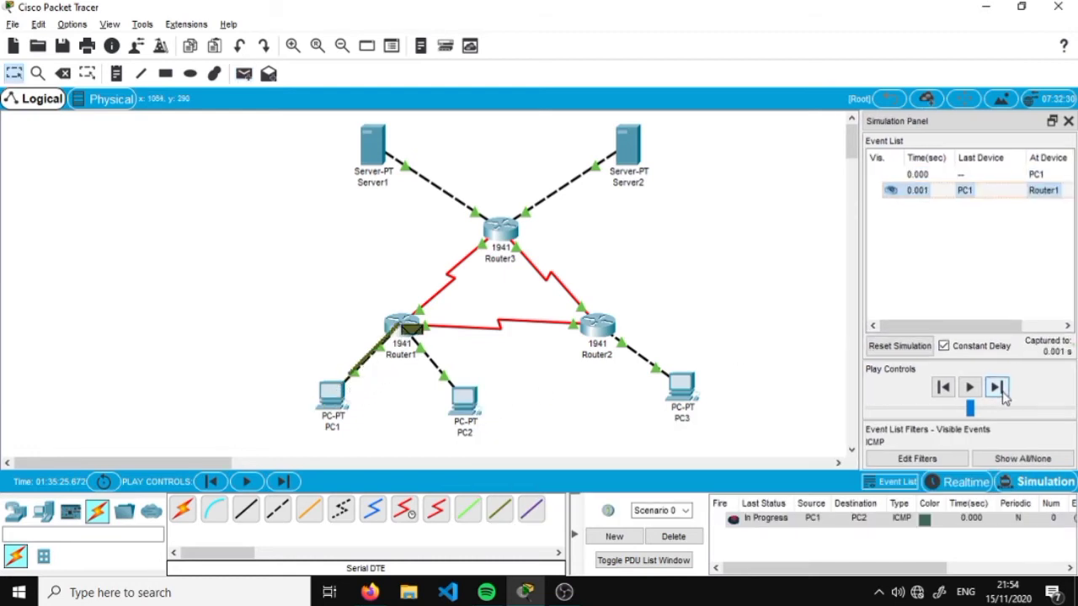
click(1001, 393)
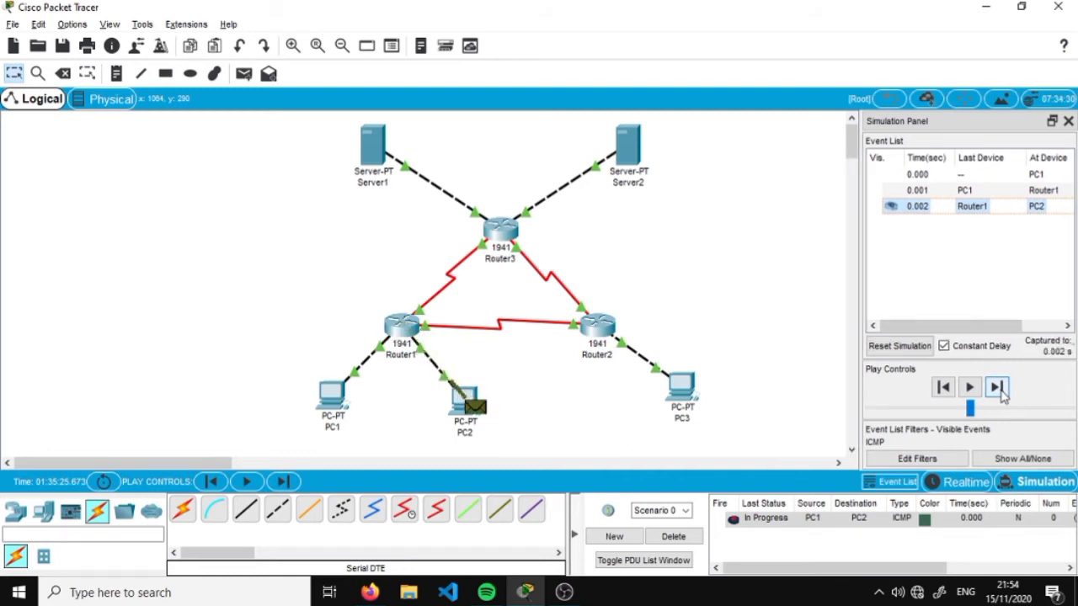
click(997, 388)
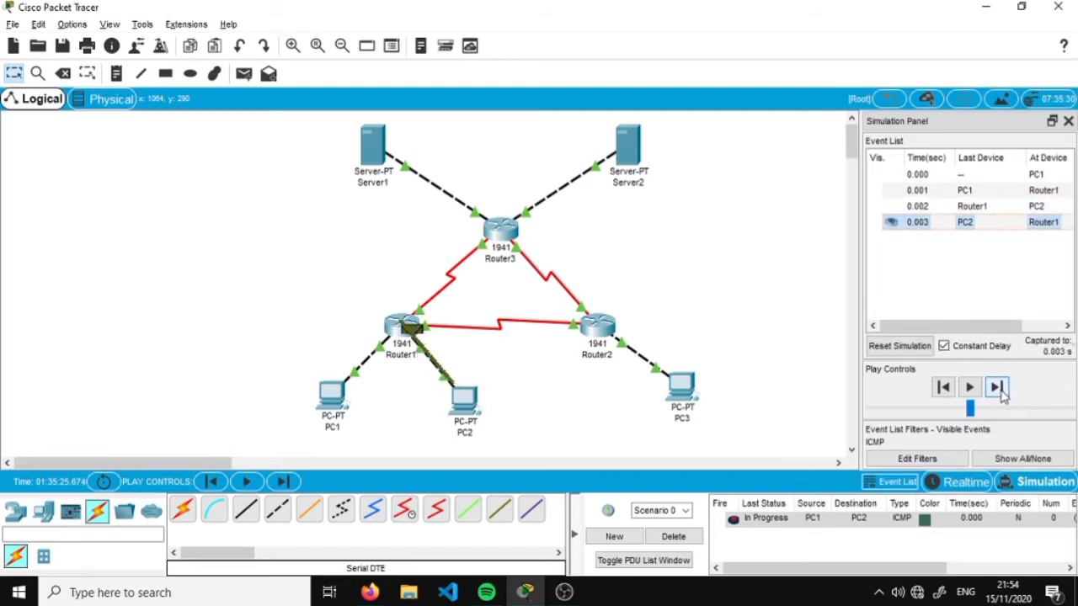
click(998, 393)
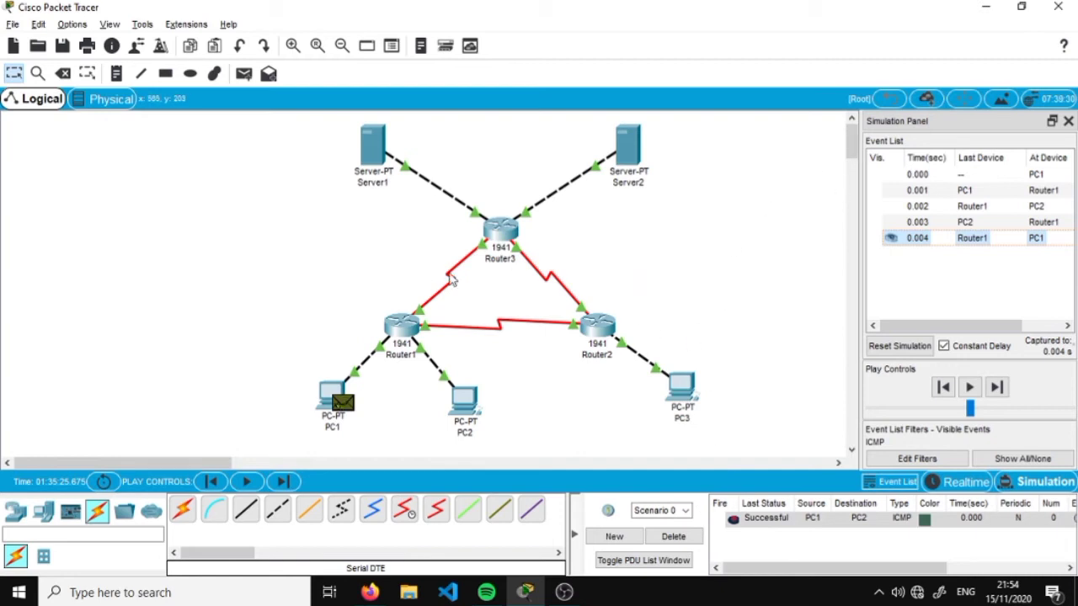
Return to the browser article and read the next scenario, a simple PDU from PC 1 to PC 3
click(986, 7)
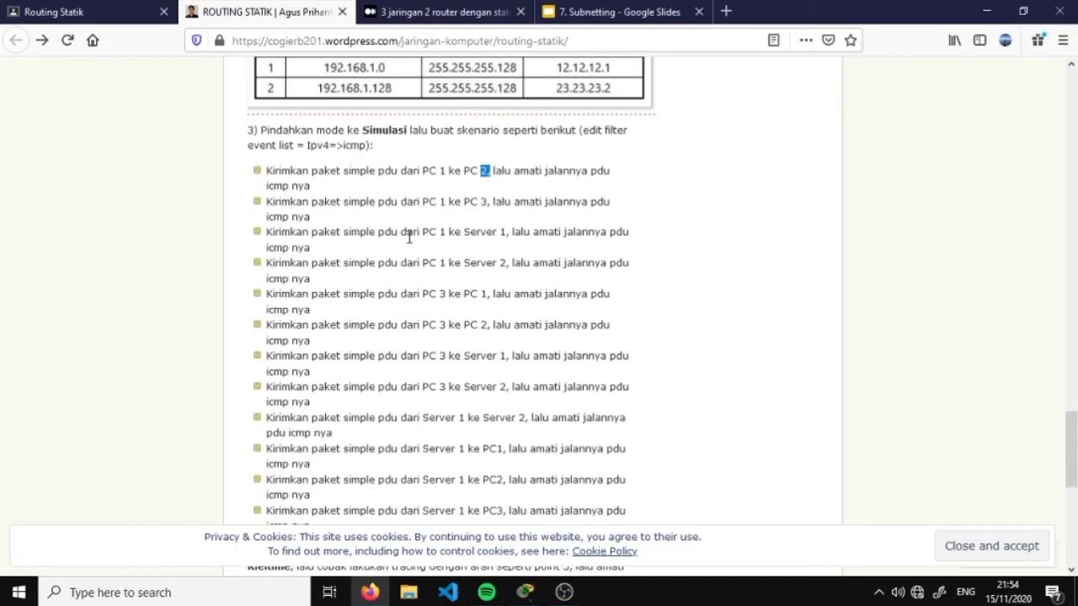
drag(330, 204, 376, 203)
drag(413, 204, 449, 207)
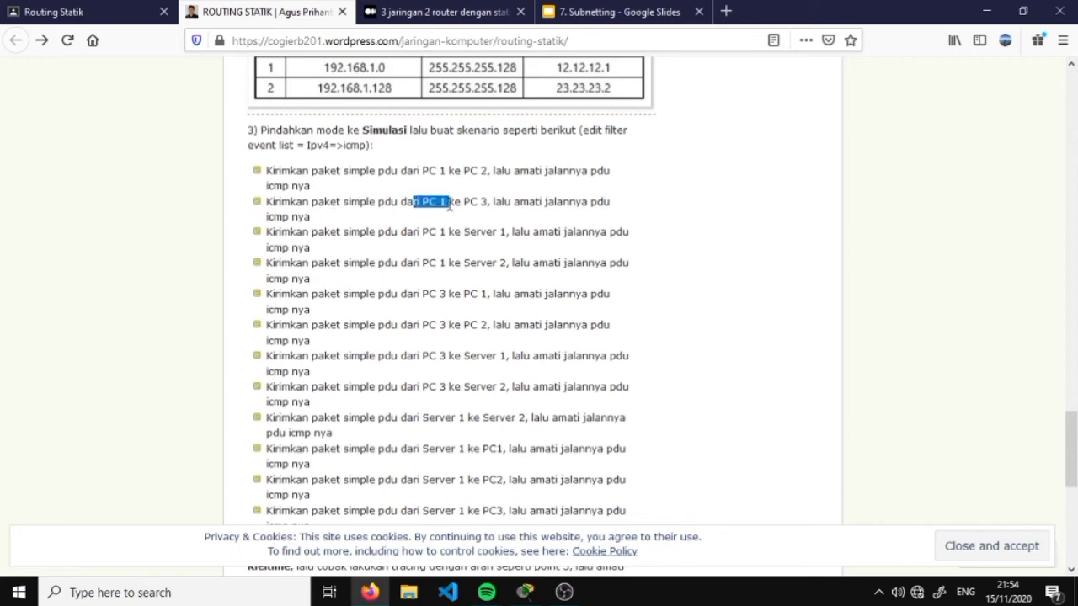
click(987, 12)
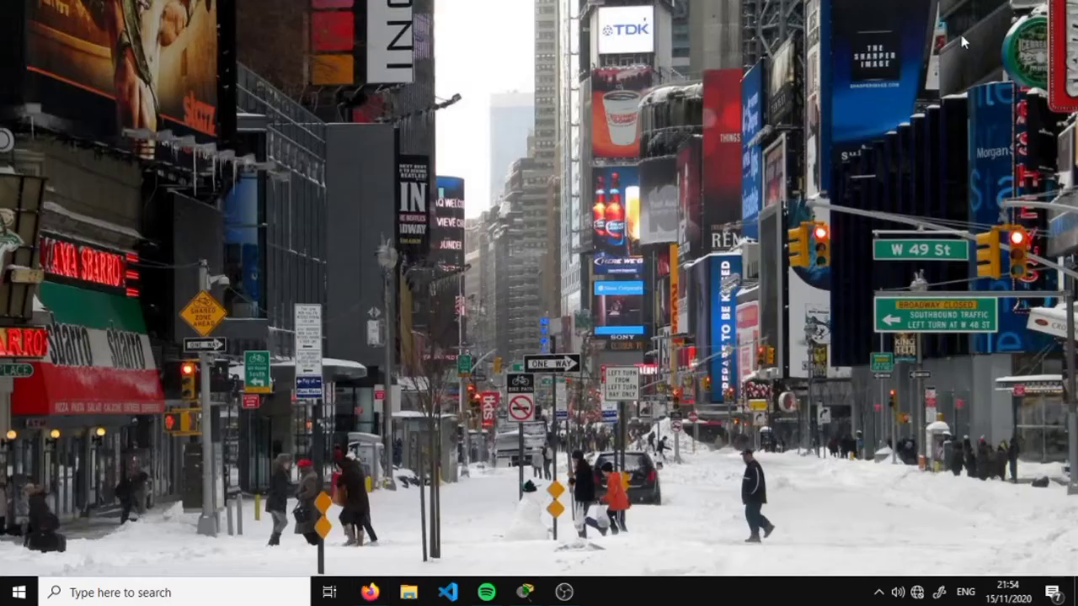
click(370, 593)
Switch to Cisco Packet Tracer and add a simple PDU from PC1 to PC3
click(524, 593)
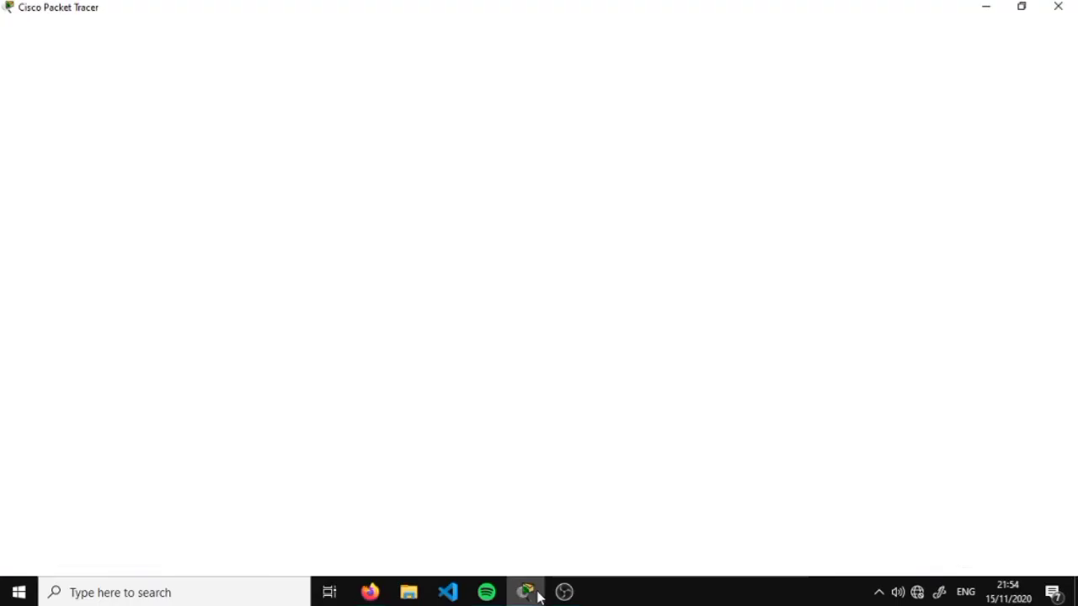
click(243, 74)
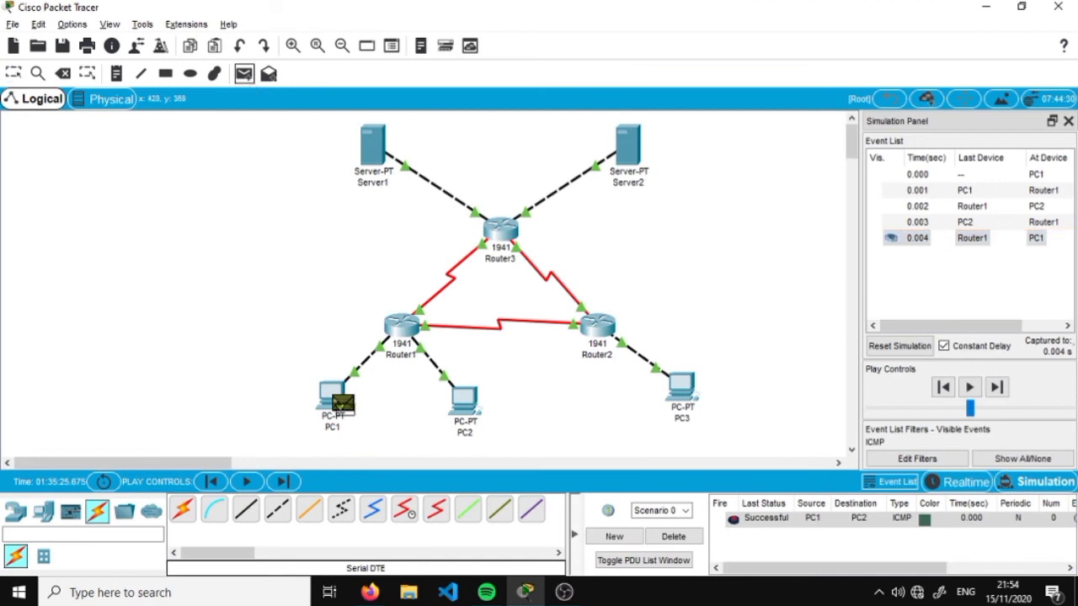
click(351, 392)
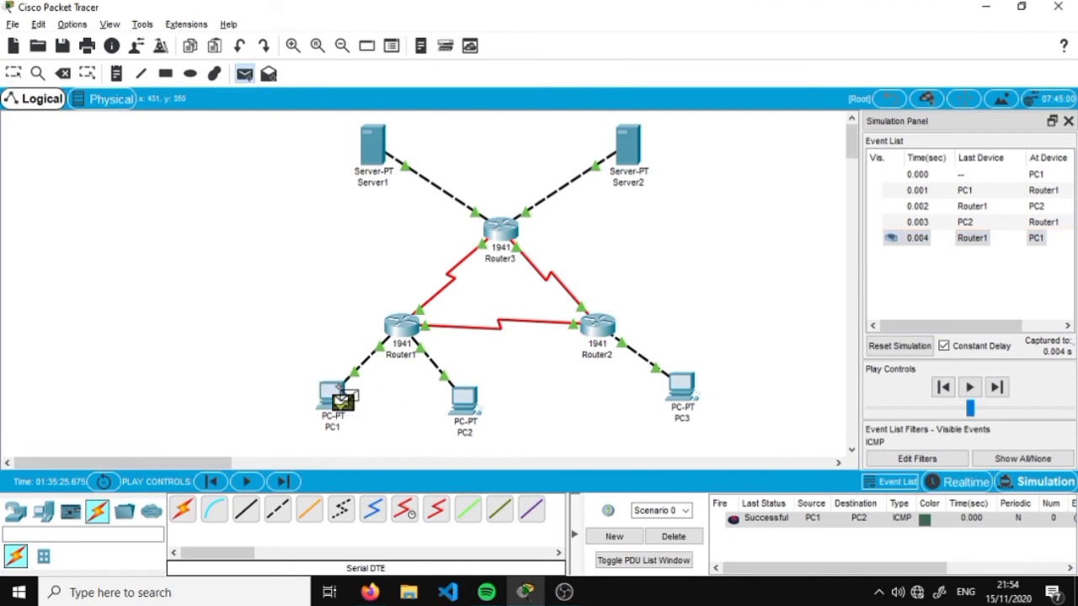
click(682, 392)
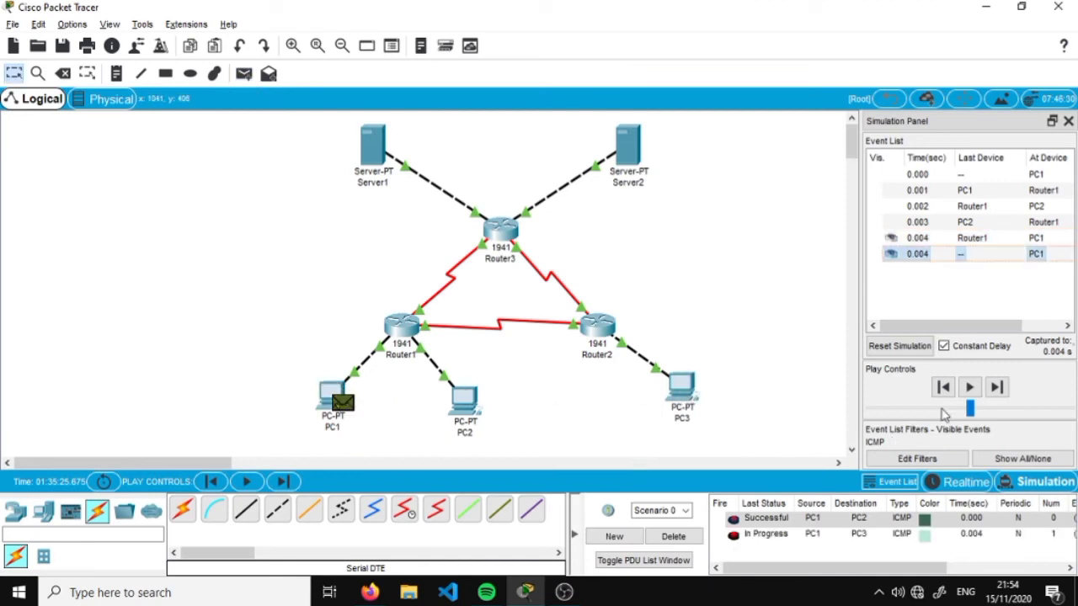
Advance the PC1 to PC3 simulation event by event until PC3's reply is back at PC1
click(1002, 390)
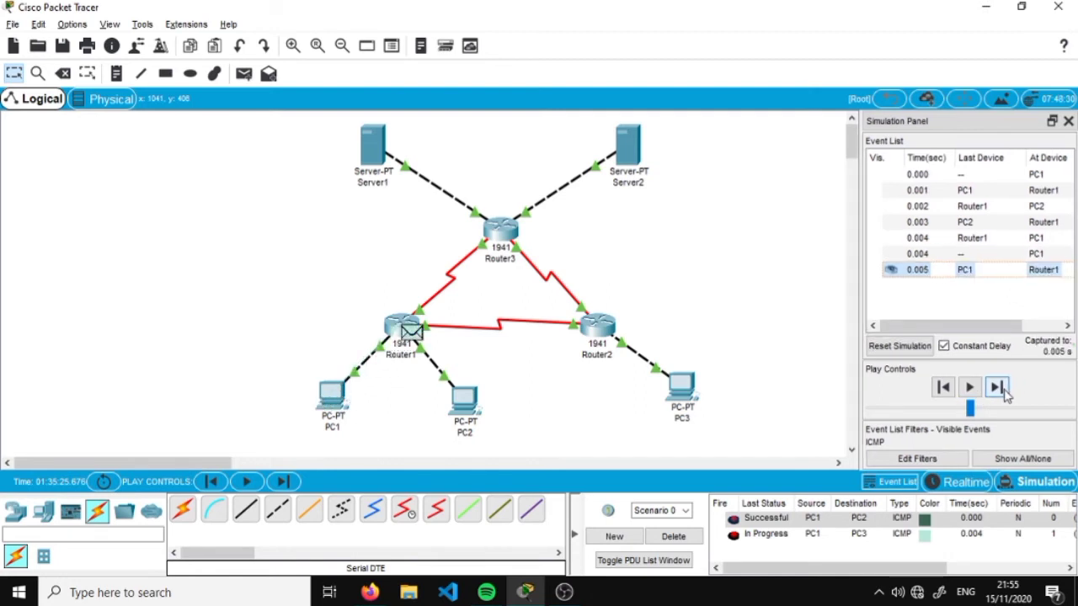
click(1002, 390)
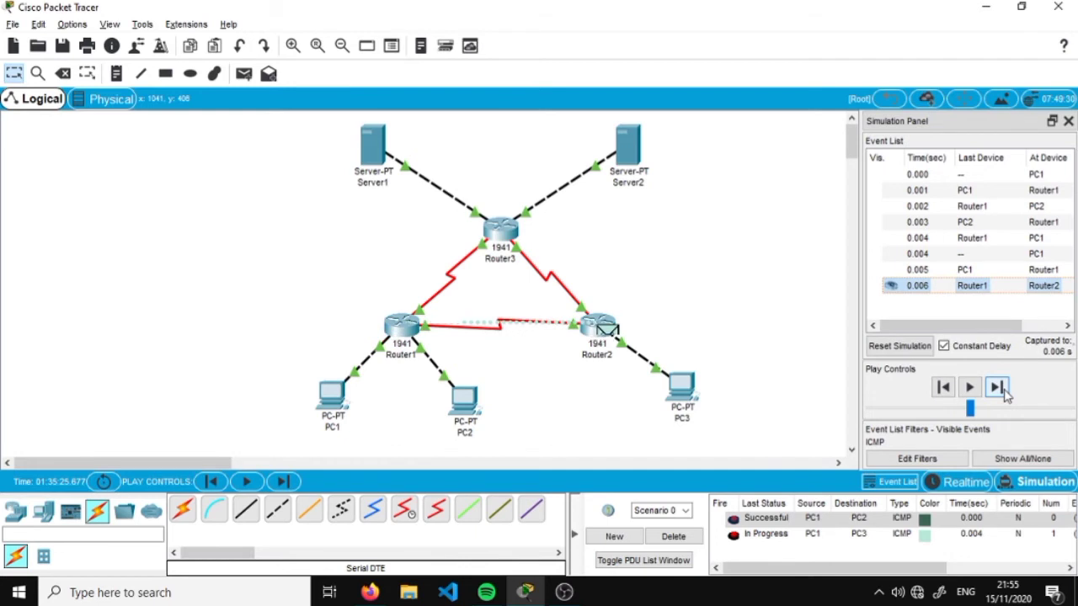
click(1002, 390)
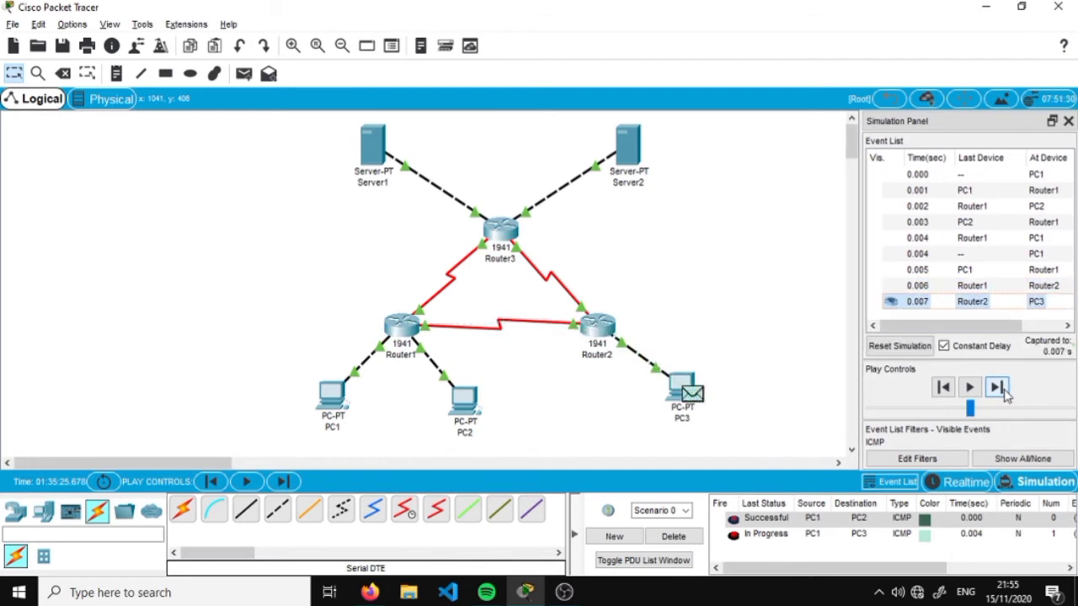
click(1002, 390)
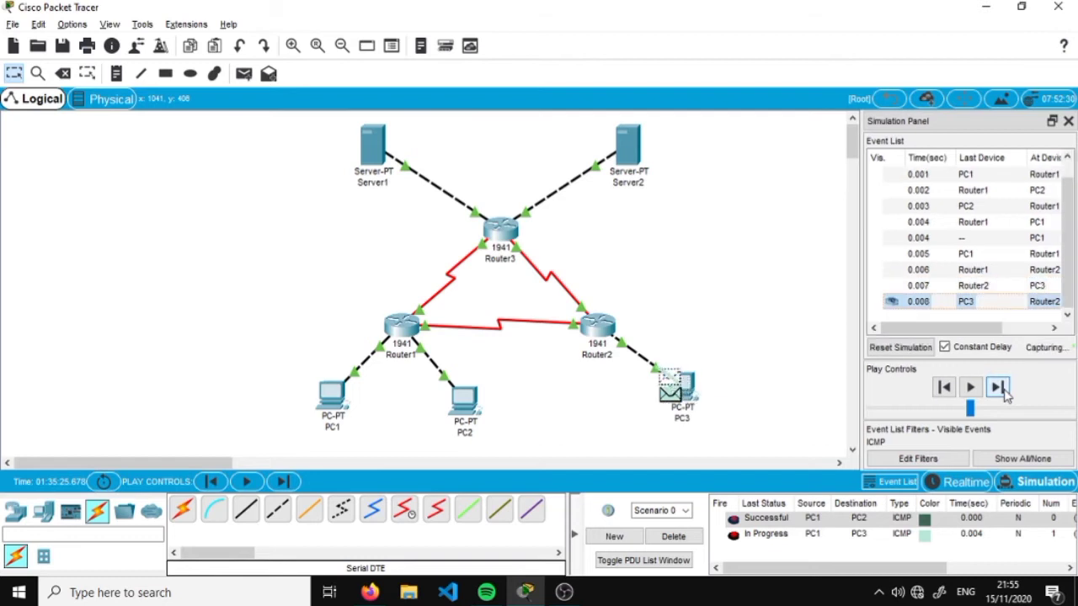
click(1002, 389)
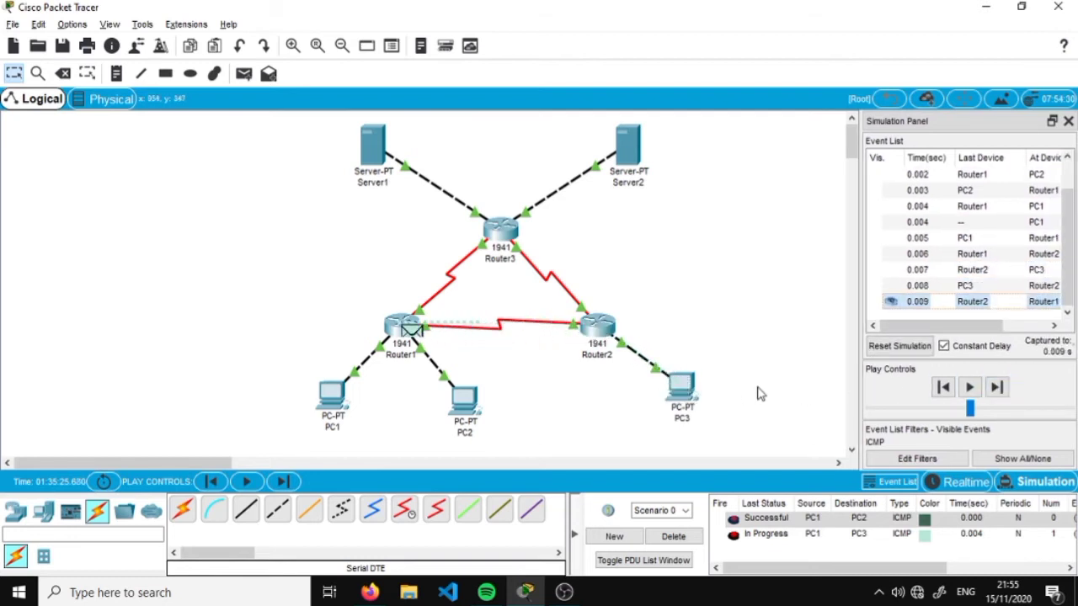
click(998, 390)
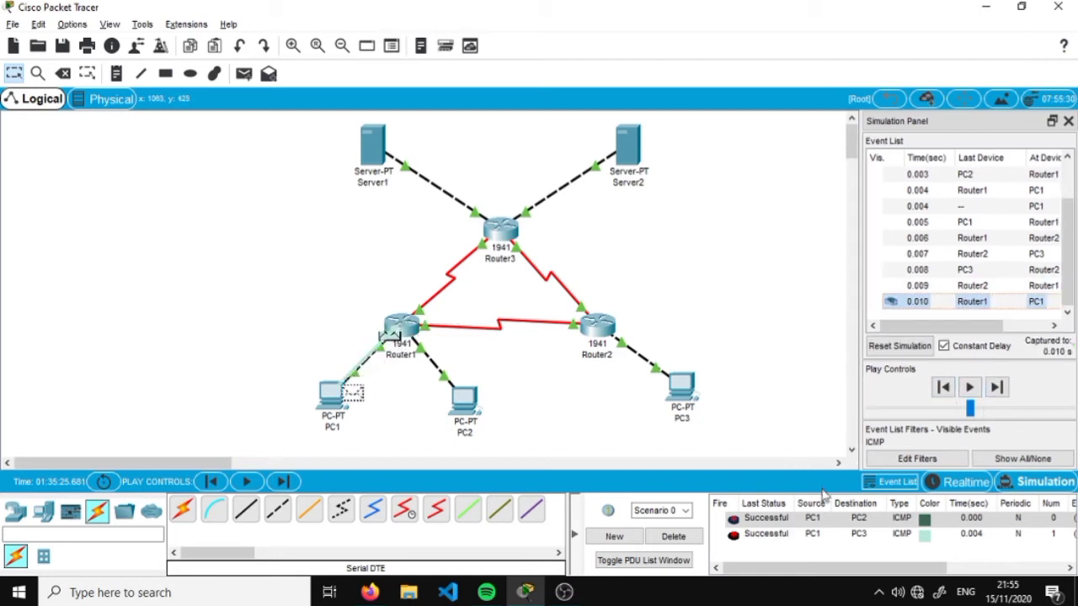
Check the next scenario in the browser article, then add a simple PDU from PC1 to Server1 in Cisco Packet Tracer
click(987, 12)
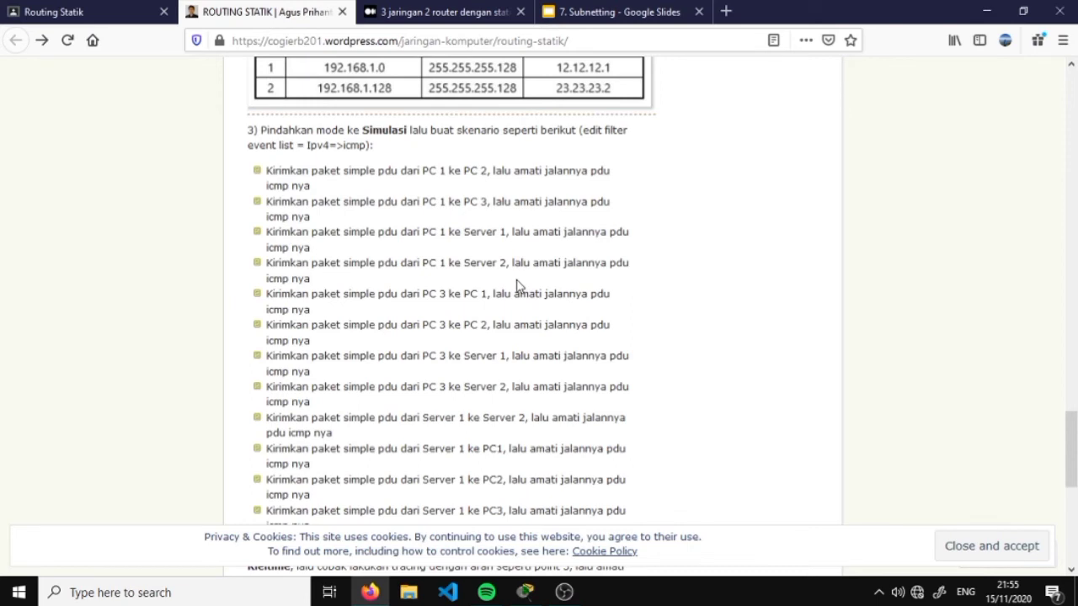
scroll(517, 287, down, 2)
click(525, 592)
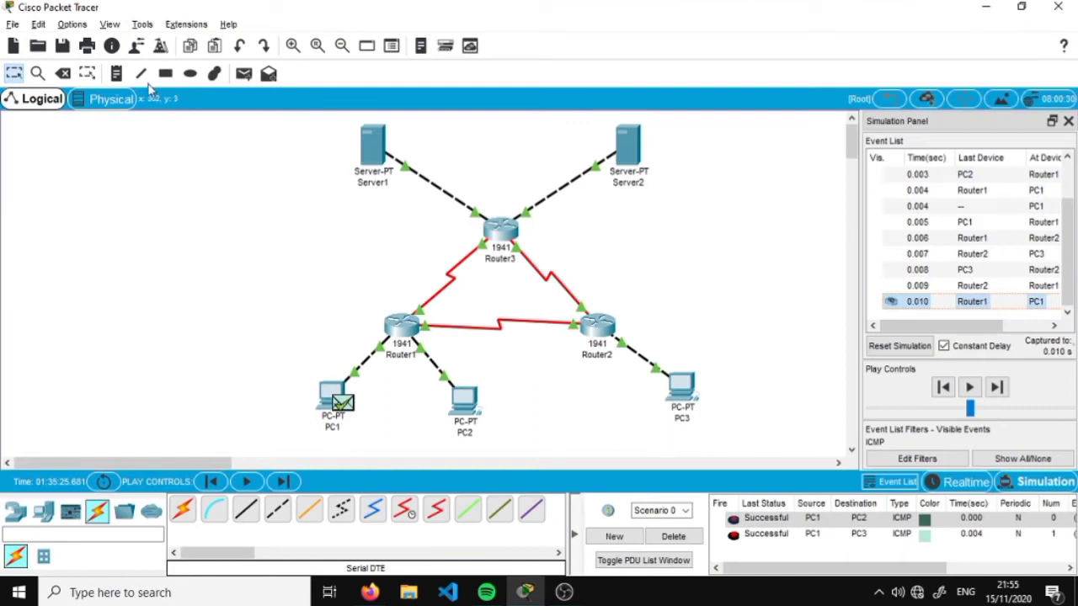
click(245, 74)
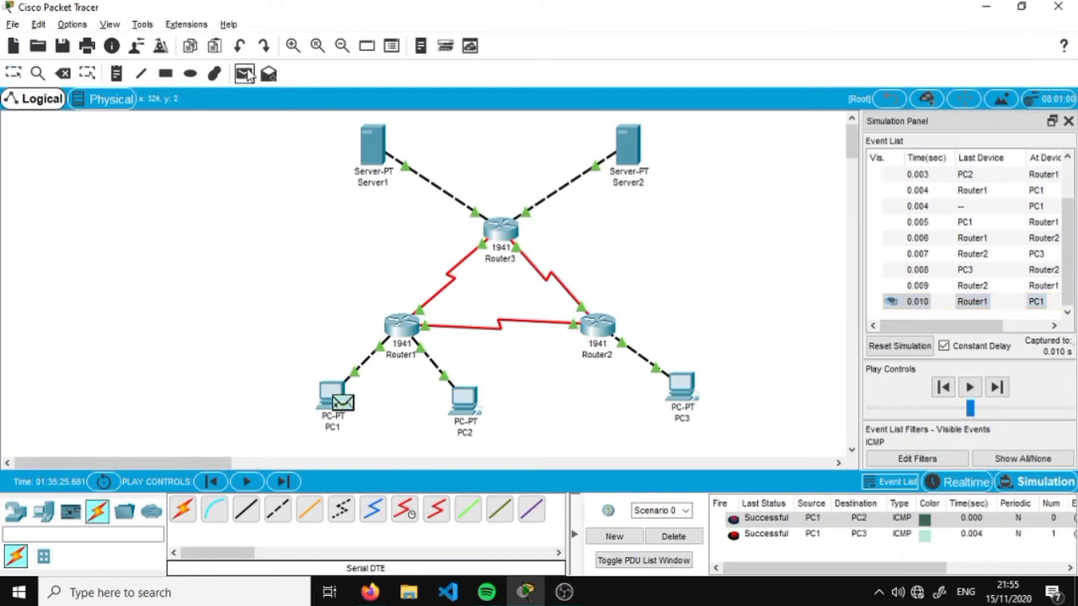
click(339, 397)
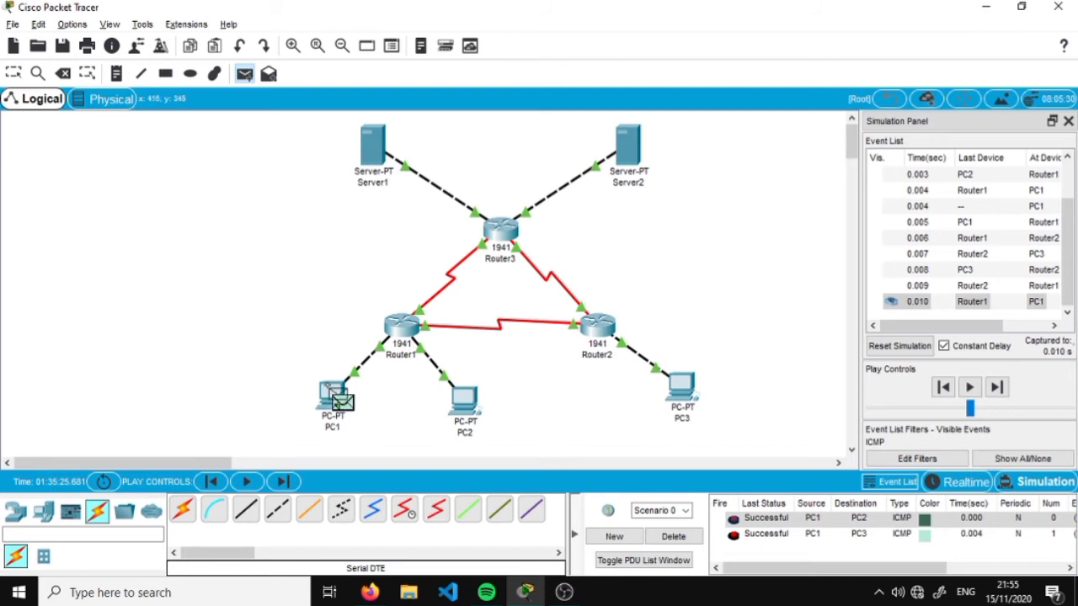
click(372, 152)
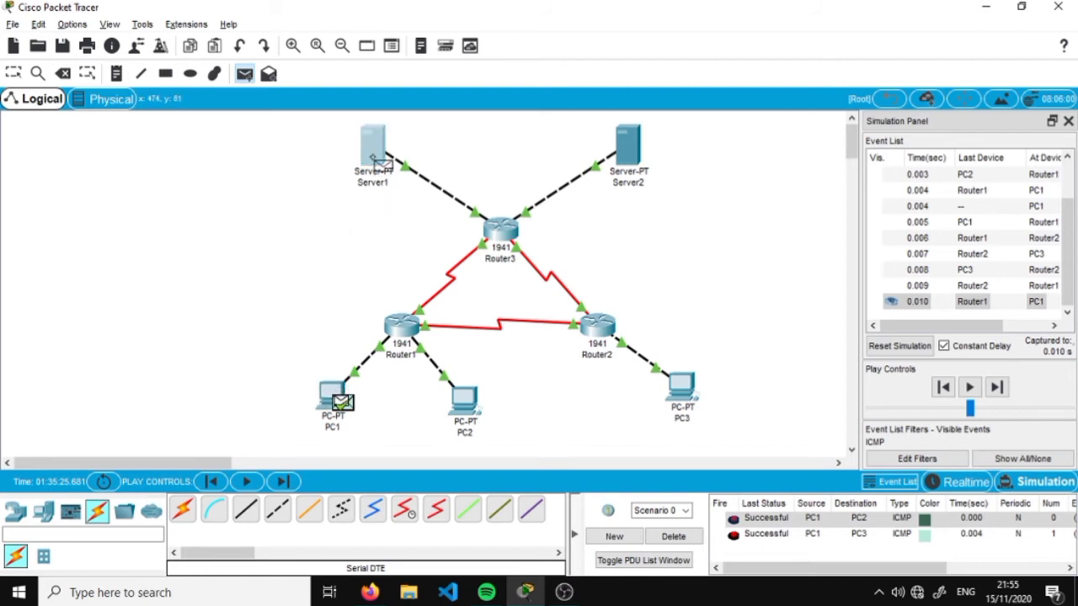
Advance the PC1 to Server1 simulation event by event until Server1's reply is back at PC1
click(997, 387)
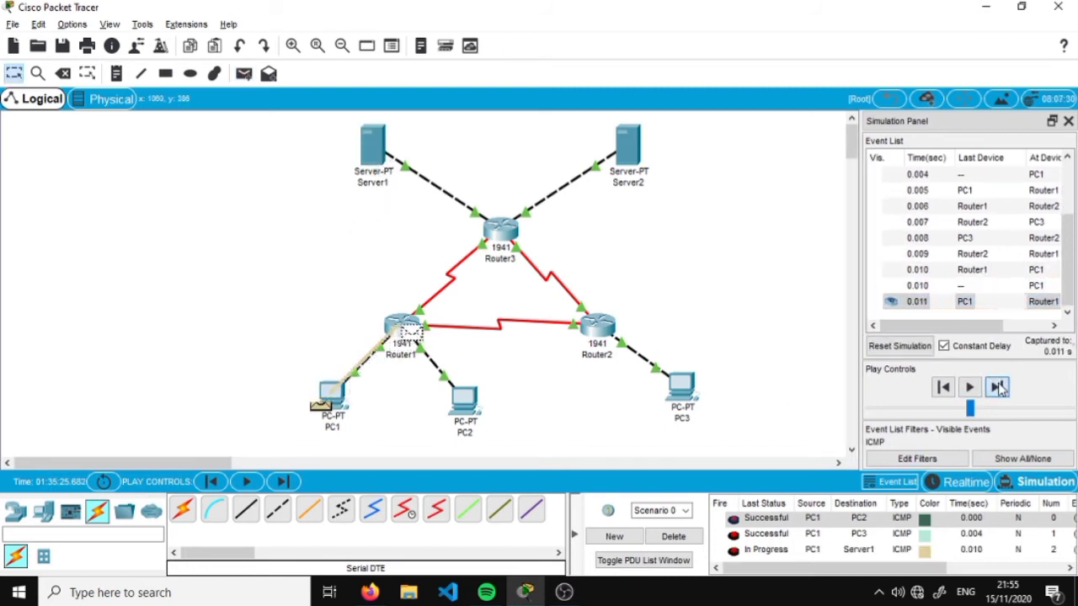
click(997, 388)
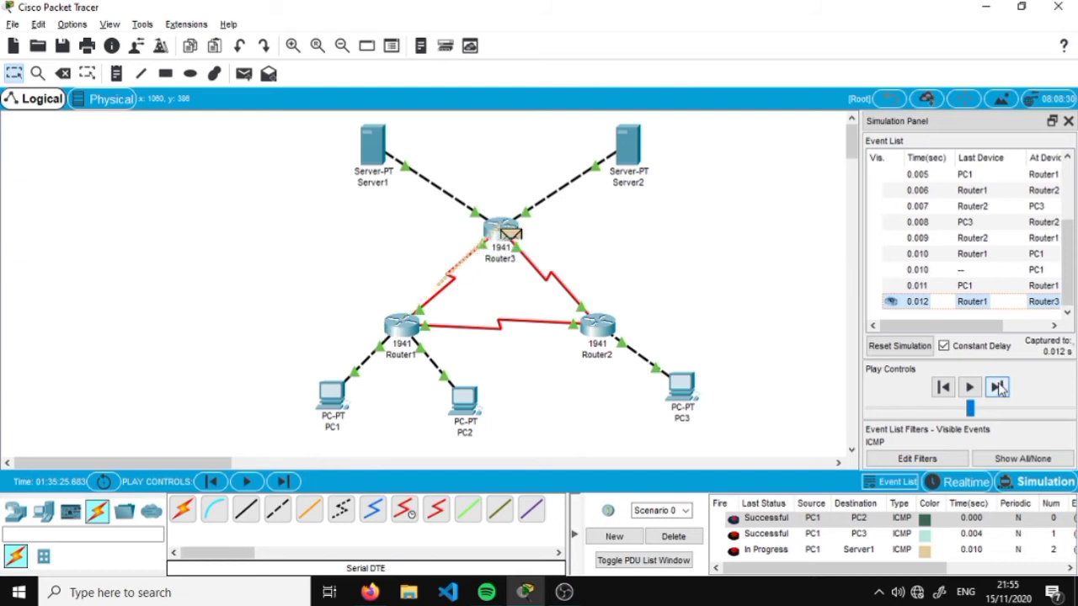
click(997, 388)
click(997, 387)
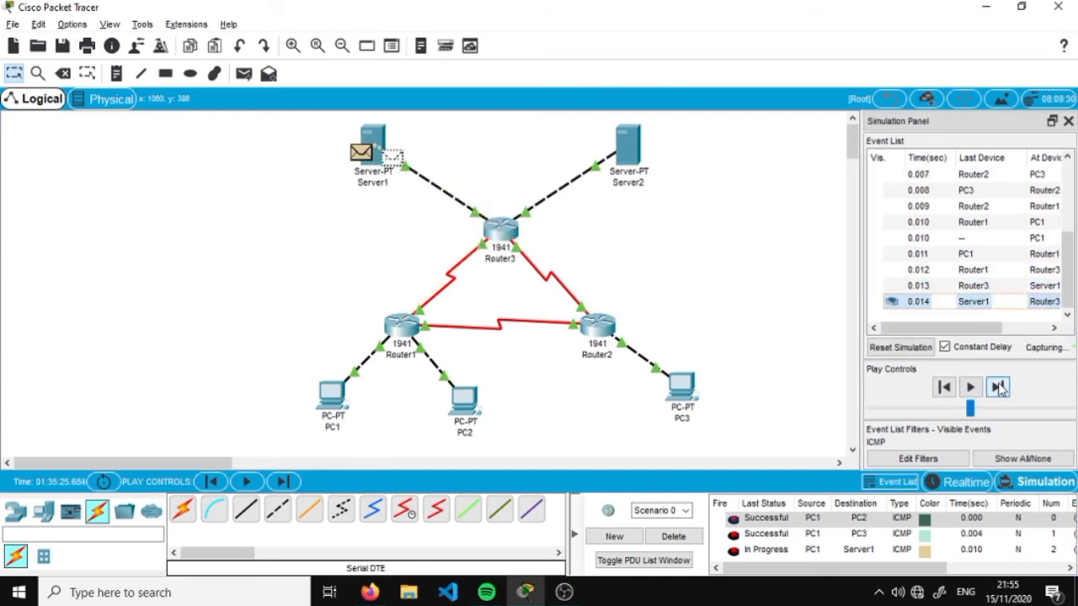
click(997, 387)
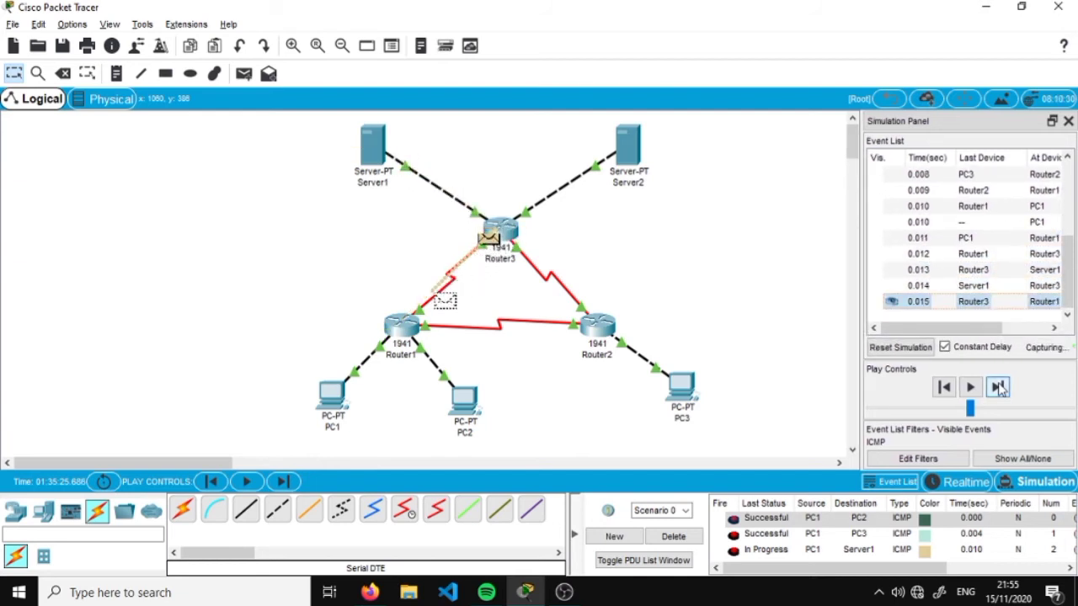
click(997, 387)
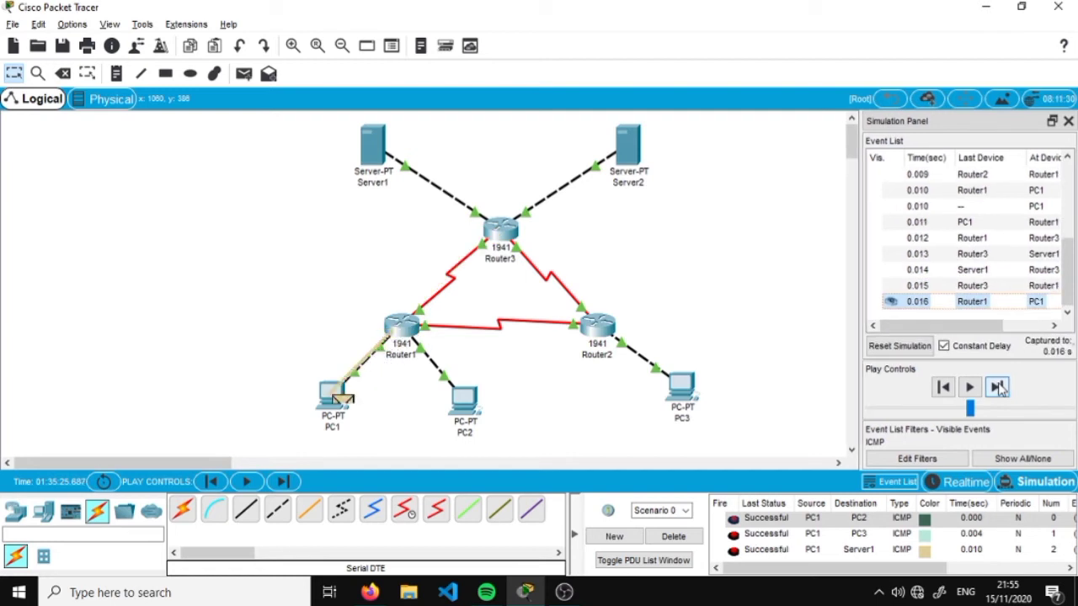
Look up the following scenario in the browser article and add a simple PDU from PC1 to Server2 in Cisco Packet Tracer
click(985, 9)
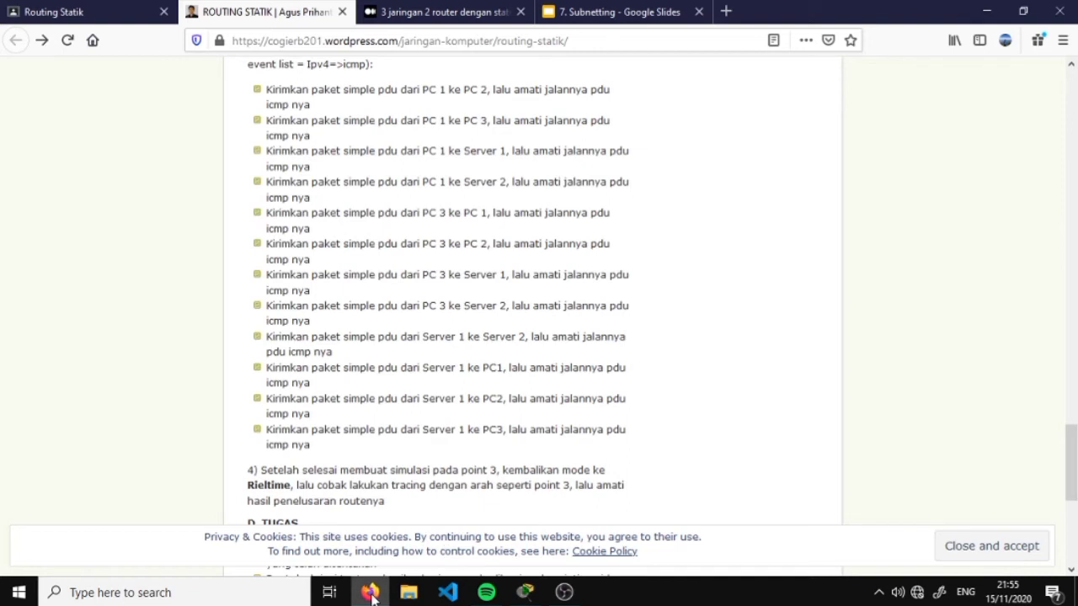
click(524, 592)
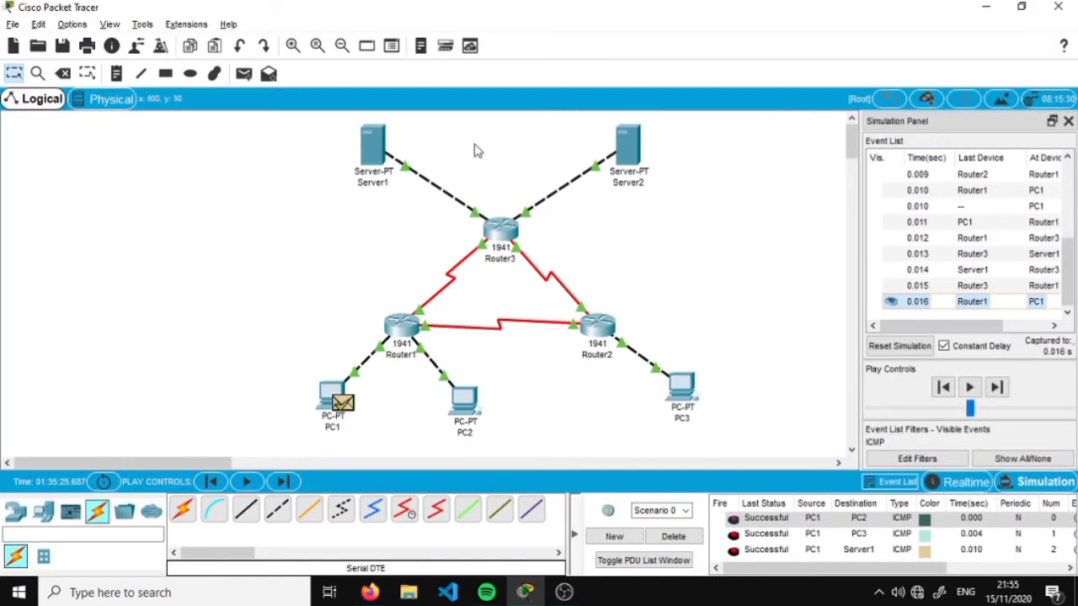
click(245, 75)
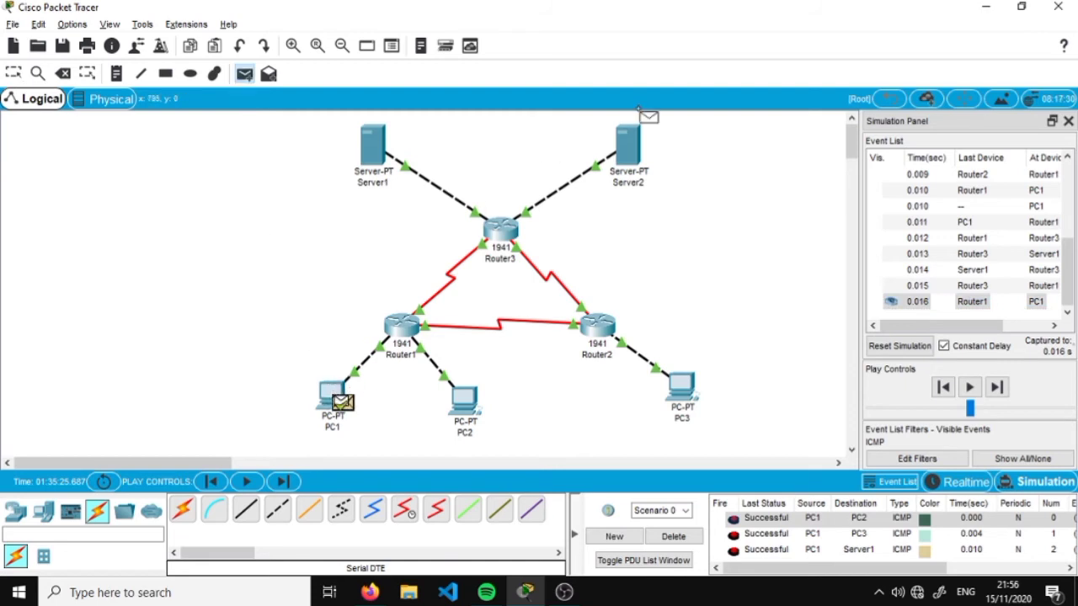
click(628, 152)
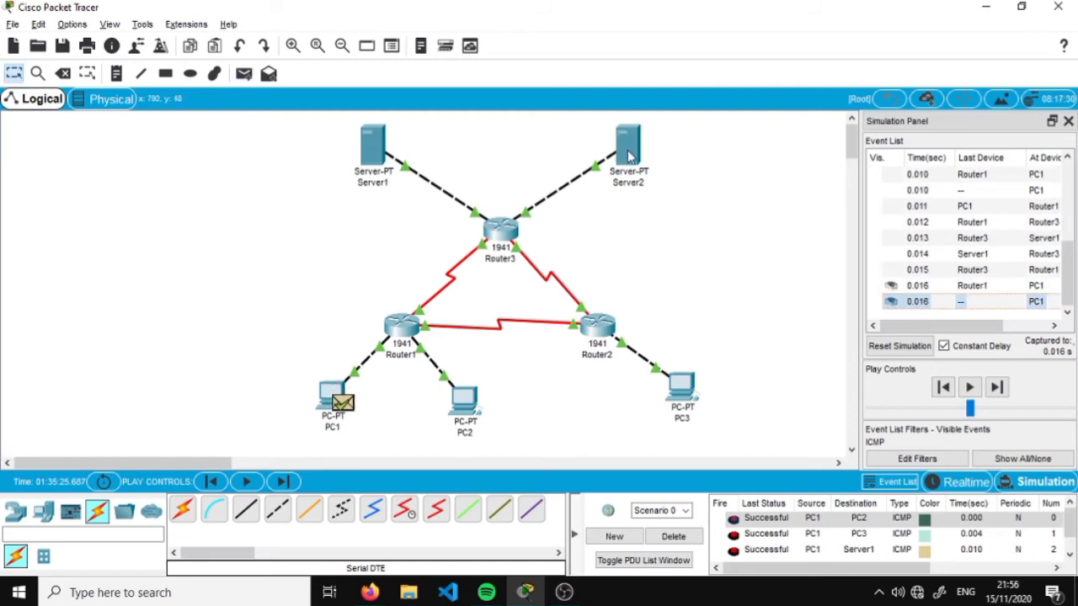
Advance the PC1 to Server2 simulation event by event until Server2's reply is back at PC1
click(997, 386)
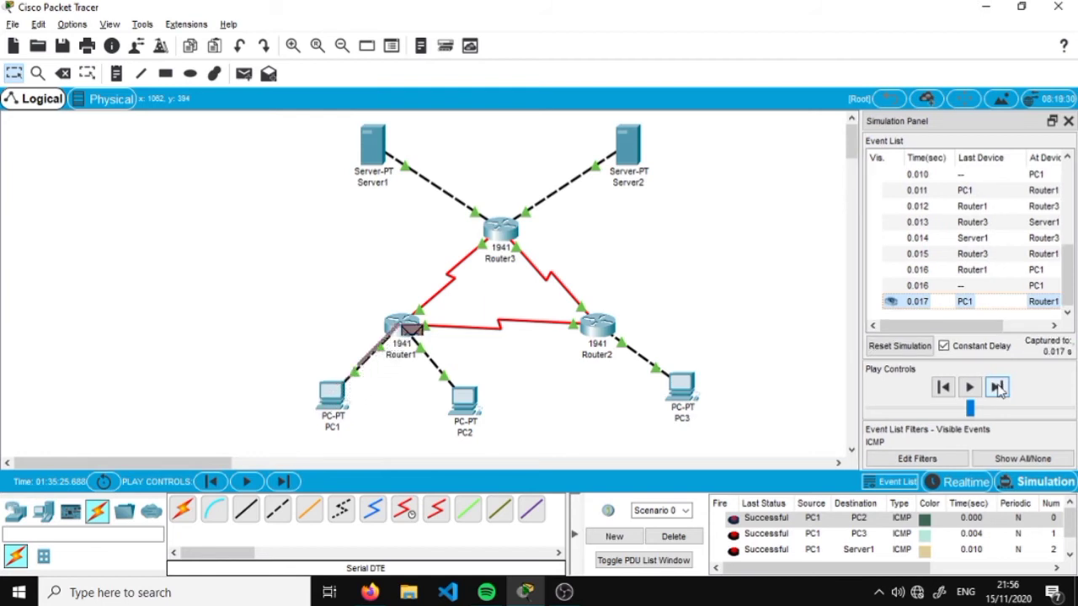
click(997, 386)
click(997, 386)
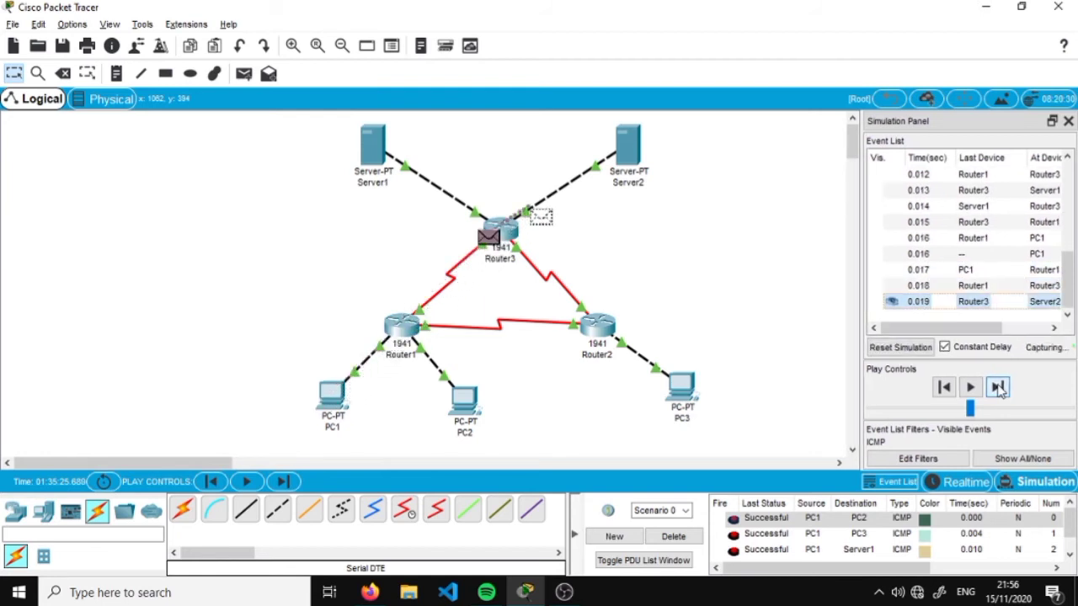
click(997, 387)
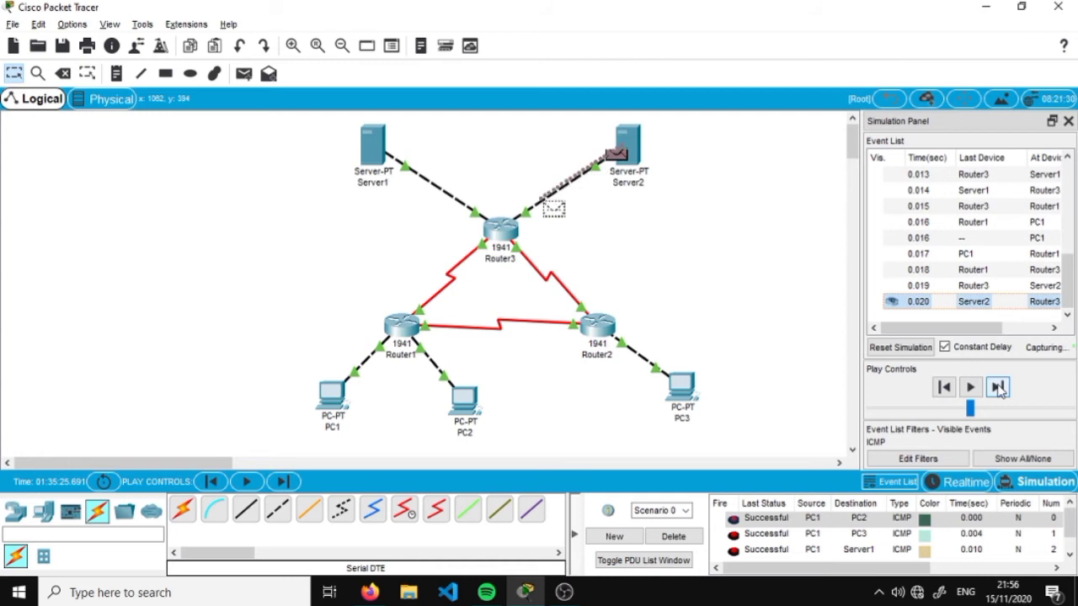
click(997, 387)
click(998, 388)
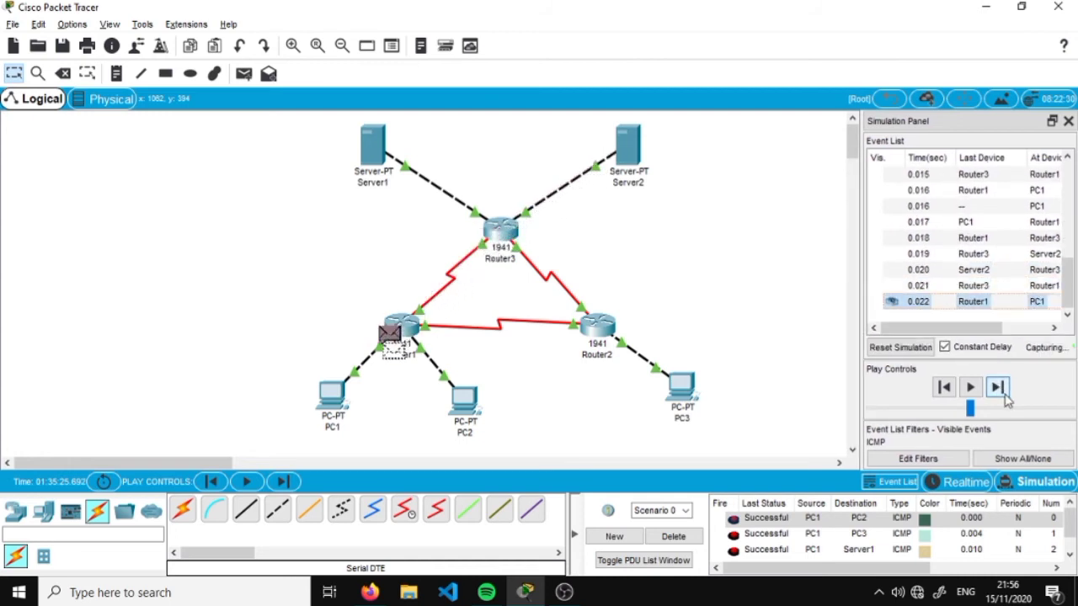
Consult the browser article's first PC 3 scenario and add a simple PDU from PC3 to PC1 in Cisco Packet Tracer
click(370, 593)
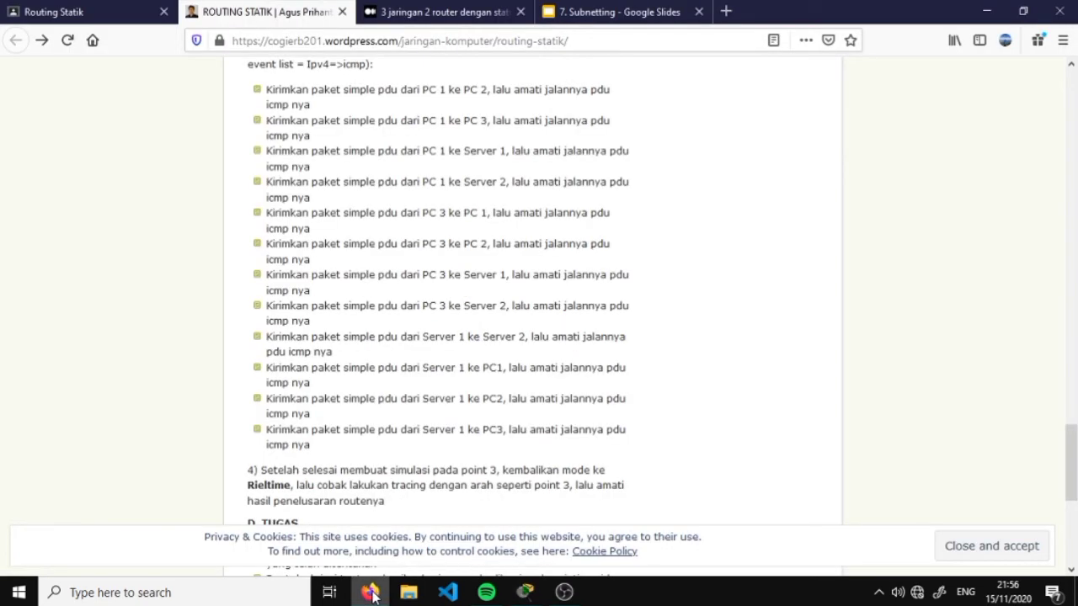
click(371, 593)
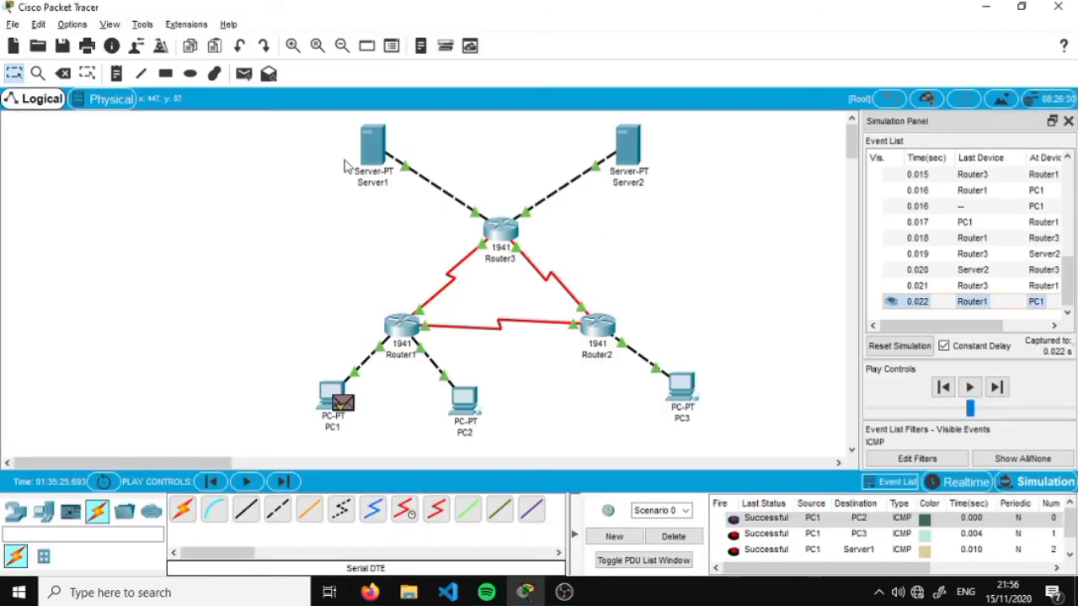
click(243, 74)
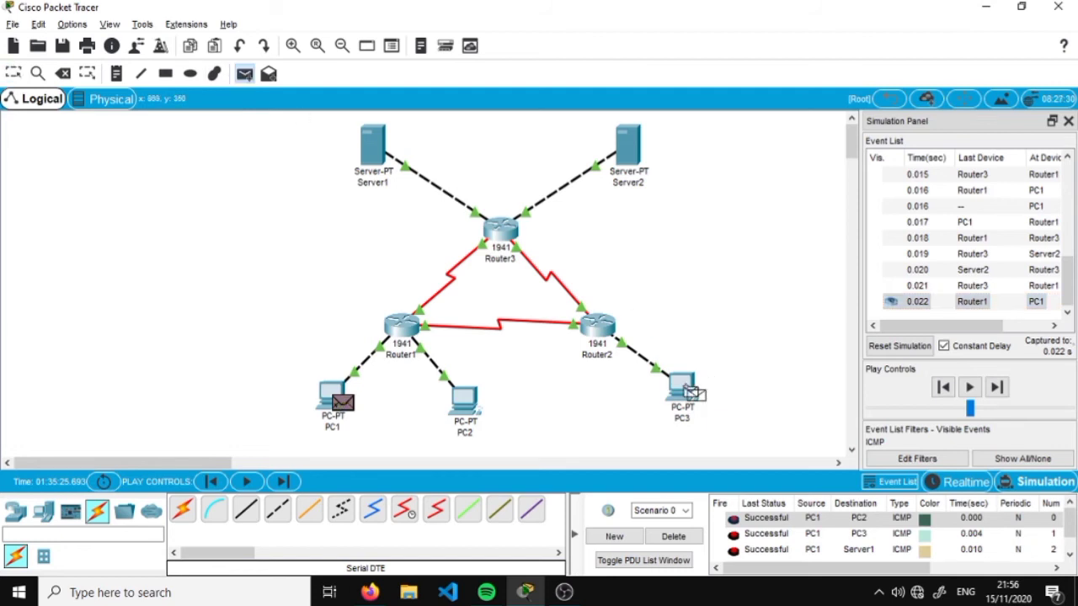
click(341, 400)
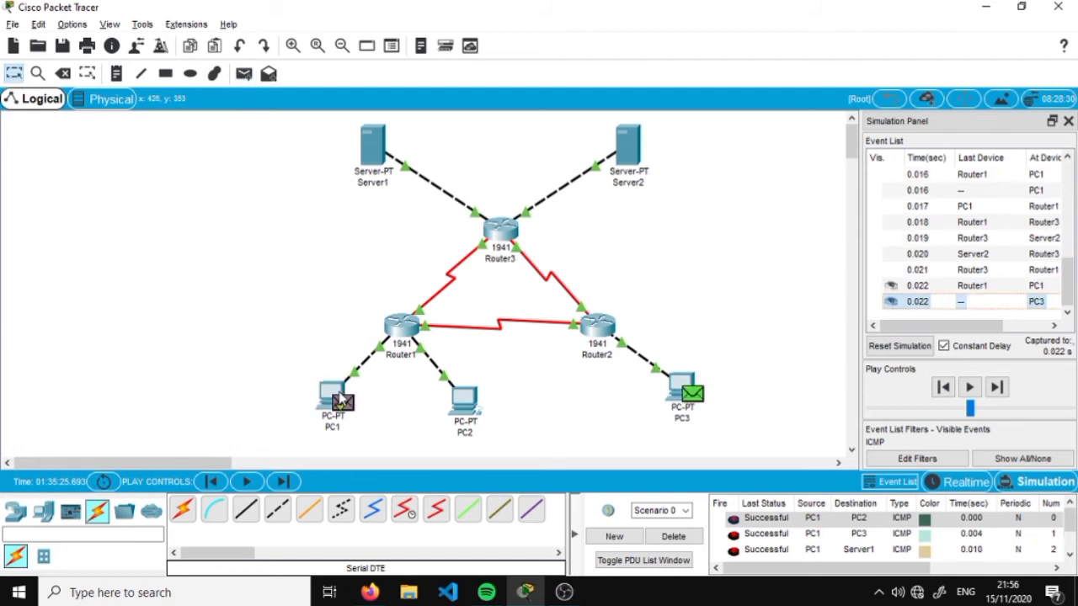
Advance the PC3 to PC1 simulation event by event until PC1's reply is back at PC3
click(997, 388)
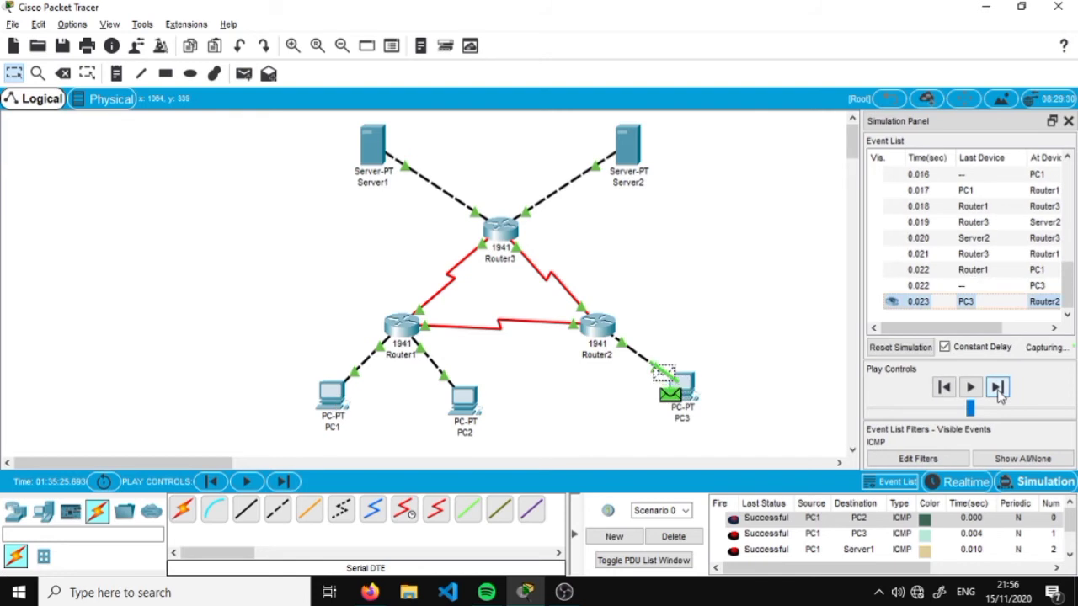
click(997, 388)
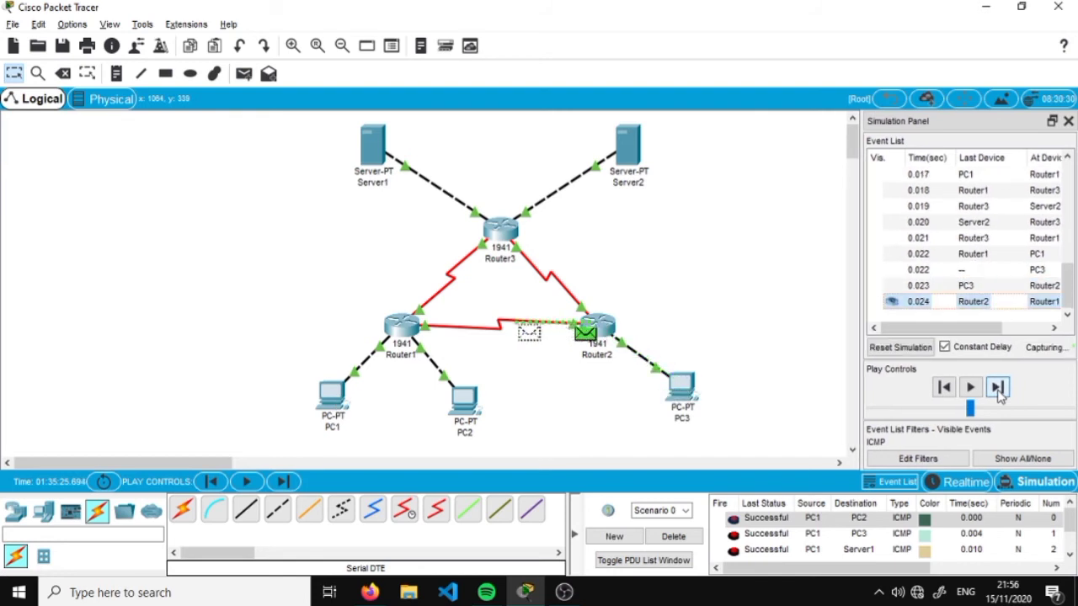
click(997, 389)
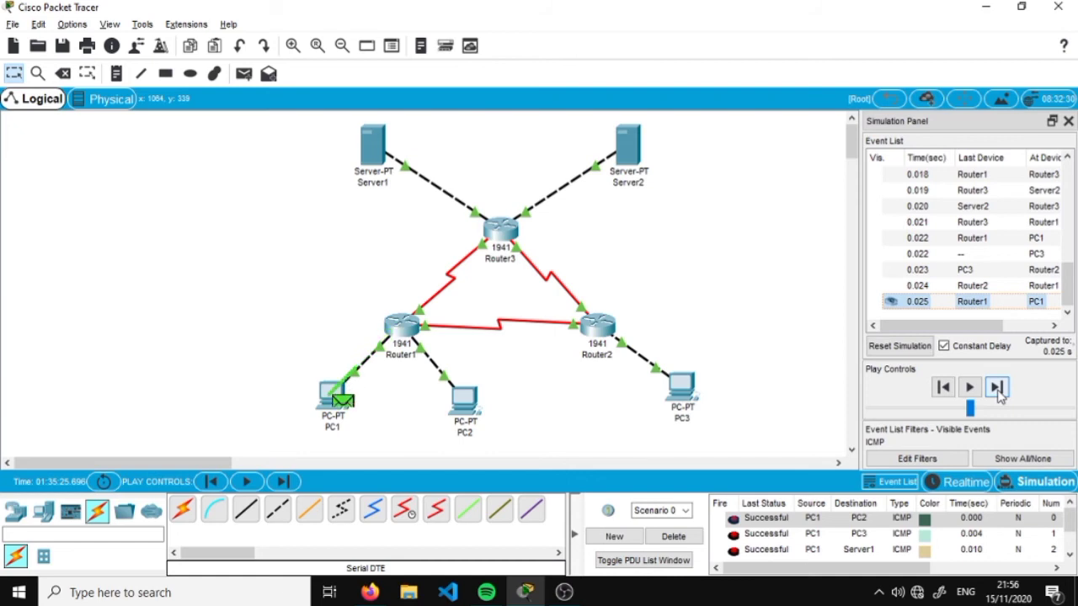
click(997, 388)
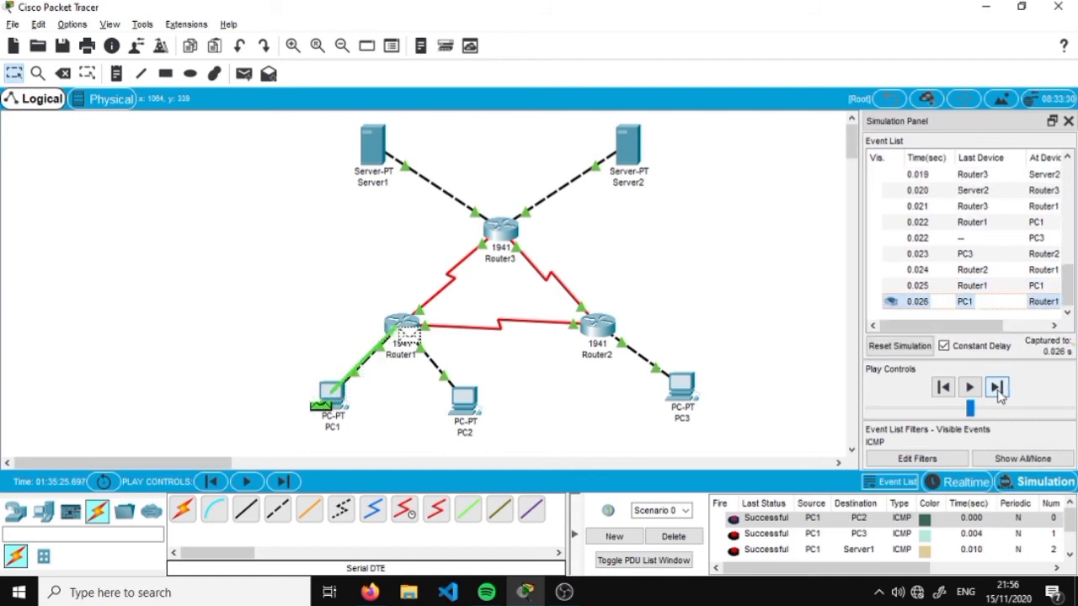
click(997, 388)
click(997, 388)
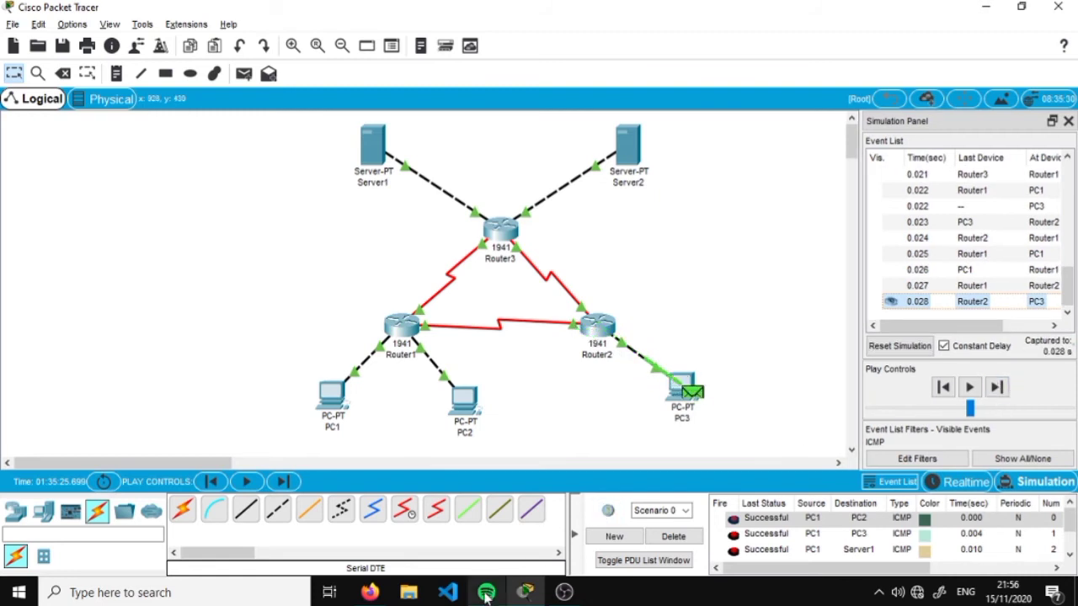
Look up the second PC 3 scenario in the browser article and add a simple PDU from PC3 to PC2 in Cisco Packet Tracer
click(370, 593)
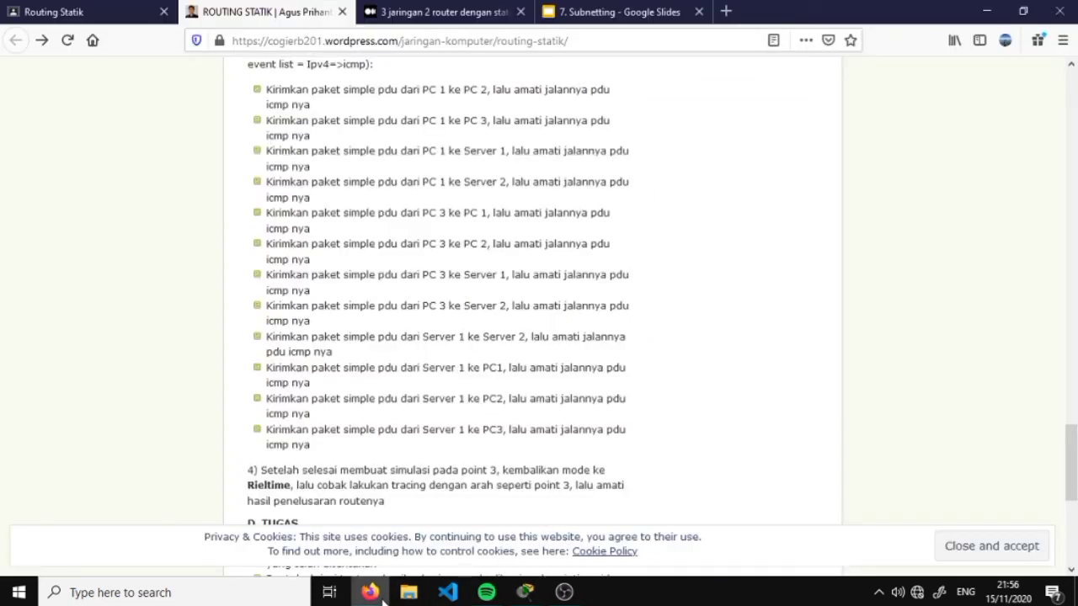
click(377, 593)
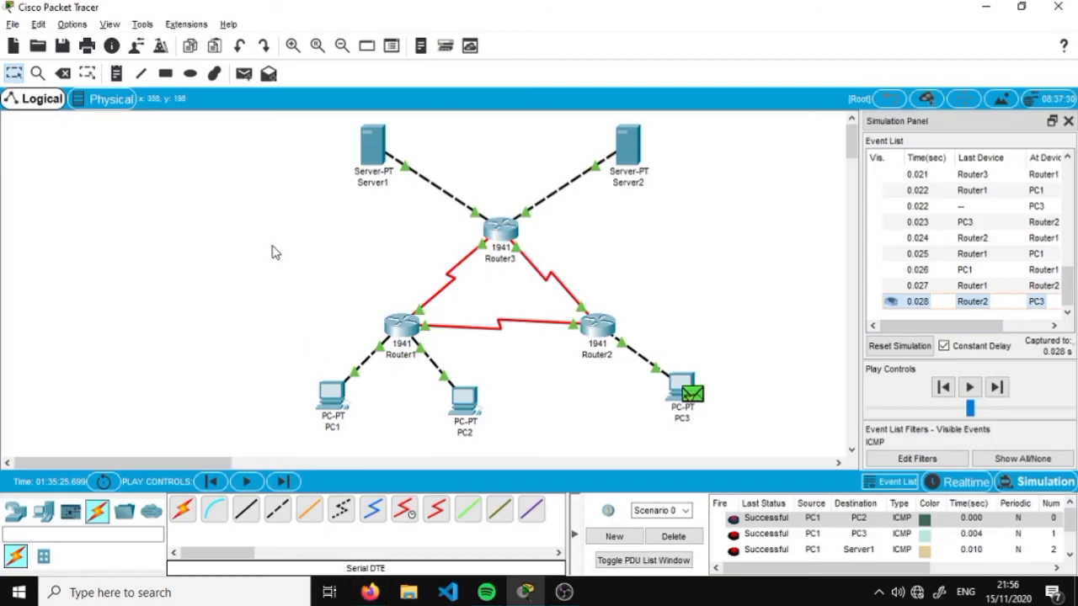
click(246, 75)
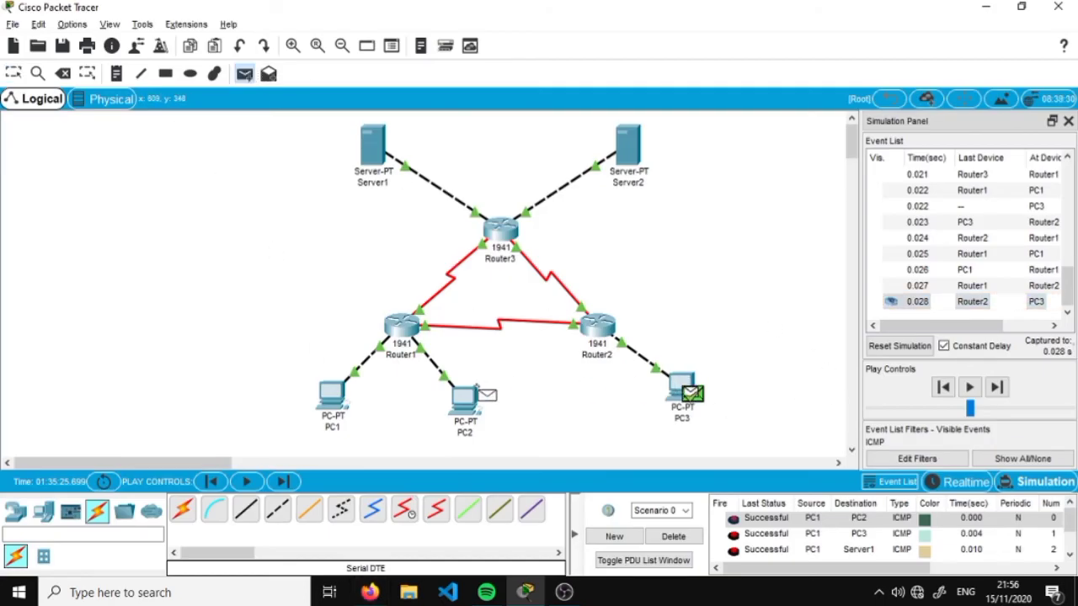
click(463, 397)
Advance the PC3 to PC2 simulation event by event until PC2's reply is back at PC3
click(996, 387)
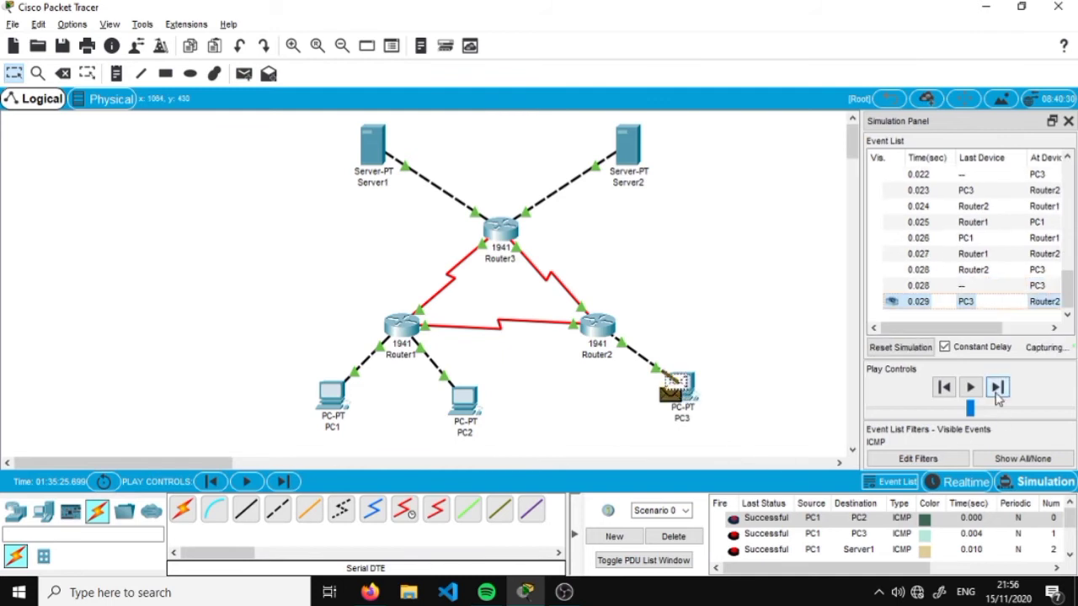
click(997, 389)
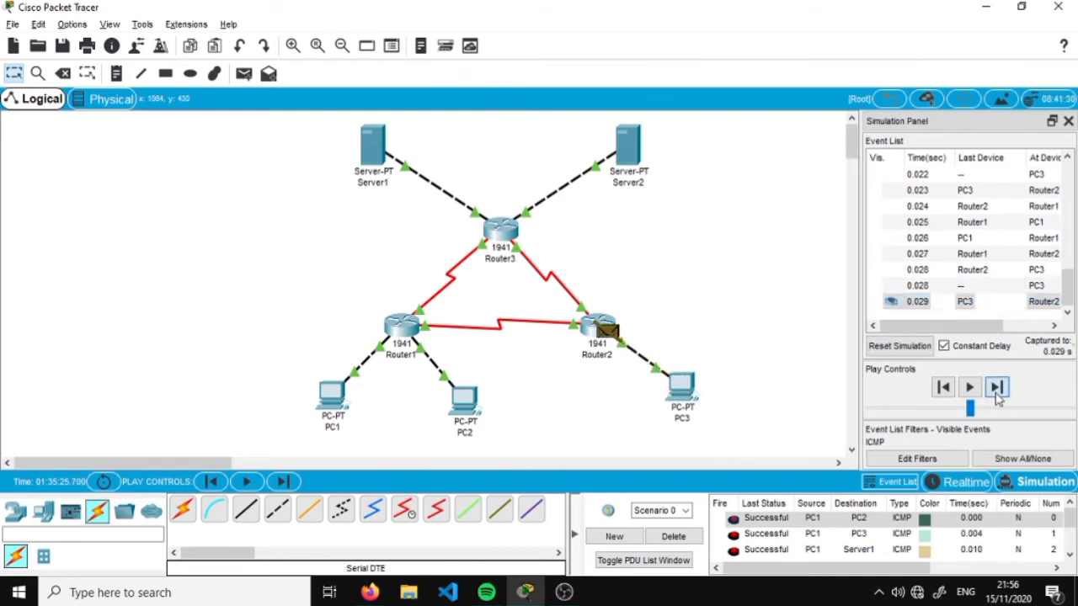
click(997, 391)
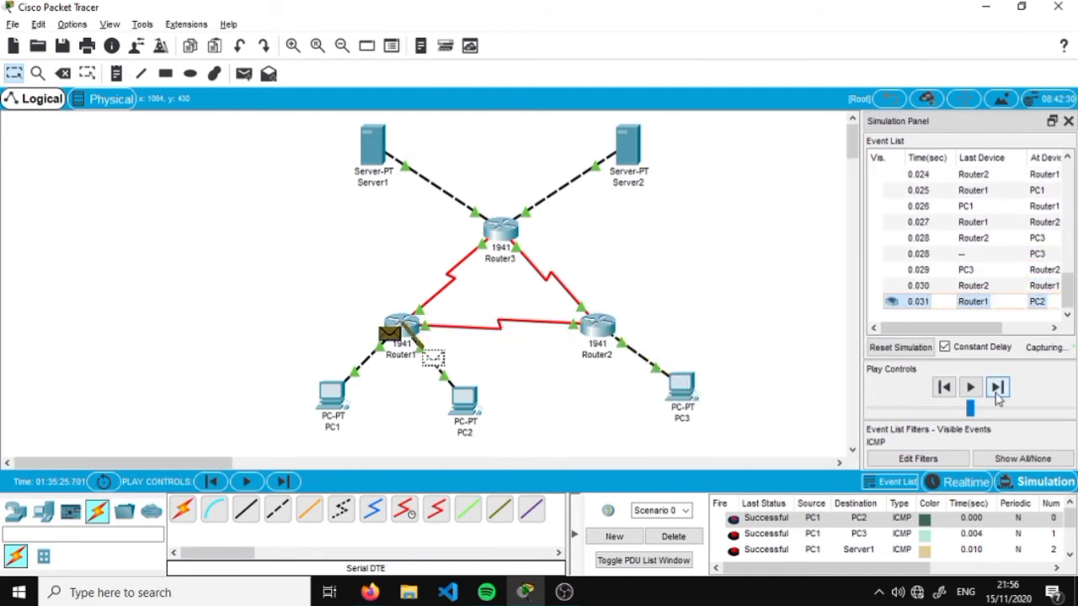
click(996, 389)
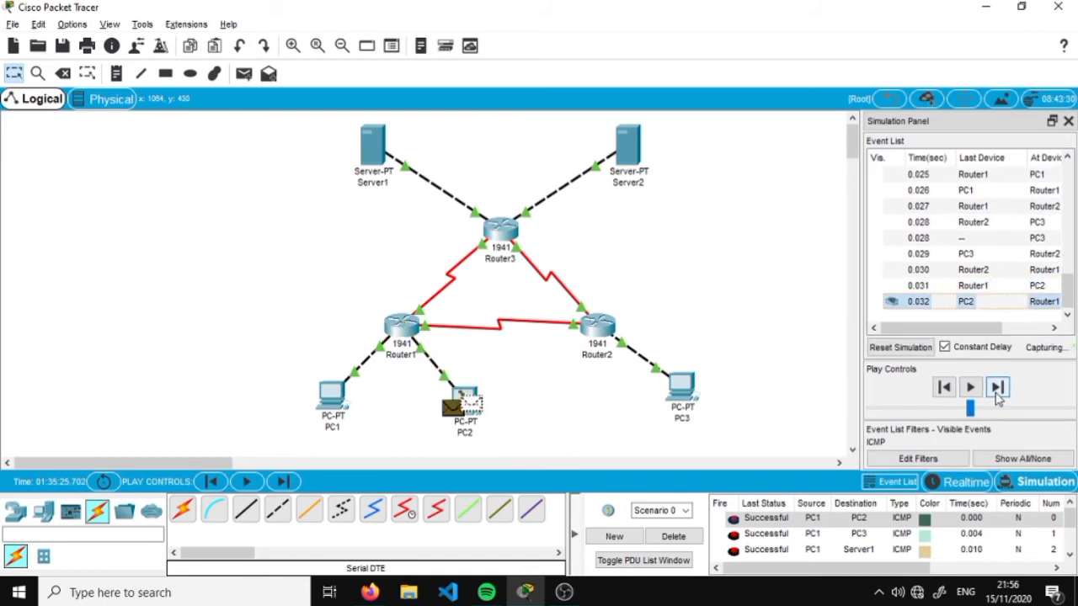
click(996, 389)
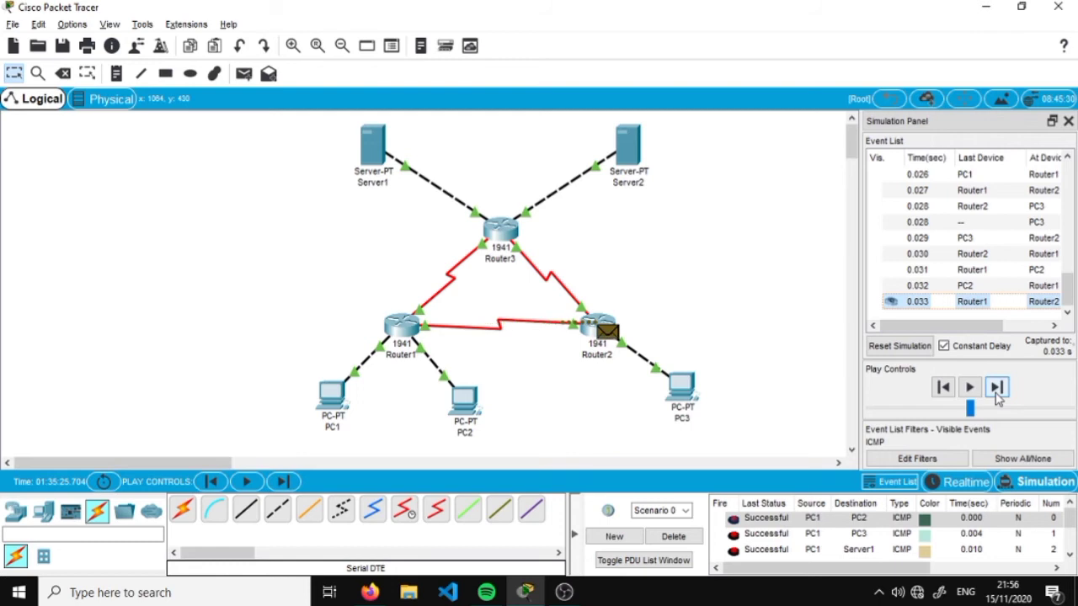
click(997, 394)
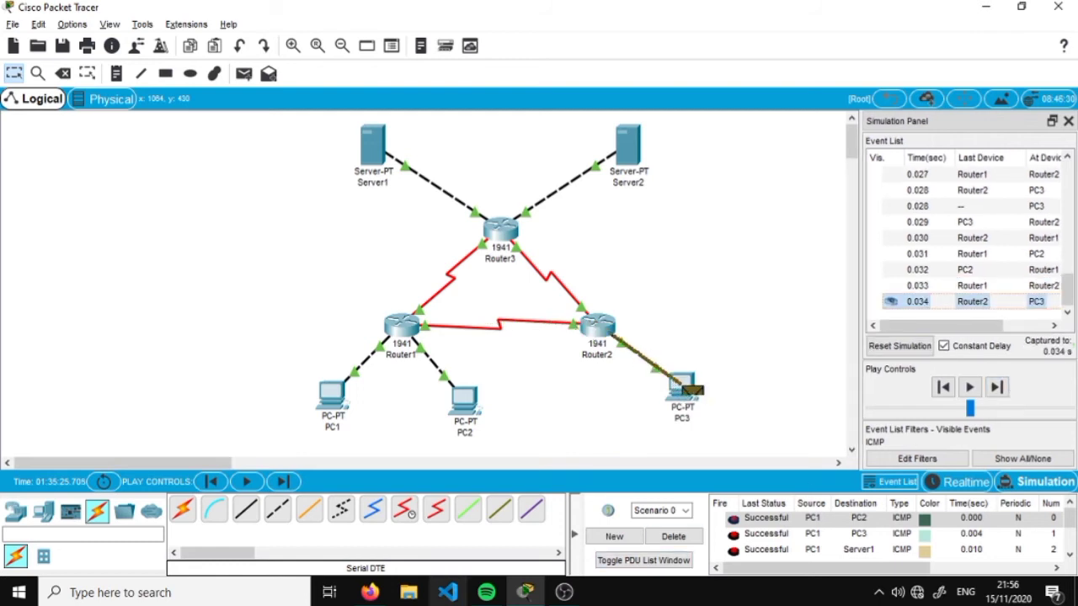
Check the browser article for the third PC 3 scenario and add a simple PDU from PC3 to Server1 in Cisco Packet Tracer
click(369, 592)
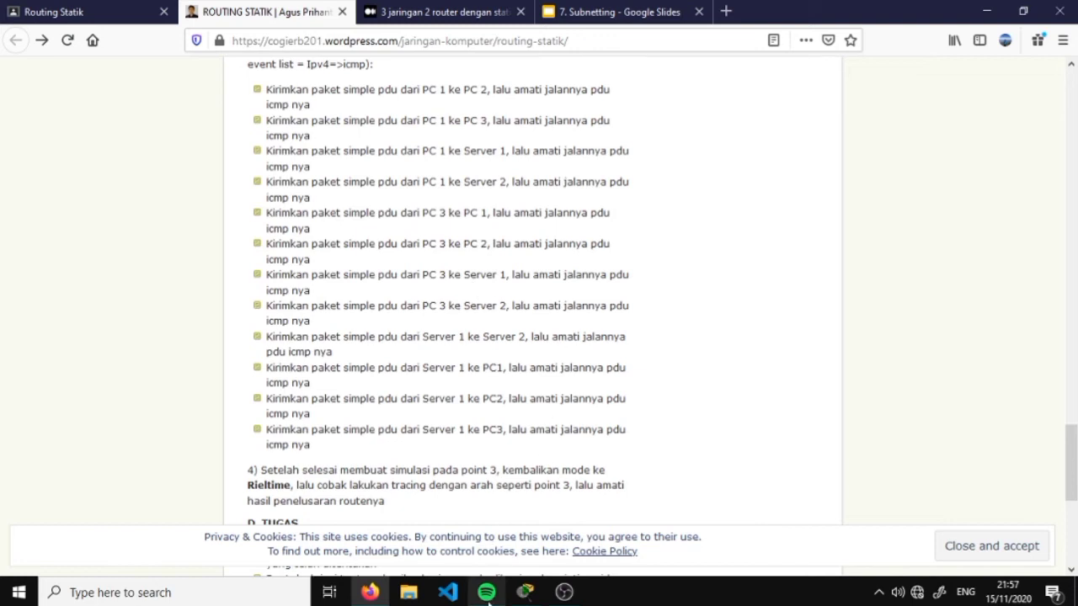
click(369, 591)
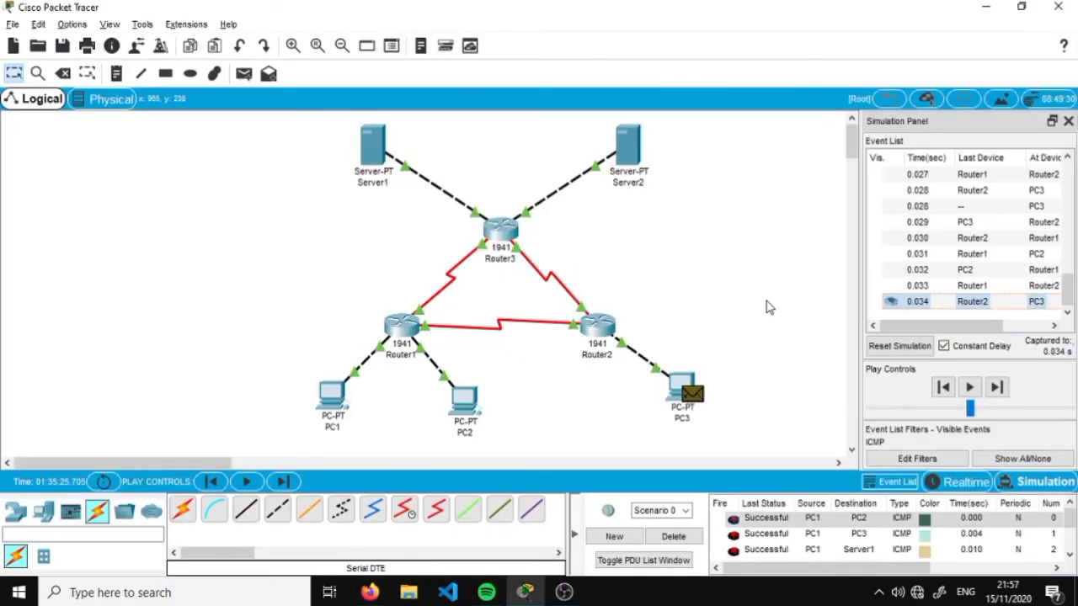
click(243, 74)
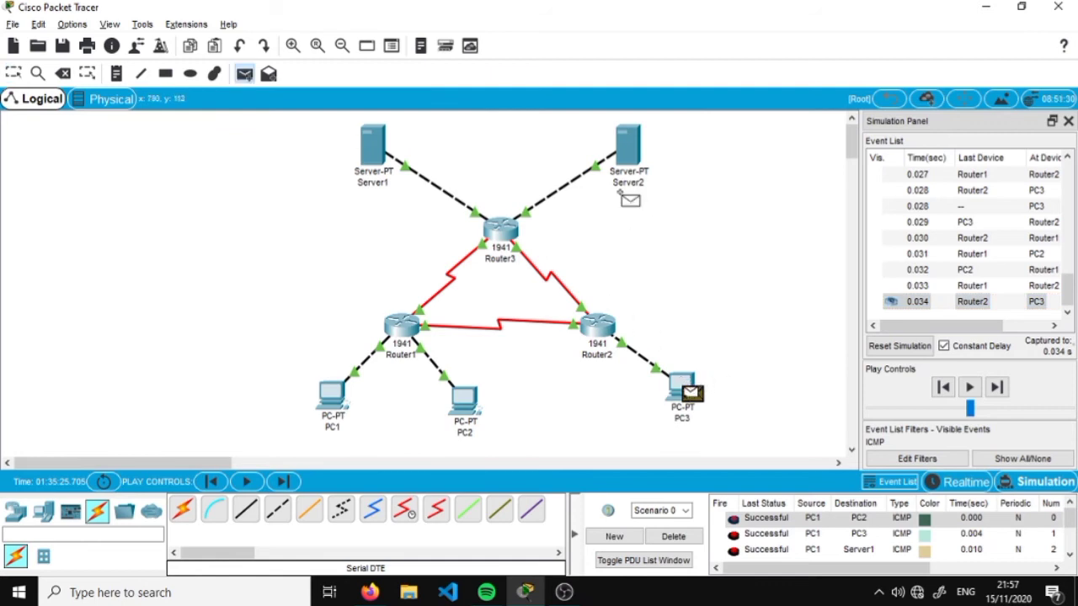
click(376, 147)
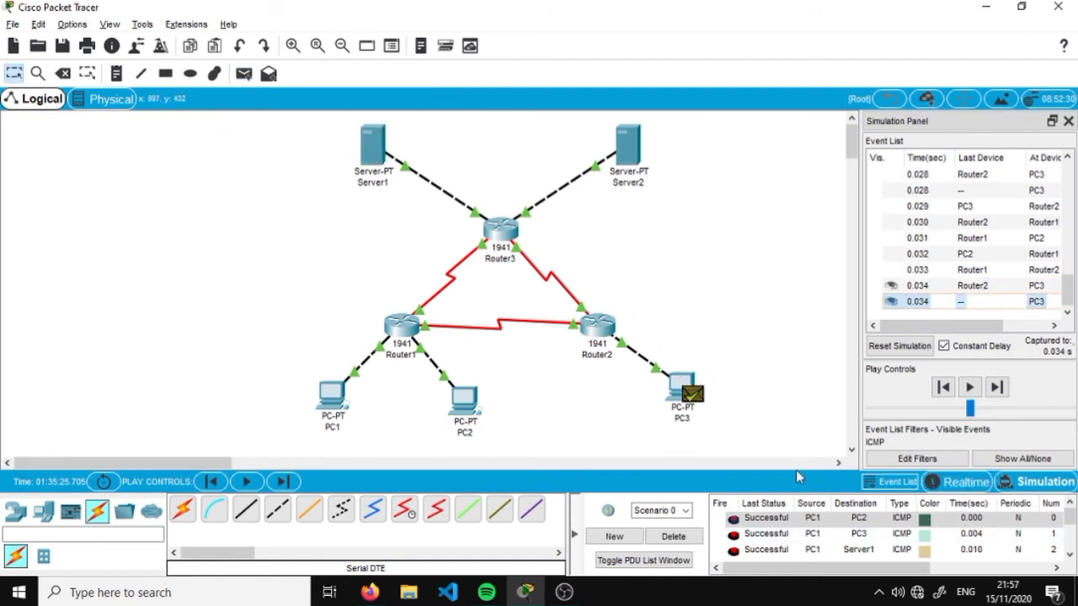
Advance the PC3 to Server1 simulation event by event until Server1's reply is back at PC3
click(997, 388)
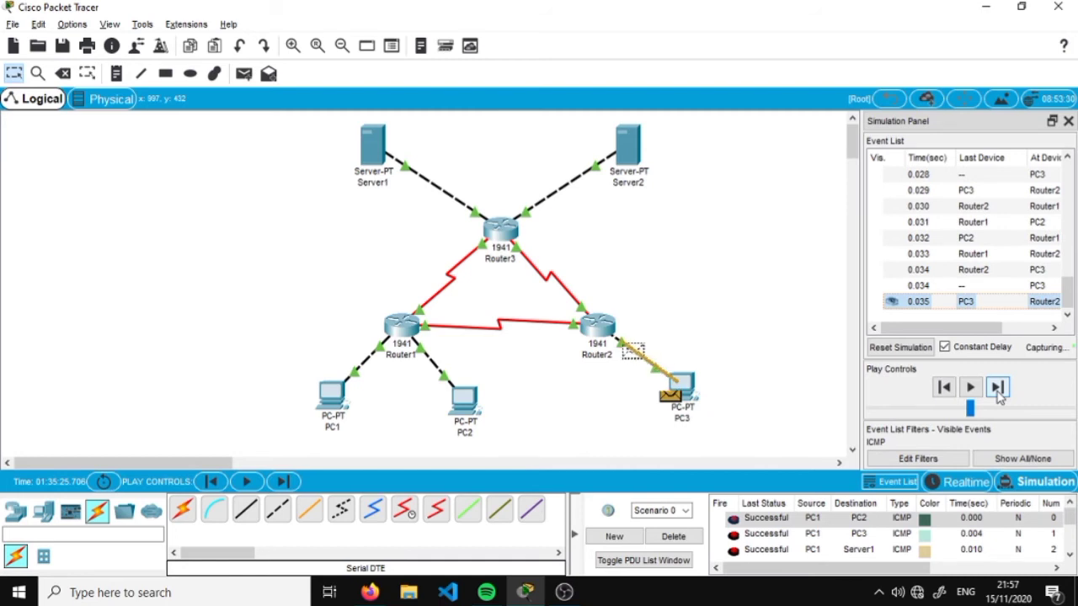
click(997, 387)
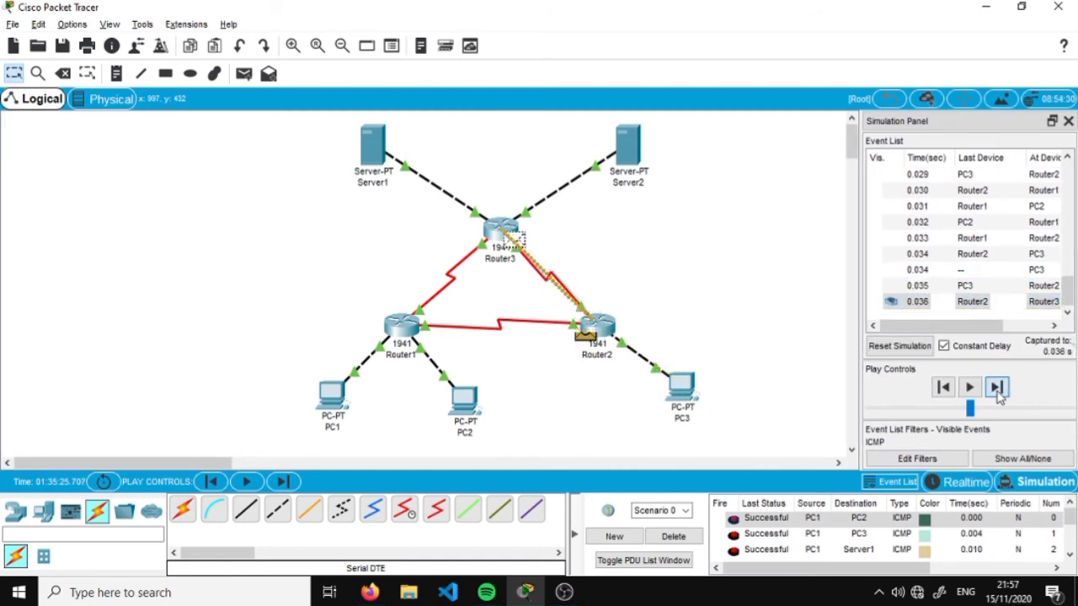
click(997, 388)
click(997, 387)
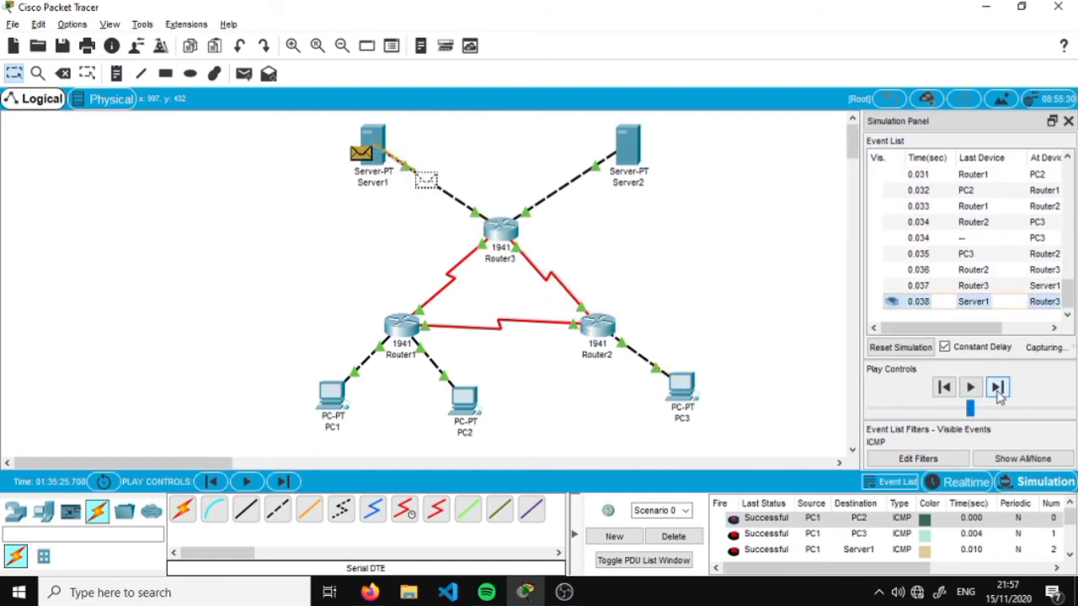
click(997, 387)
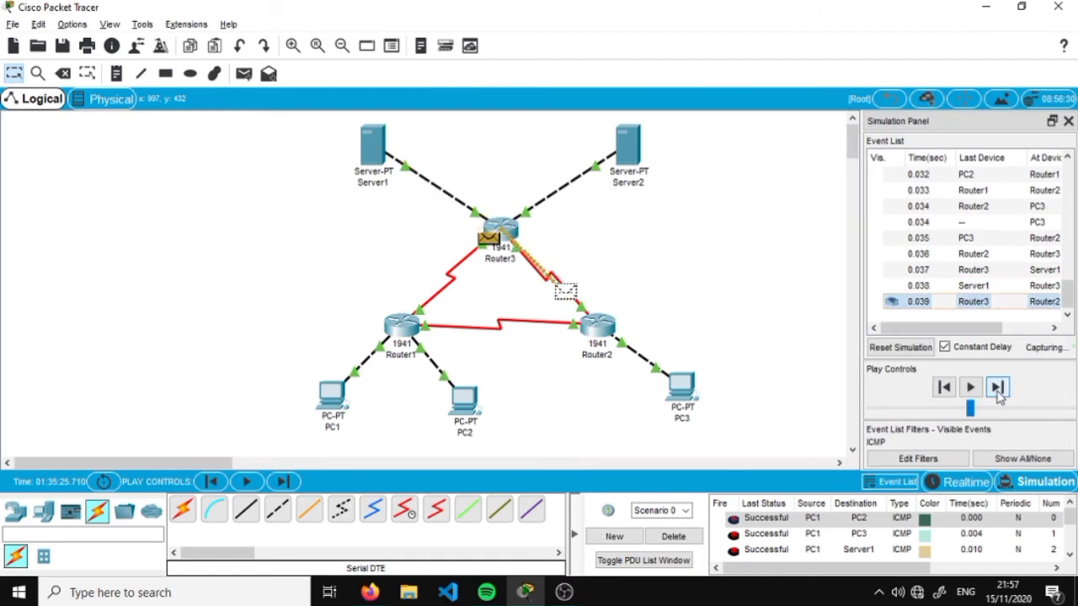
click(997, 387)
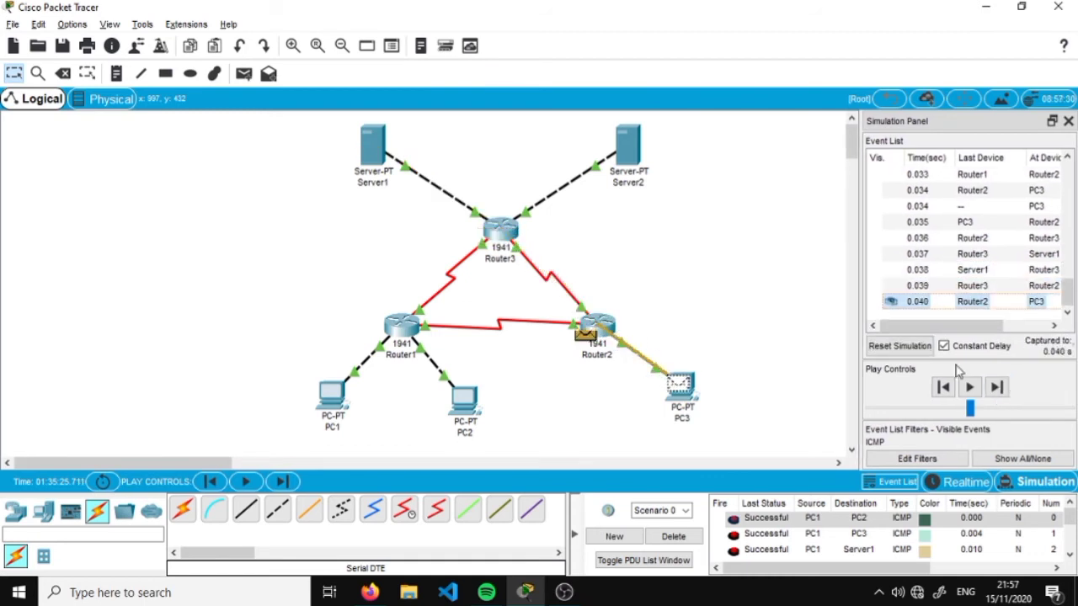
Add a simple PDU from PC3 to Server2 for the last PC 3 scenario
click(244, 74)
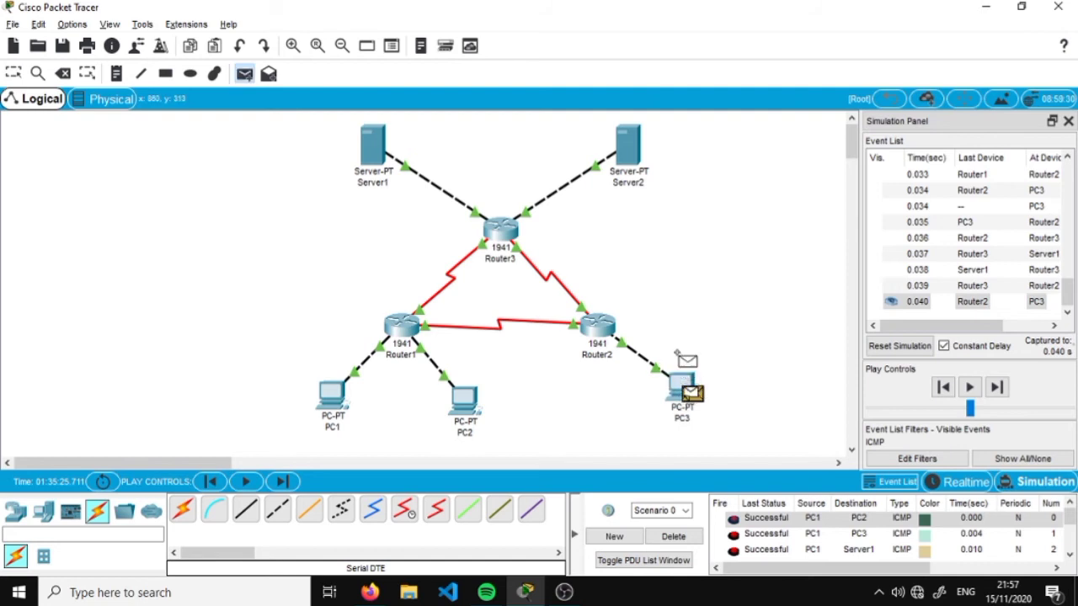
click(682, 383)
click(632, 142)
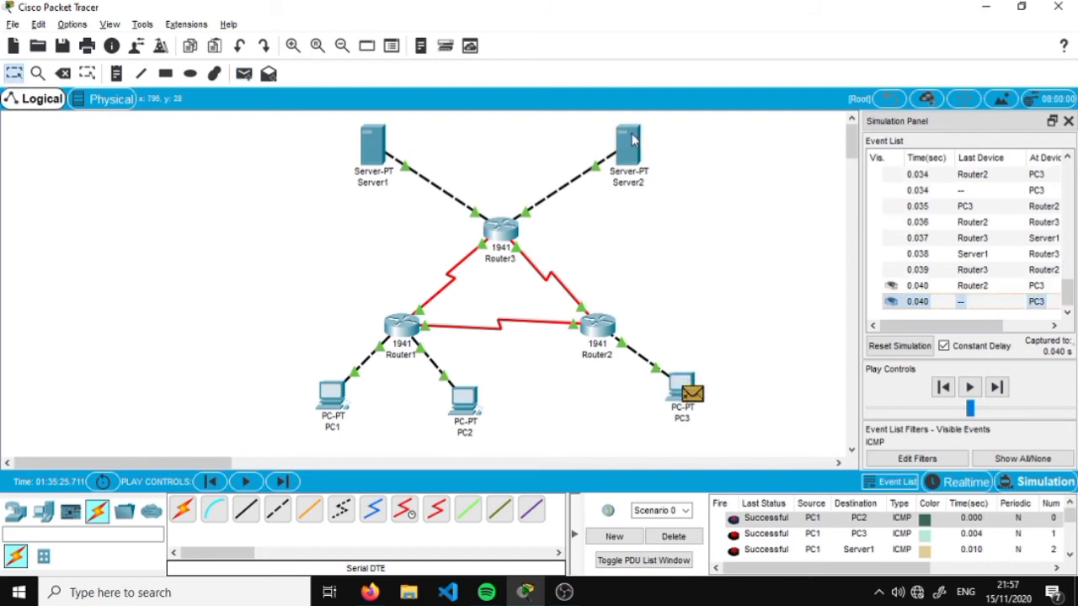
Advance the PC3 to Server2 simulation event by event until Server2's reply is back at PC3
click(996, 387)
click(996, 386)
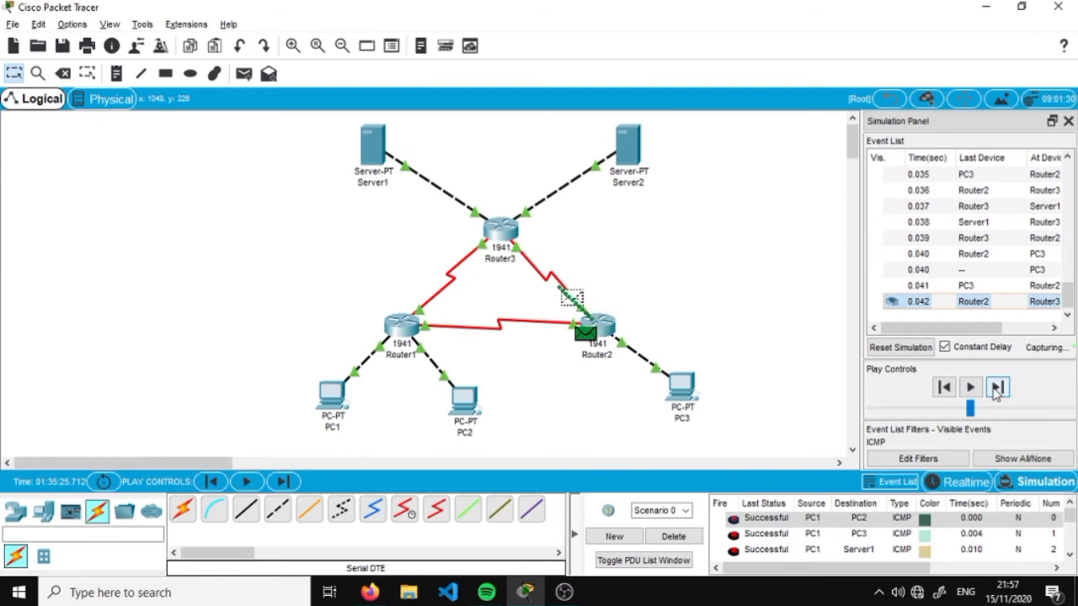
click(996, 387)
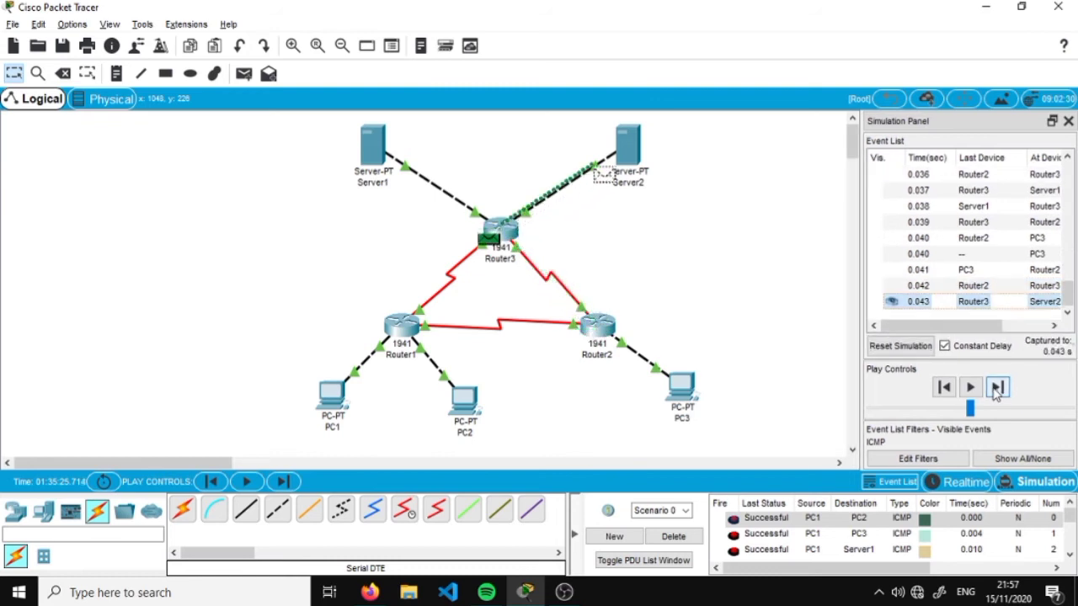
click(996, 387)
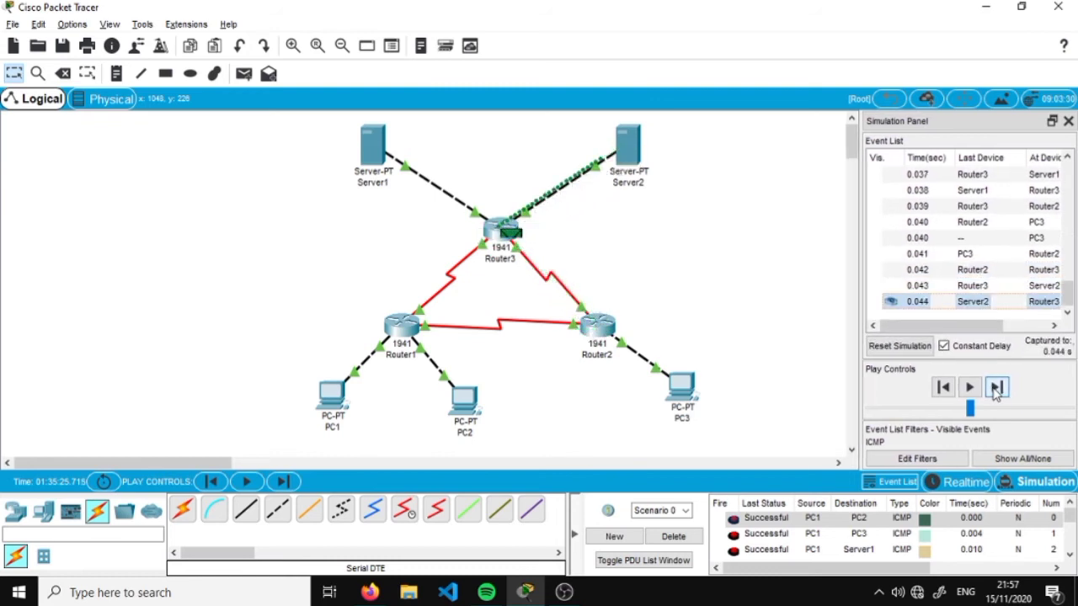
click(997, 386)
click(996, 386)
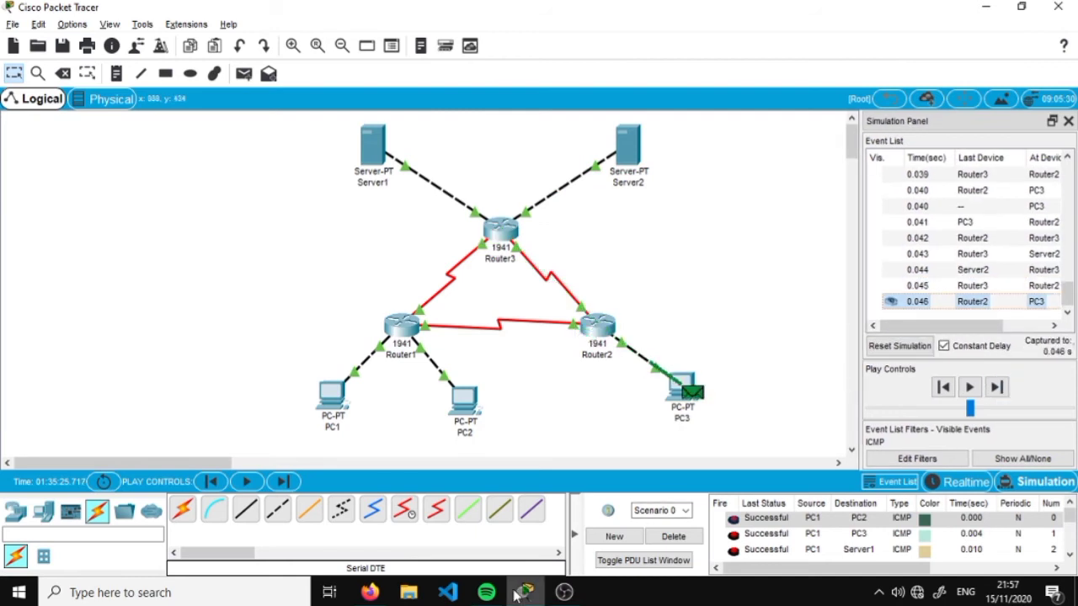
Consult the browser article's first Server 1 scenario and add a simple PDU from Server1 to Server2 in Cisco Packet Tracer
click(372, 593)
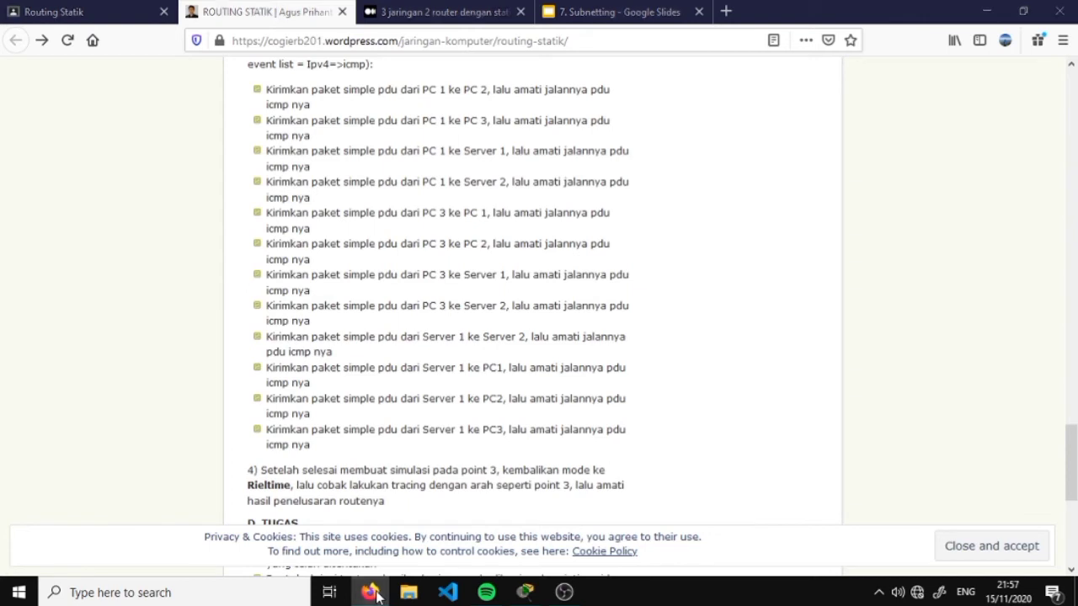
click(372, 592)
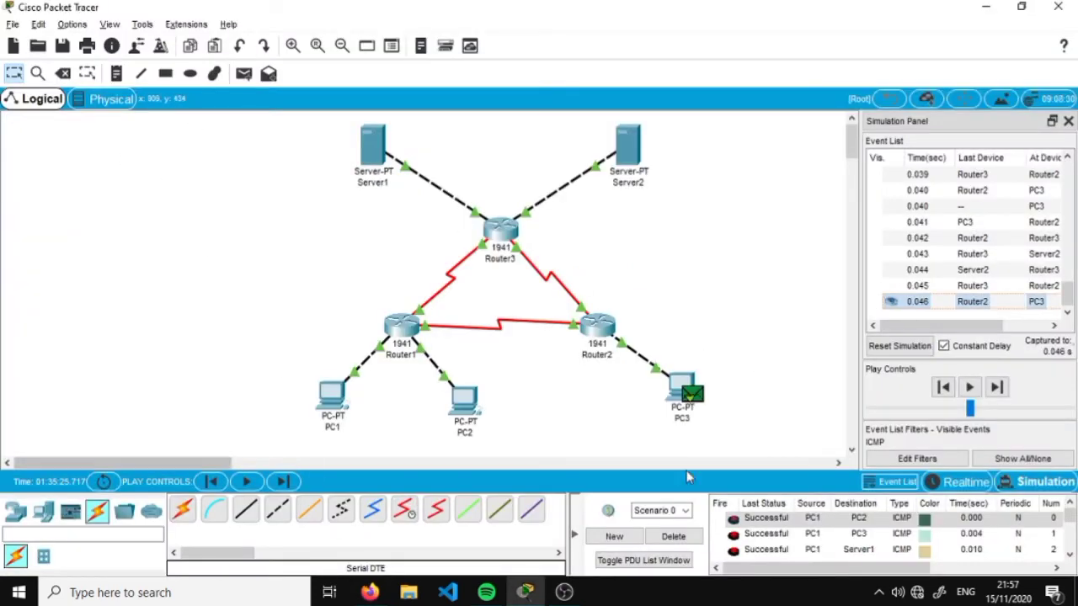
click(244, 75)
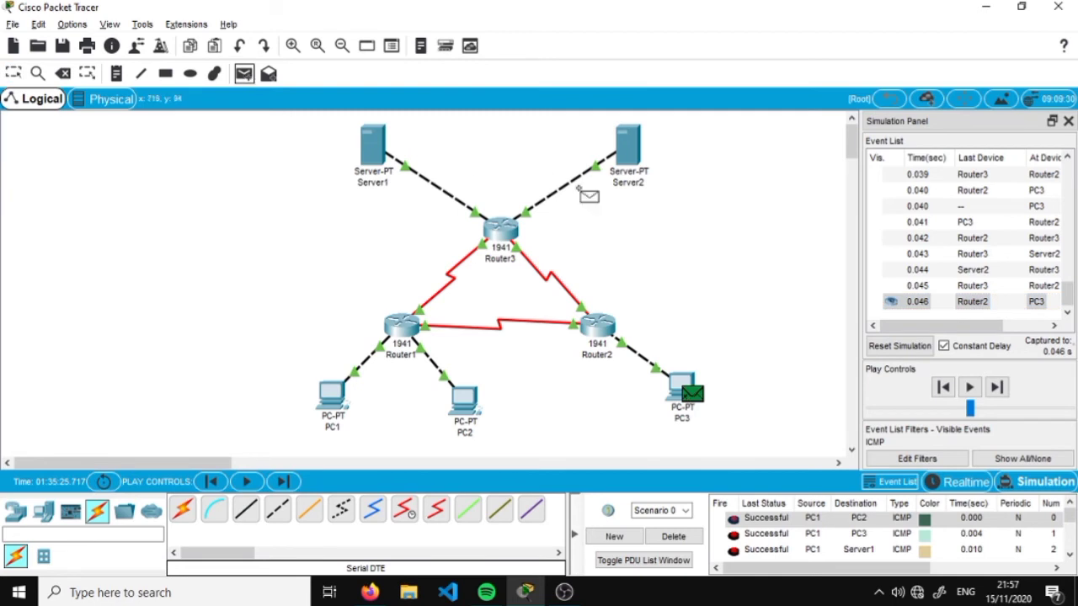
click(373, 151)
click(627, 149)
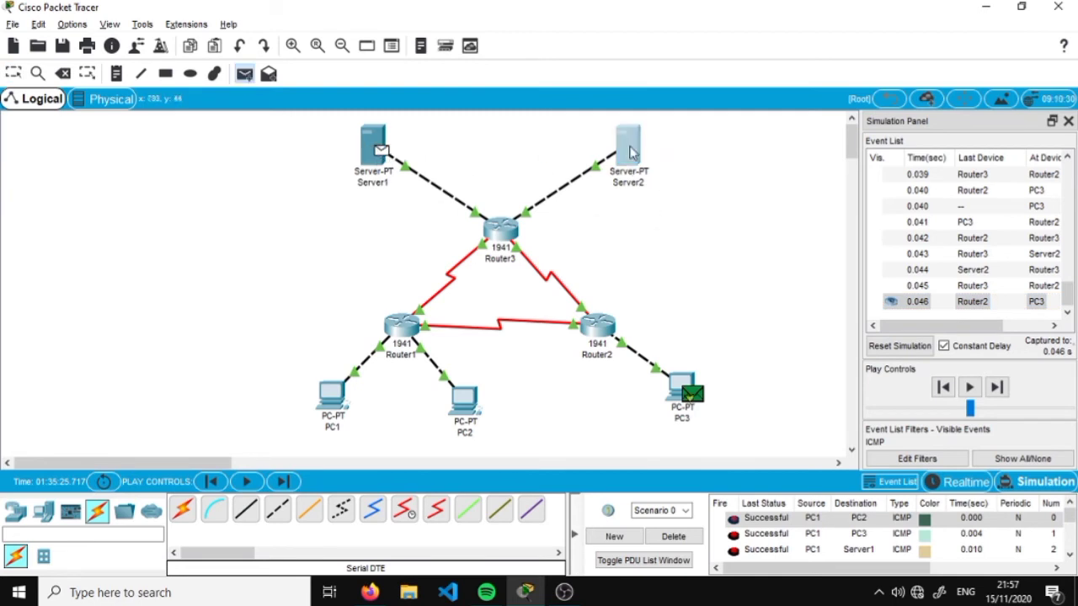
Advance the Server1 to Server2 simulation event by event until Server2's reply is back at Server1
click(1003, 396)
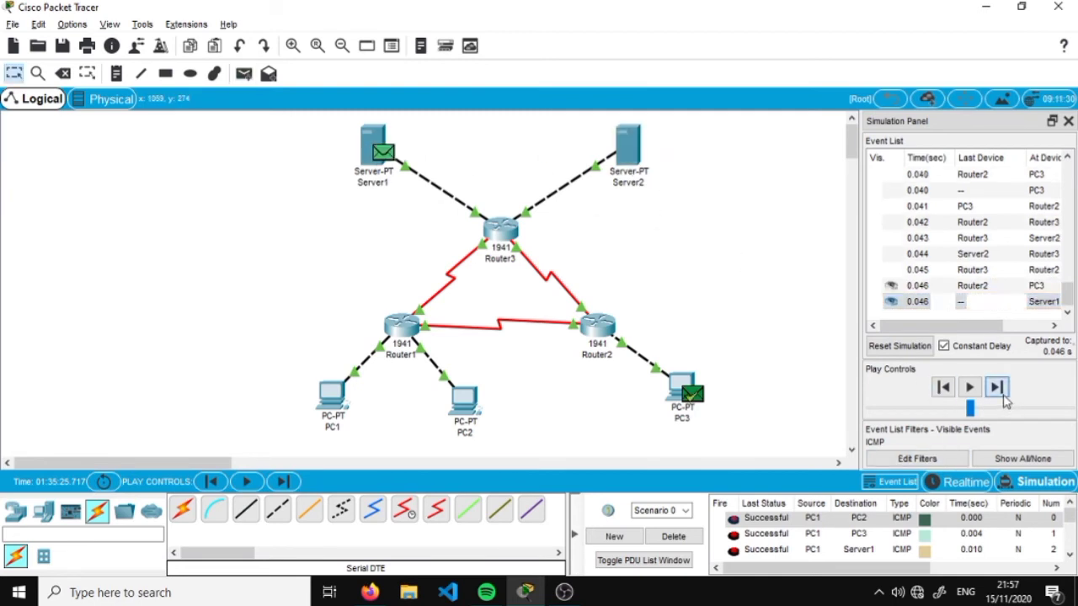
click(1003, 395)
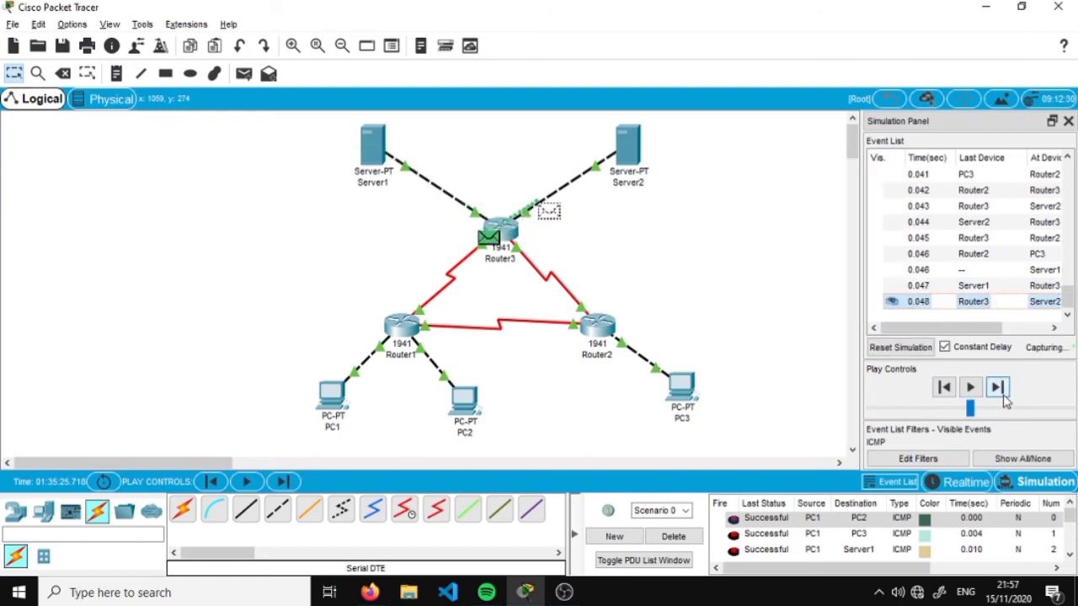
click(996, 387)
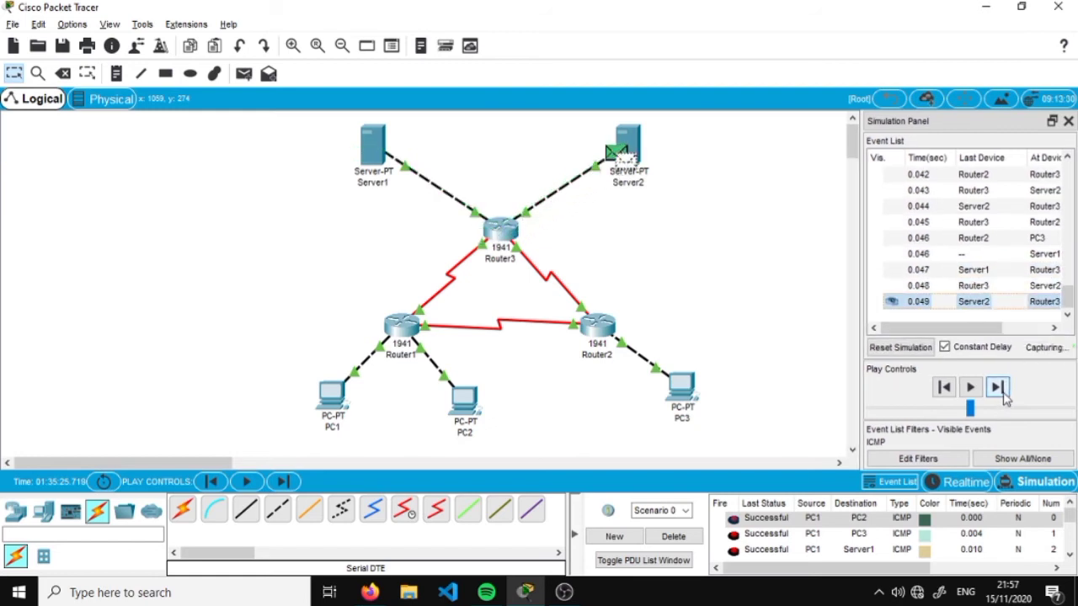
click(996, 388)
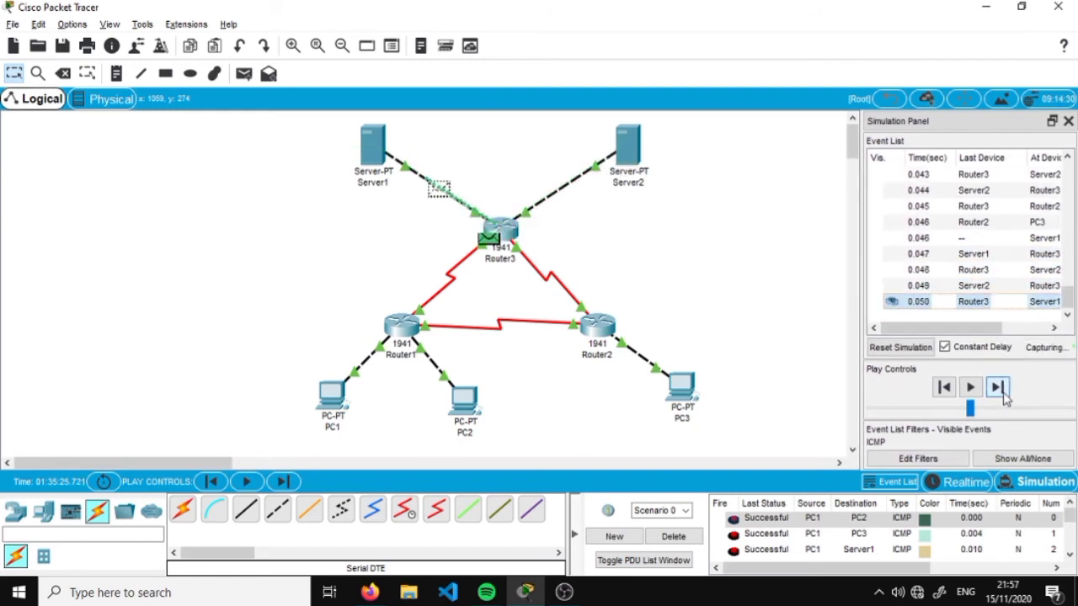
Consult the browser article's next Server 1 scenario and add a simple PDU from Server1 to PC1 in Cisco Packet Tracer
click(981, 6)
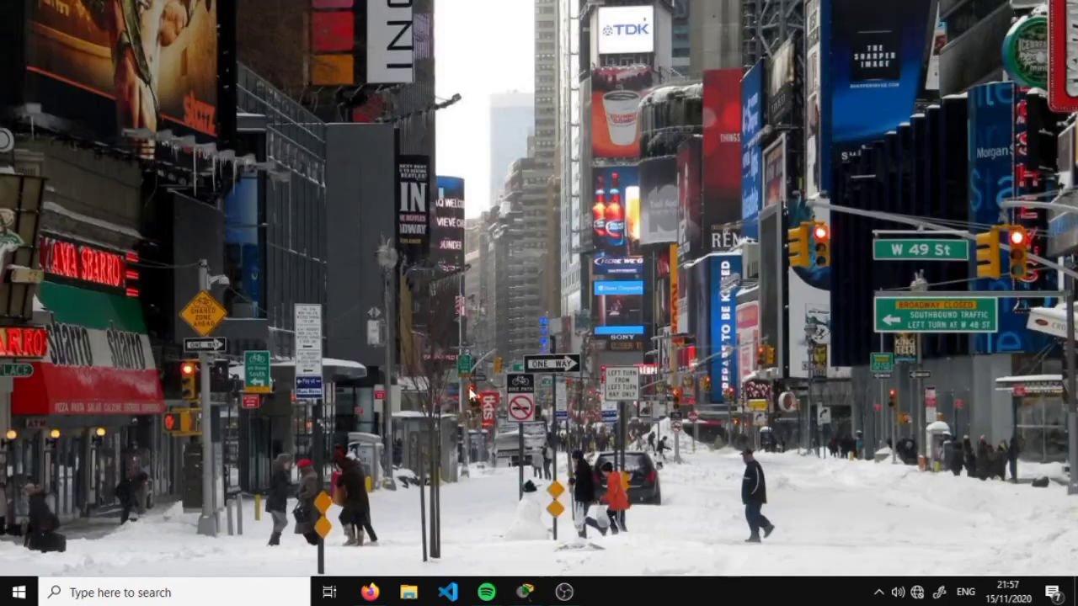
click(369, 593)
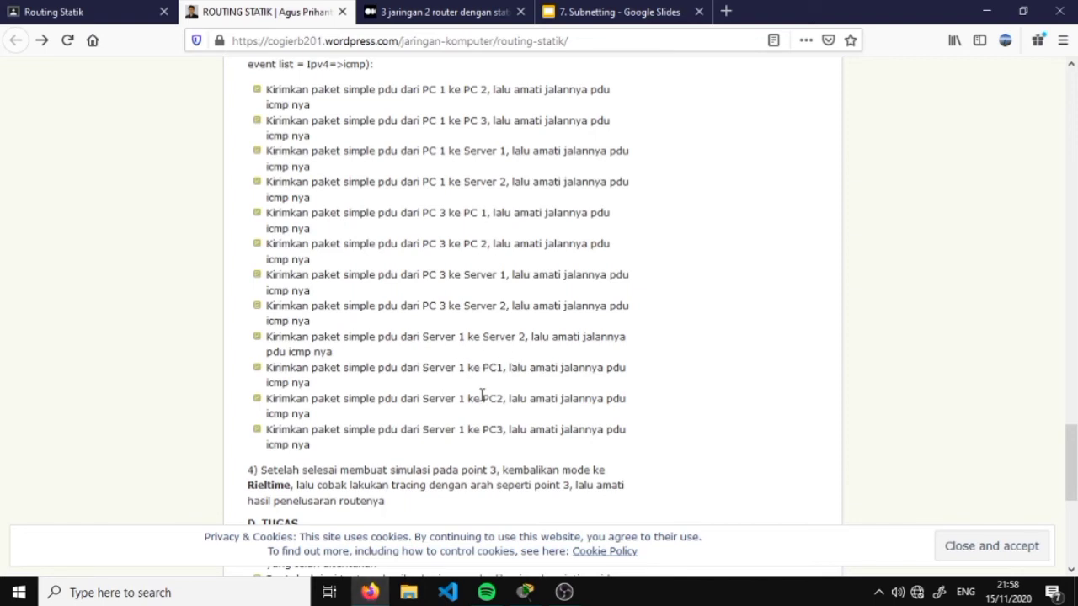
click(524, 593)
click(244, 74)
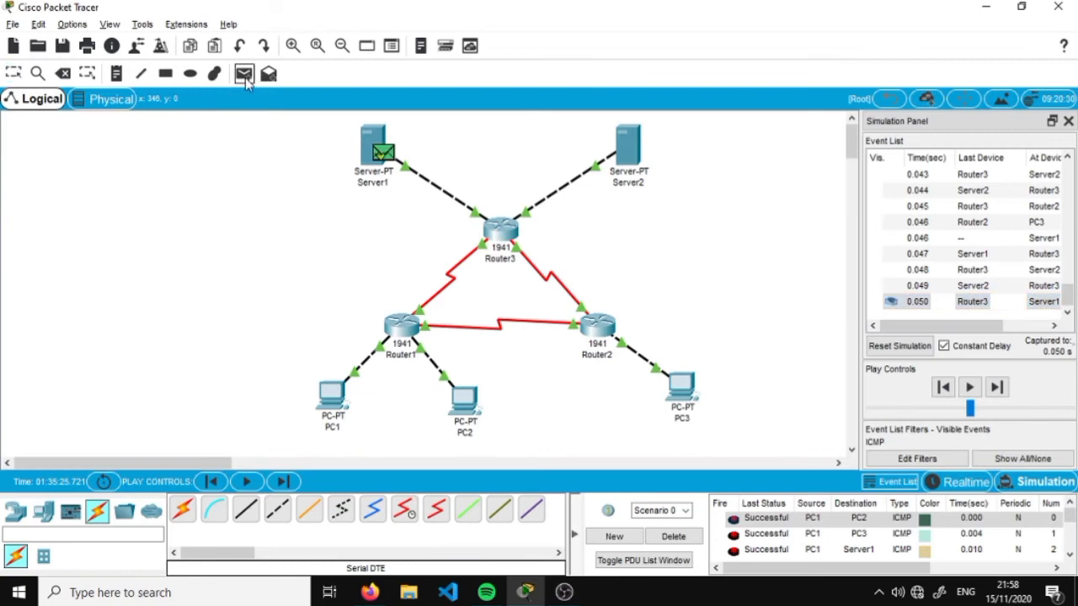
click(372, 138)
click(329, 400)
Advance the Server1 to PC1 simulation event by event until PC1's reply is back at Server1
click(996, 387)
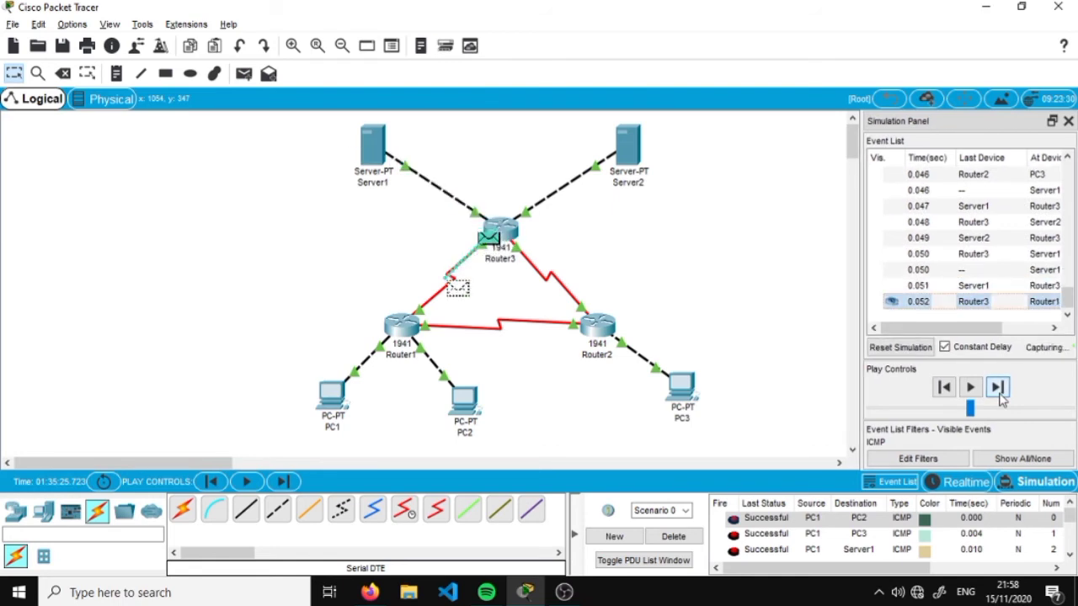
click(997, 387)
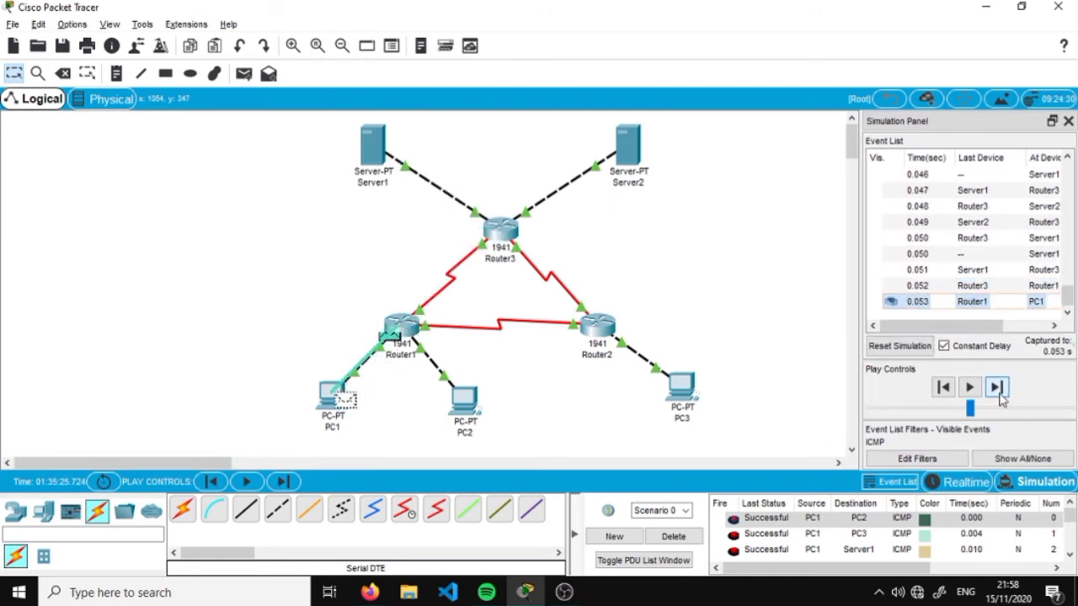
click(997, 387)
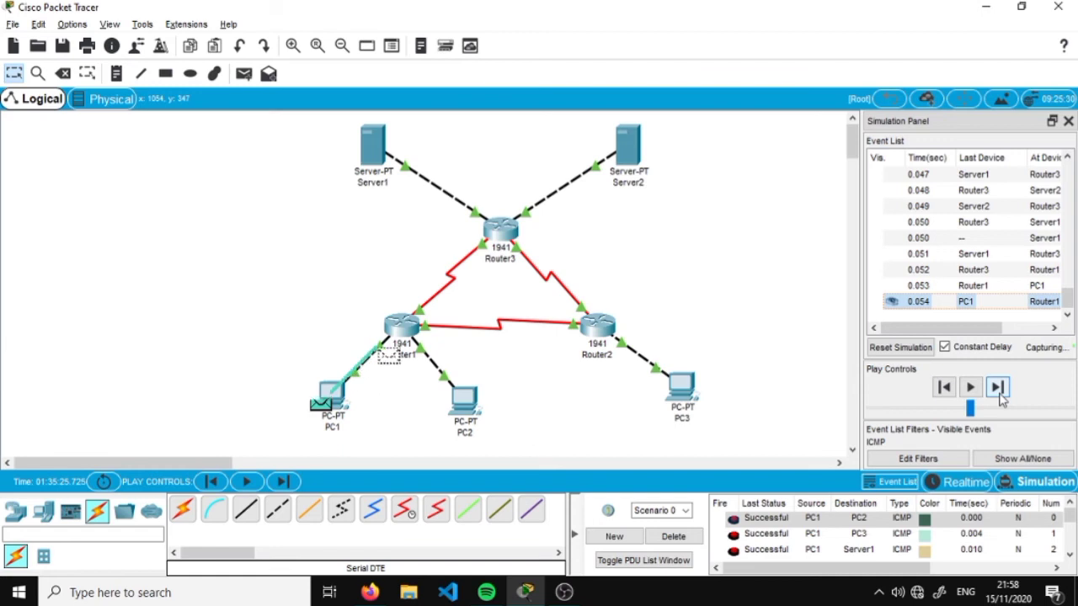
click(996, 388)
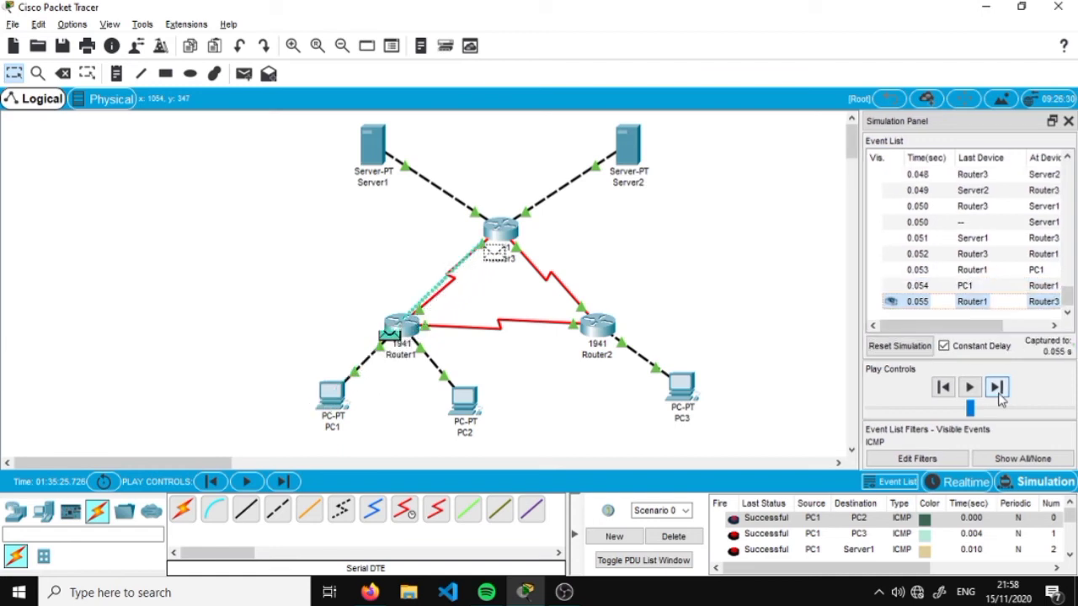
click(997, 387)
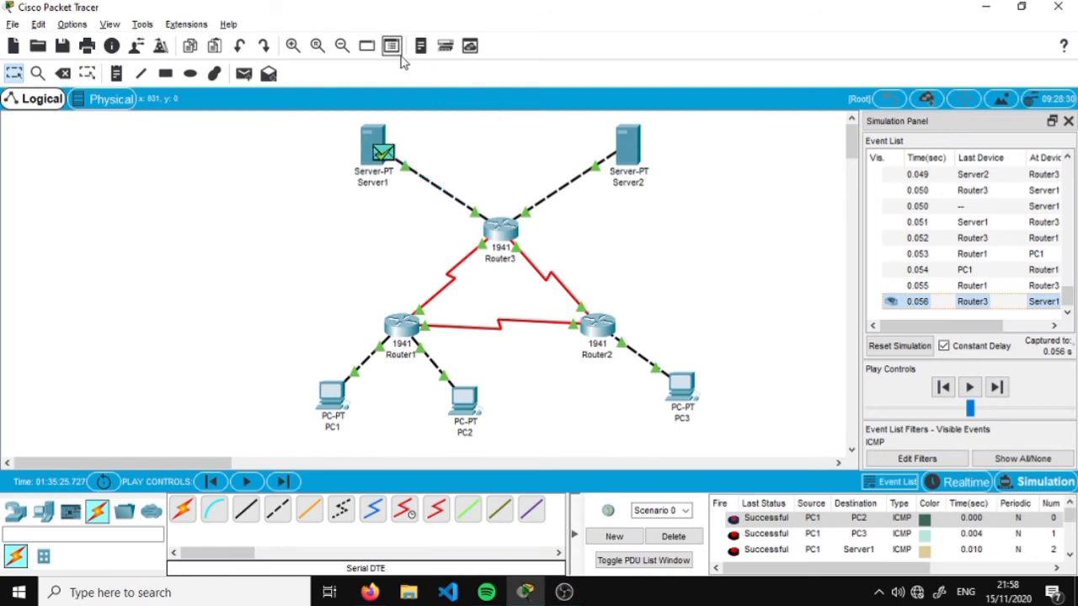
Add a simple PDU from Server1 to PC2 and advance the simulation until the packet is at Router3
click(243, 74)
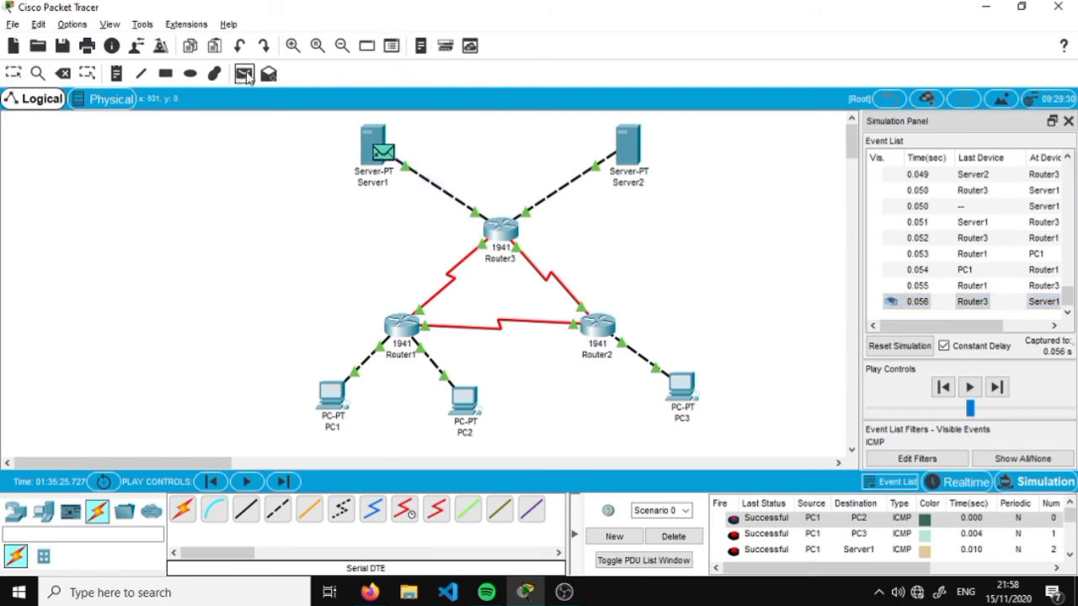
click(383, 152)
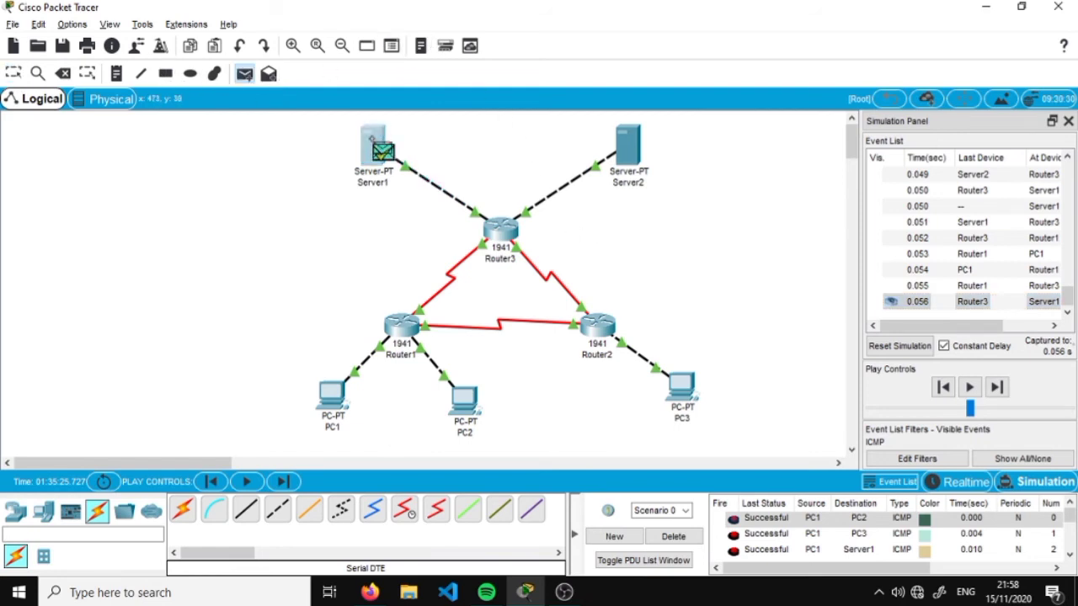
click(473, 407)
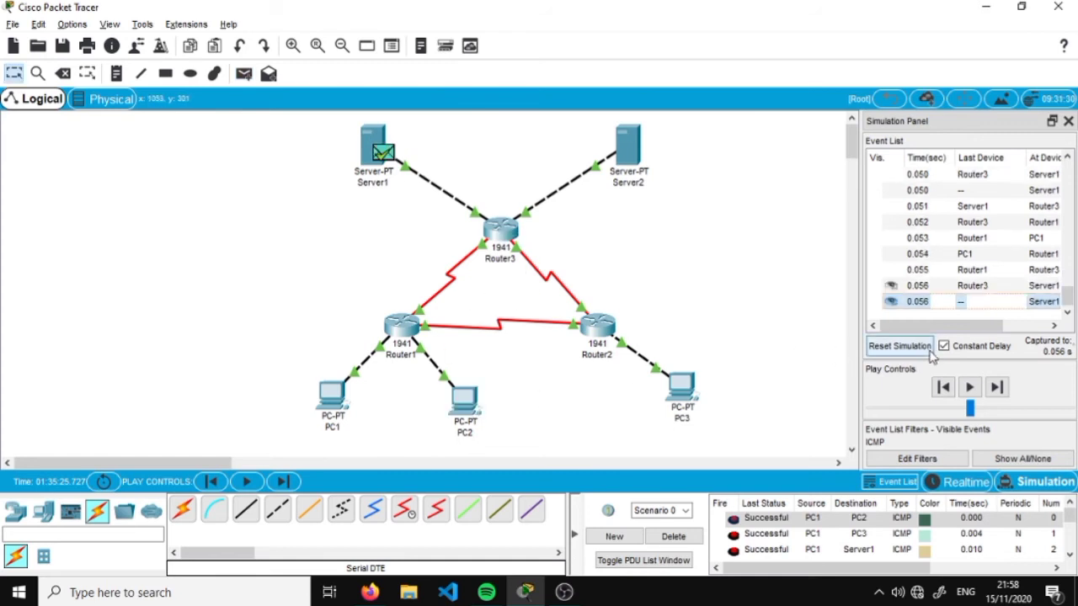
click(998, 387)
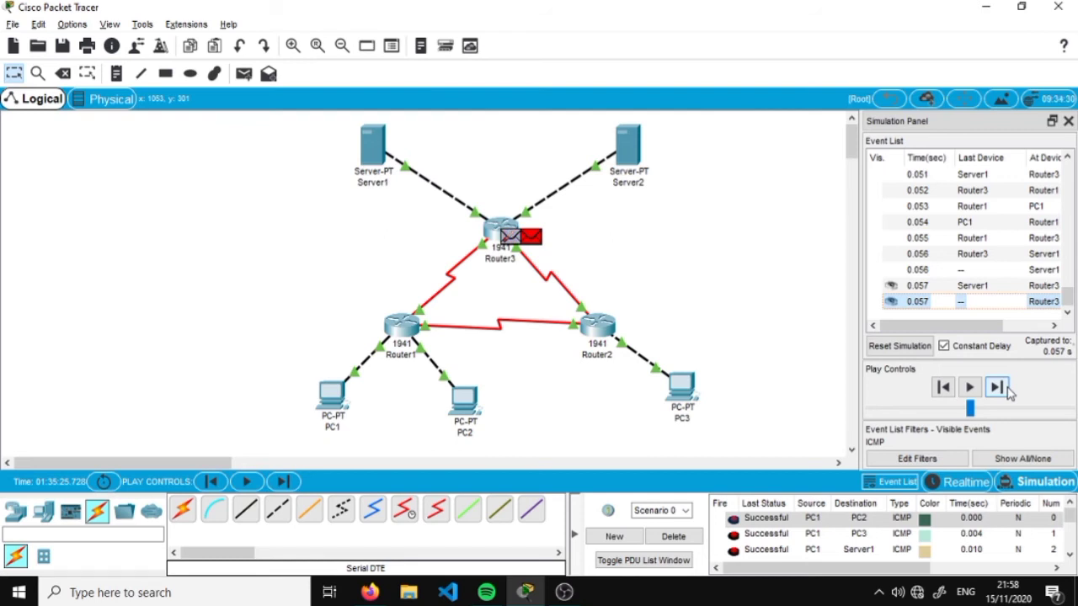
Inspect the PDU information of the Server1 to PC2 packet at Router3
click(384, 156)
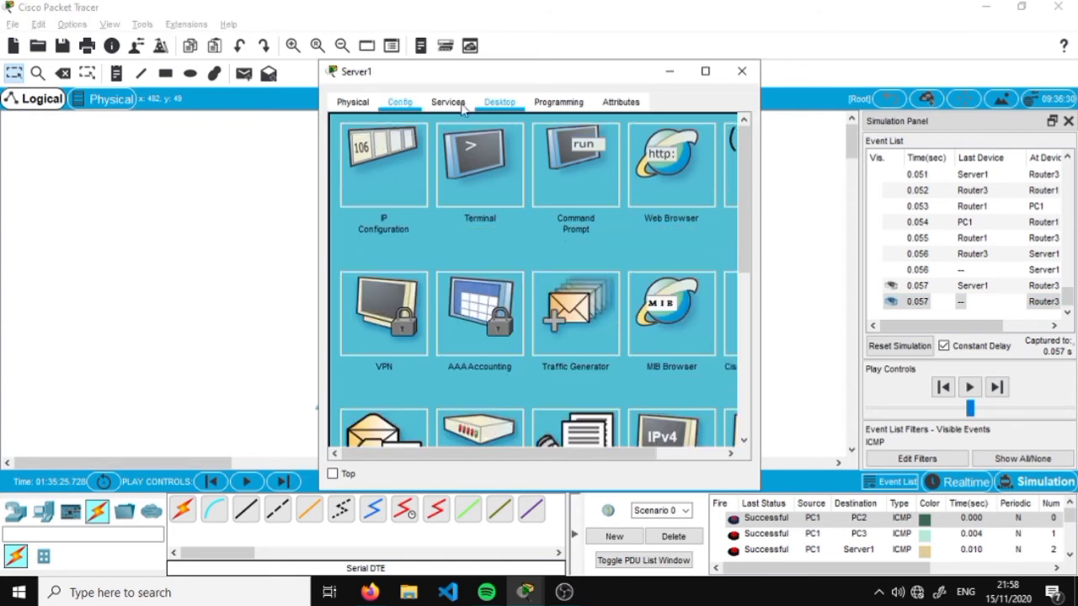
click(742, 72)
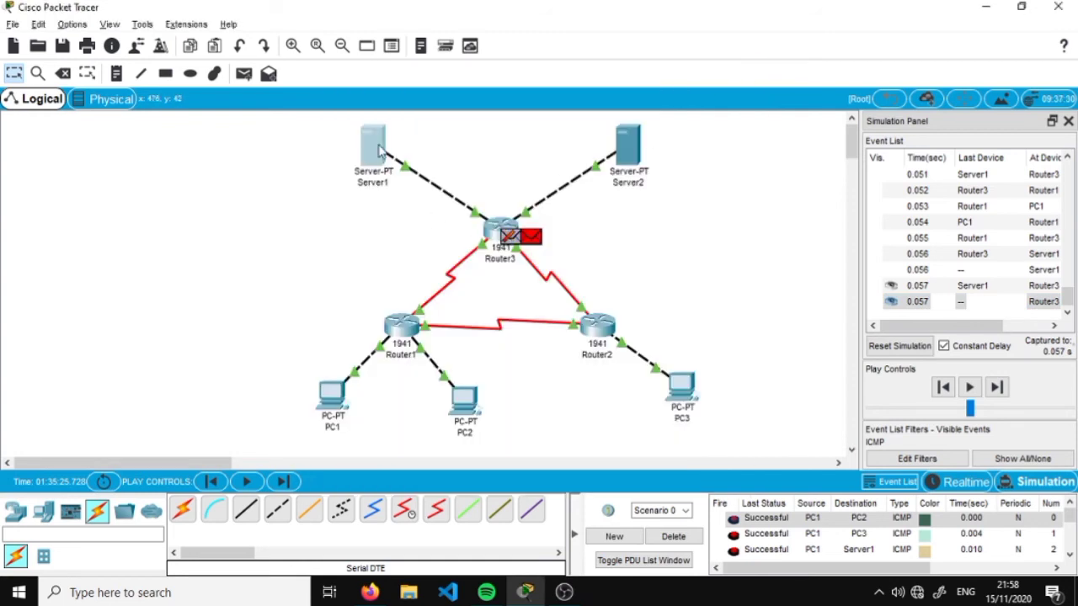
click(386, 150)
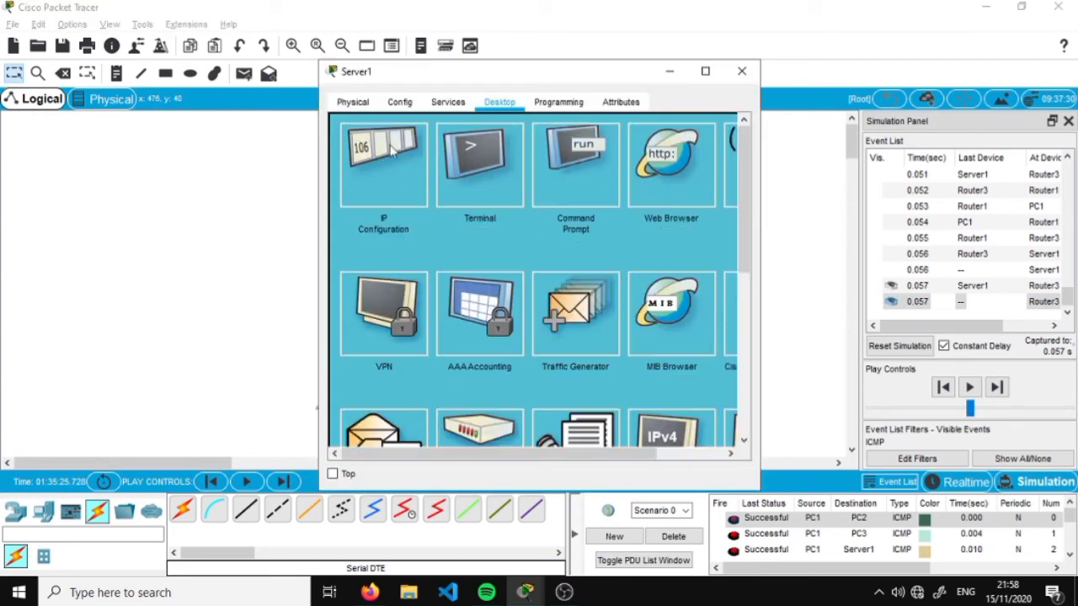
click(742, 72)
click(509, 238)
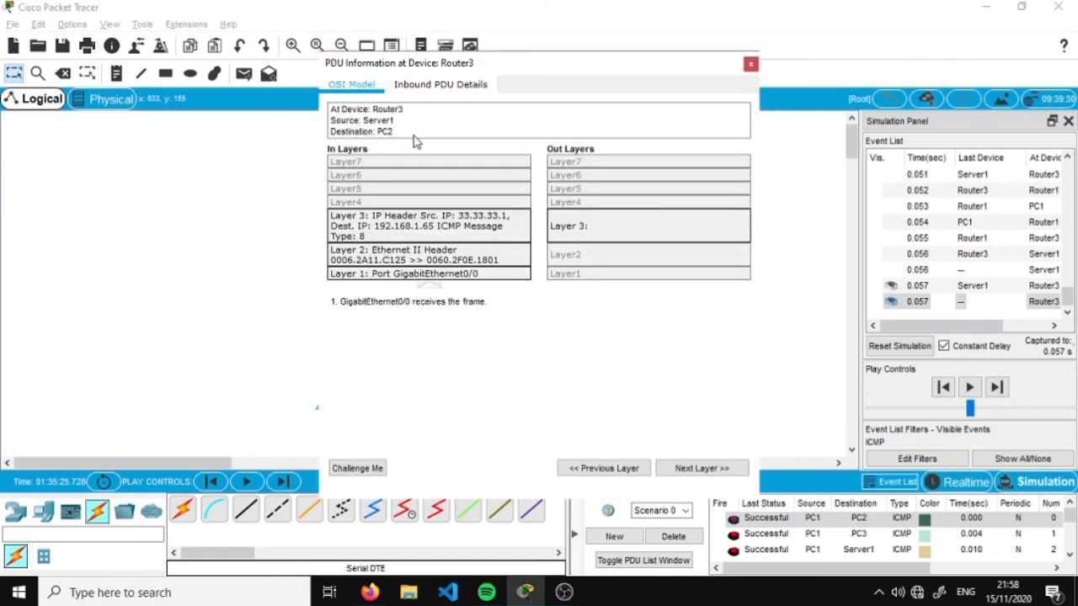
click(750, 64)
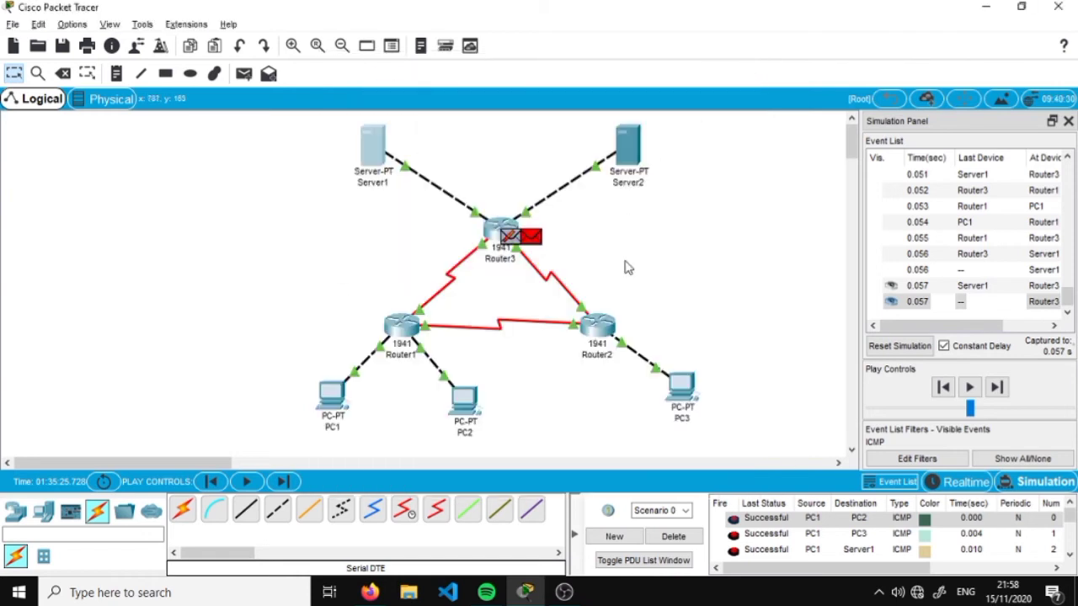
Delete the current PDU scenario and add a static route on Router3 to network 192.168.1.64, mask 255.255.255.192, next hop 13.13.13.1
click(674, 537)
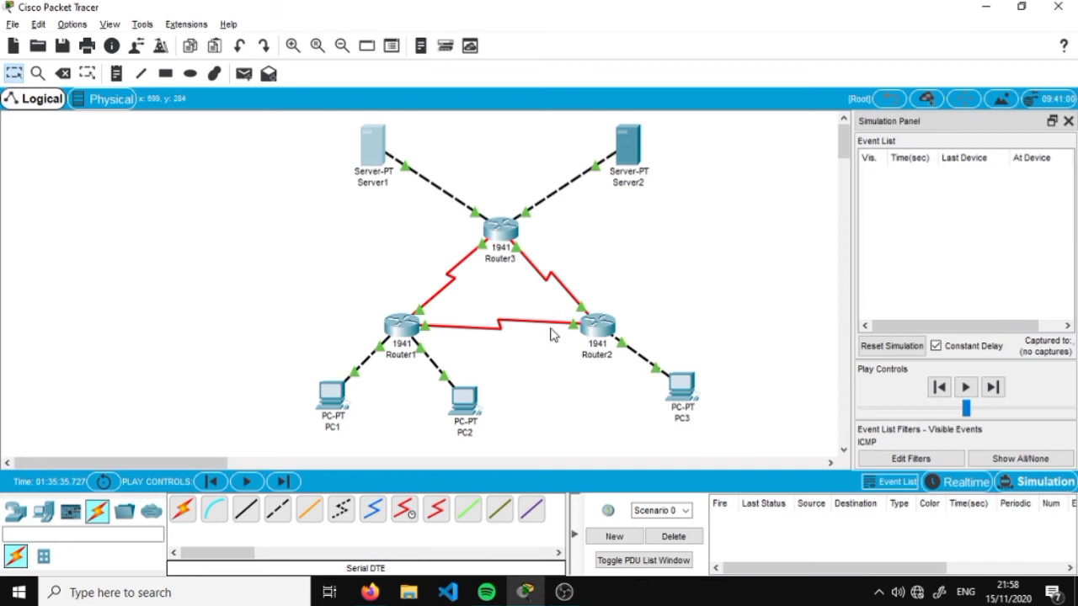
click(504, 237)
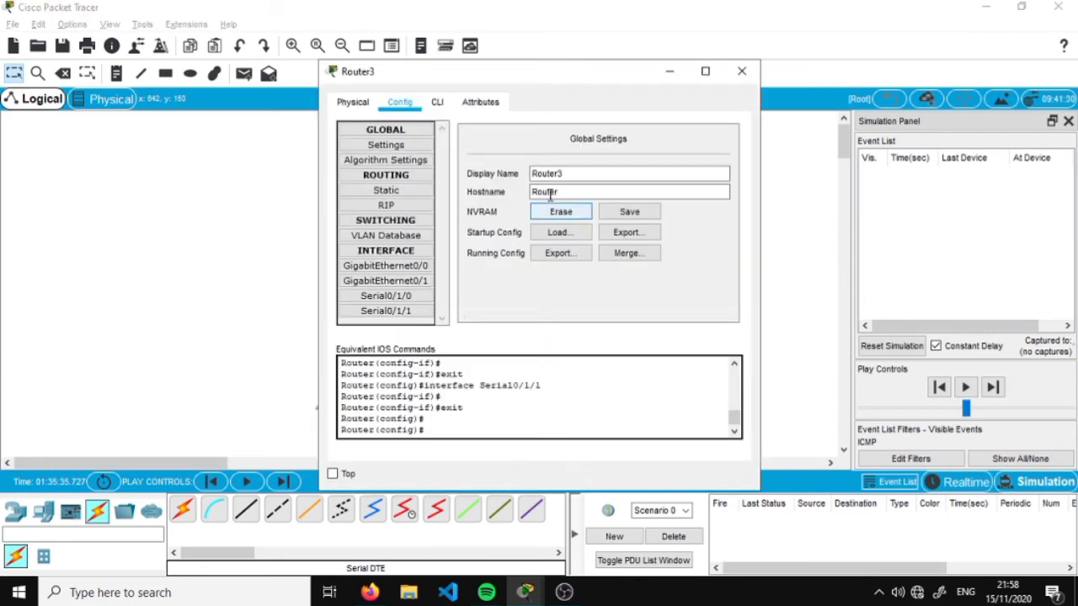
click(386, 191)
click(614, 157)
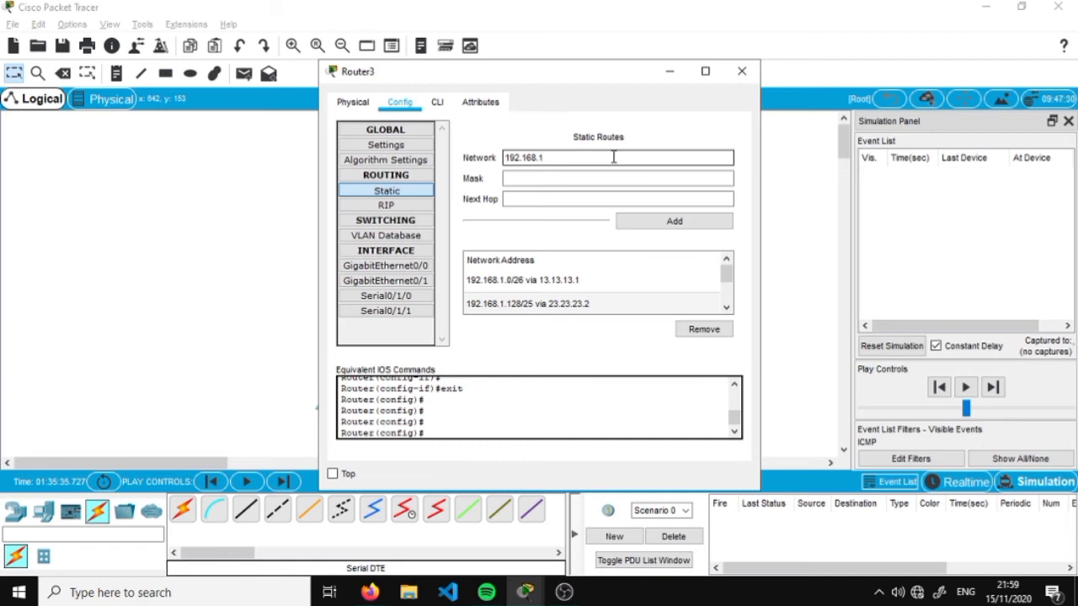
key(Tab)
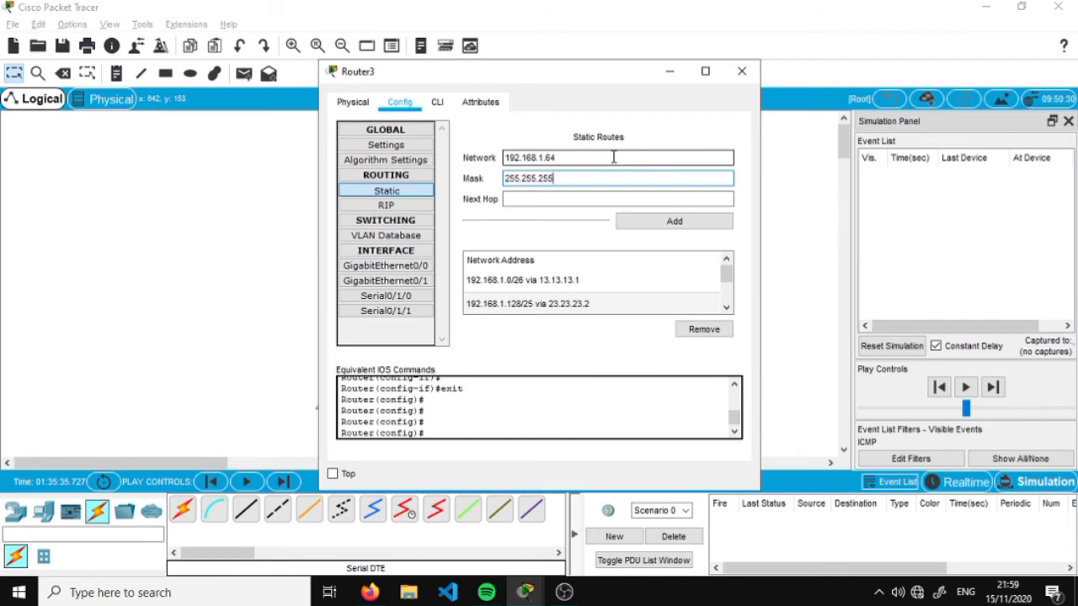
key(Tab)
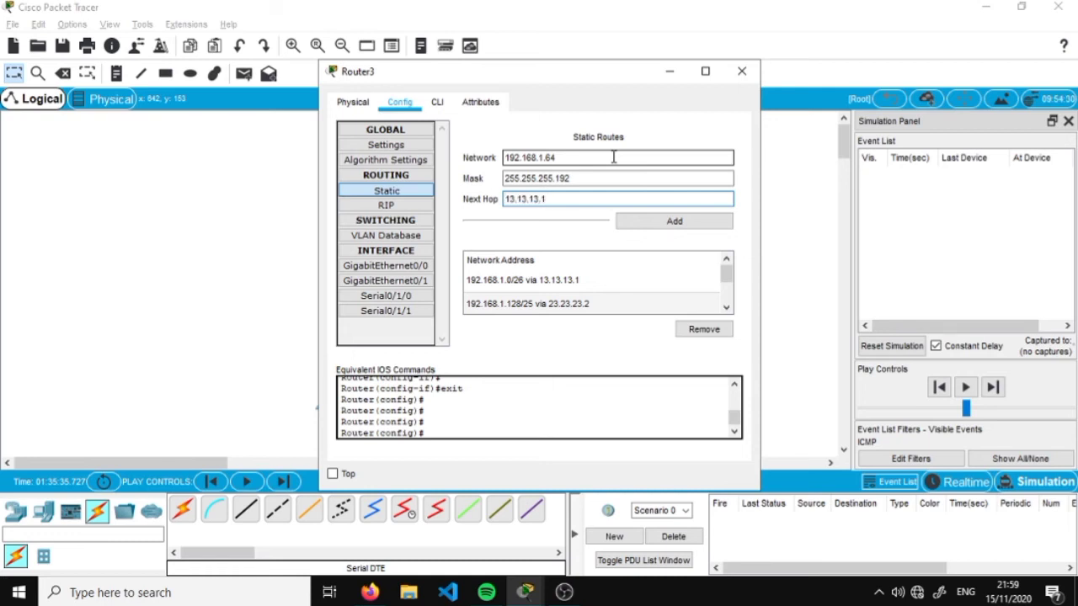
click(679, 220)
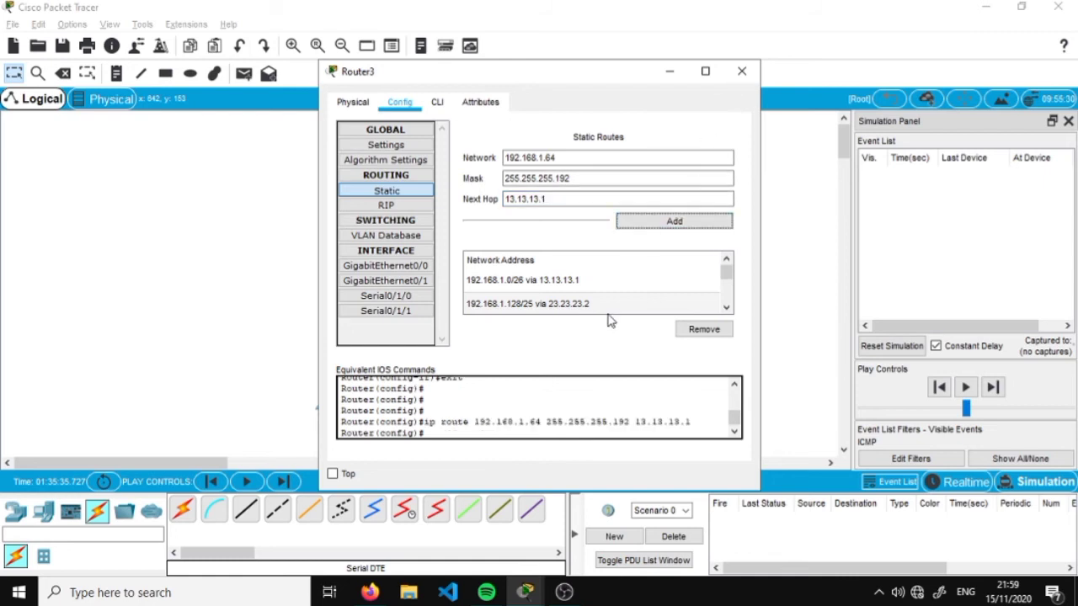
drag(726, 302, 731, 325)
click(742, 70)
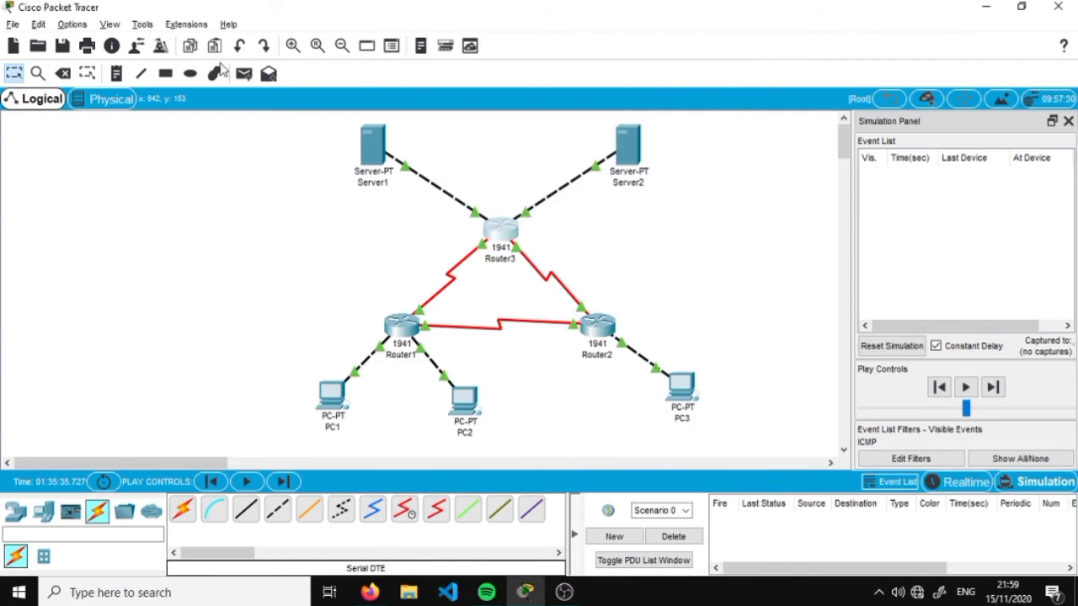
Add a simple PDU from Server1 to PC2 again in the cleared scenario
click(244, 73)
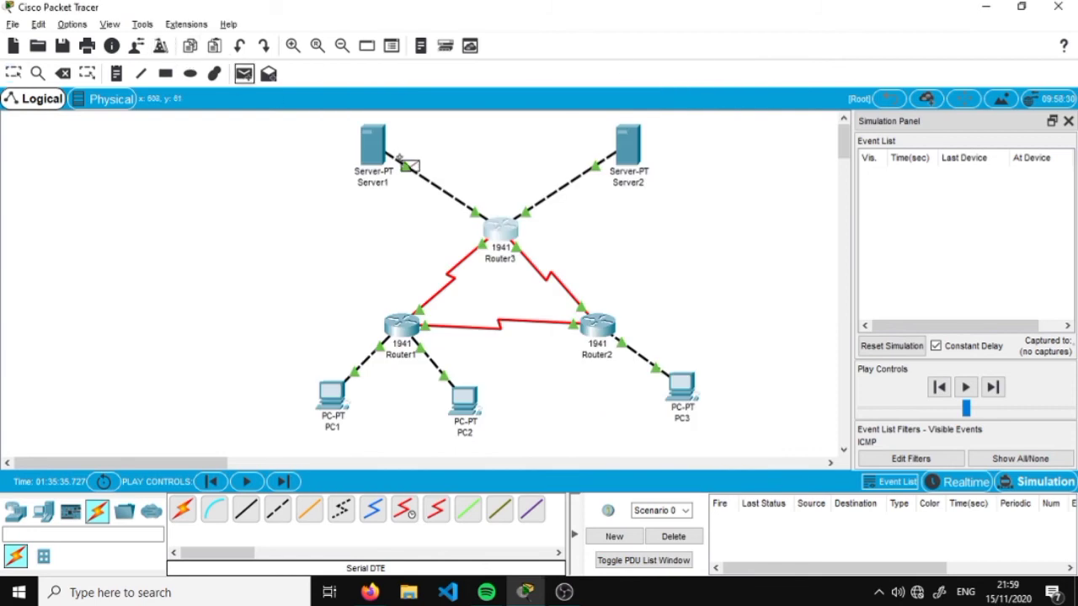
click(376, 149)
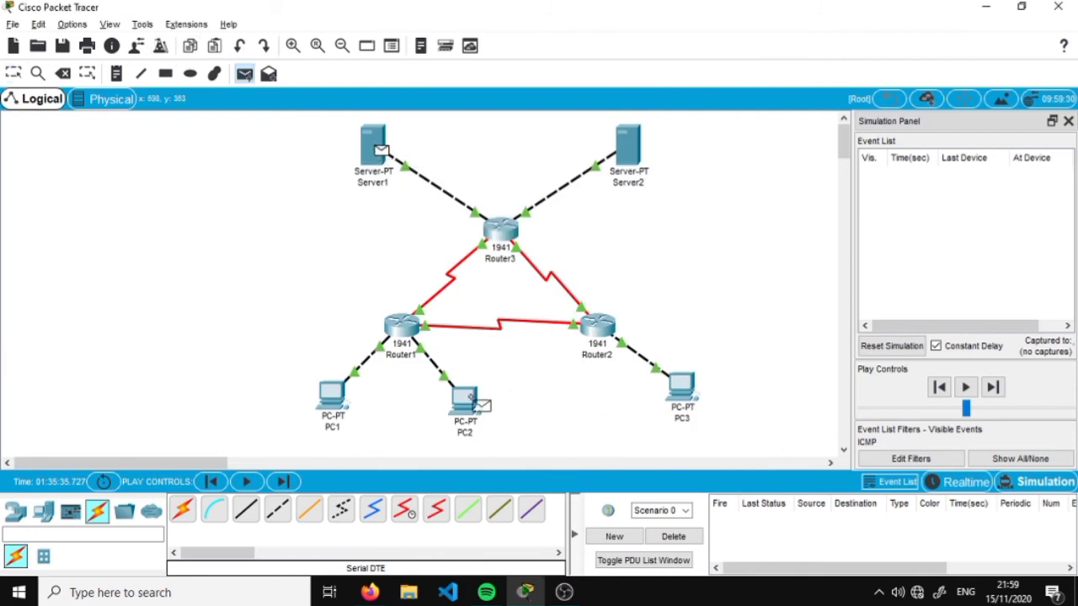
click(470, 401)
Advance the Server1 to PC2 simulation event by event until PC2's reply is back at Server1
click(997, 388)
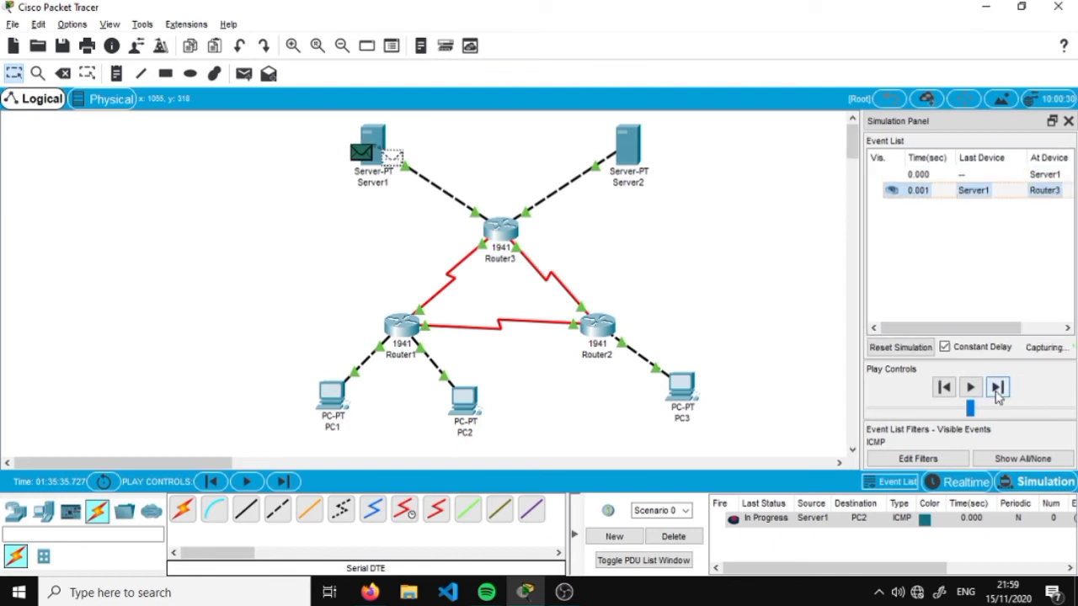
click(997, 388)
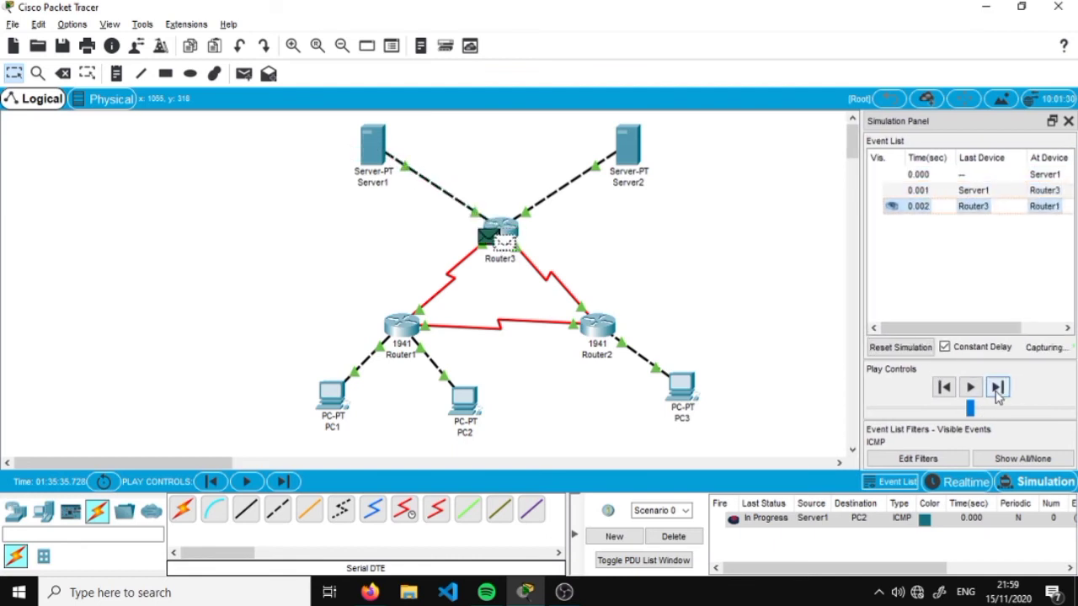
click(997, 388)
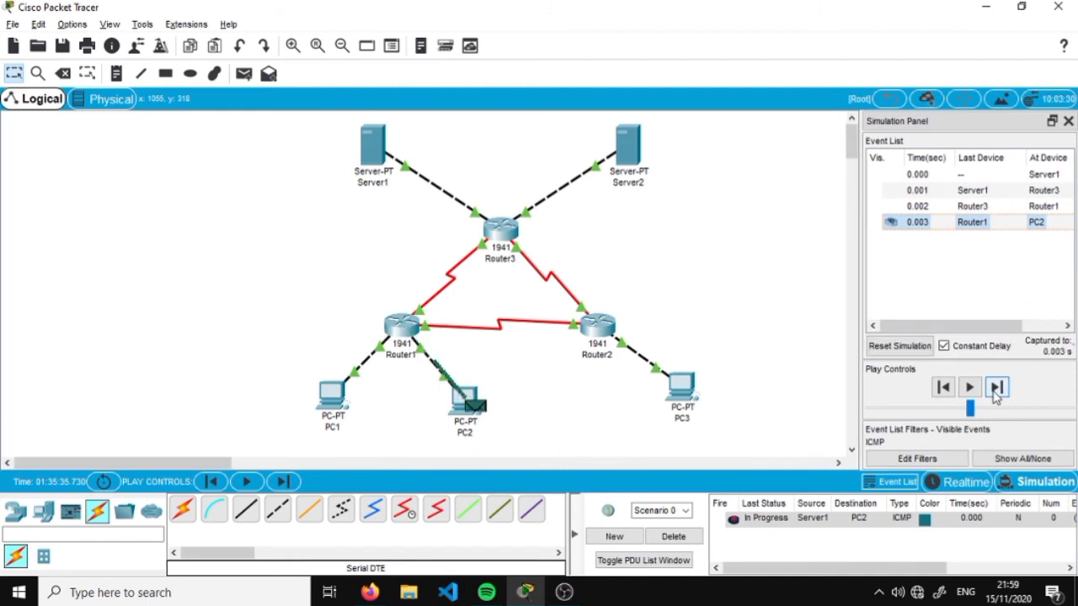
click(994, 392)
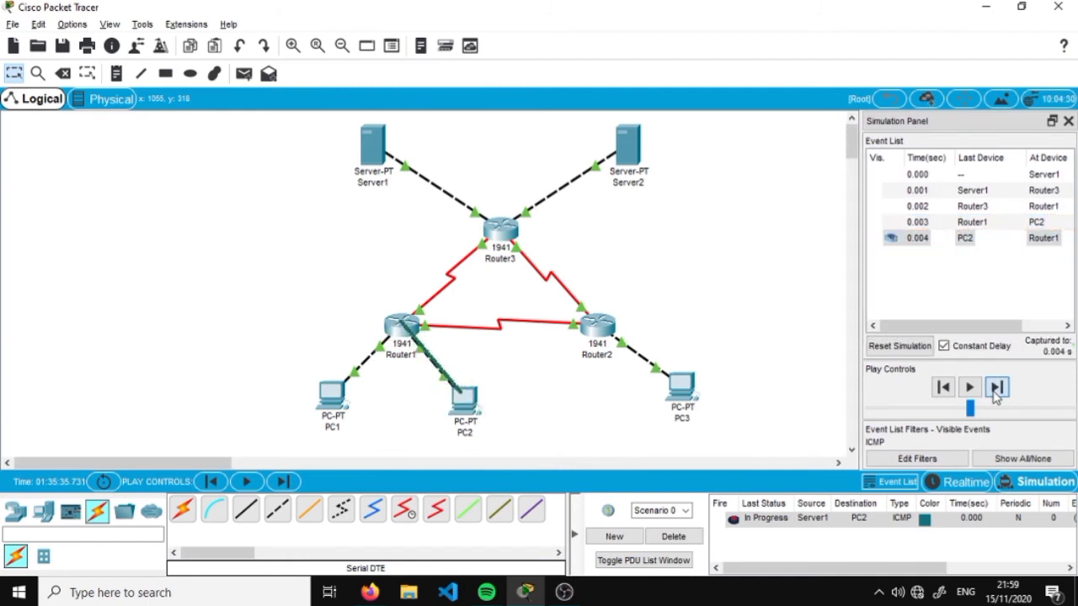
click(996, 388)
click(996, 389)
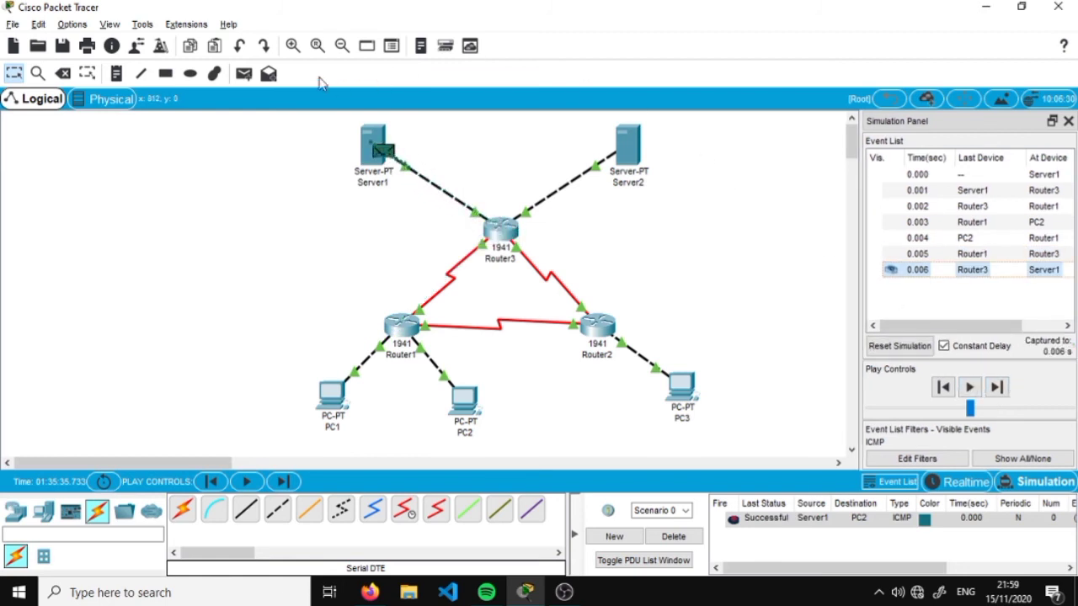
Add a simple PDU from Server1 to PC3 and advance the simulation event by event until the reply is back at Server1
click(245, 75)
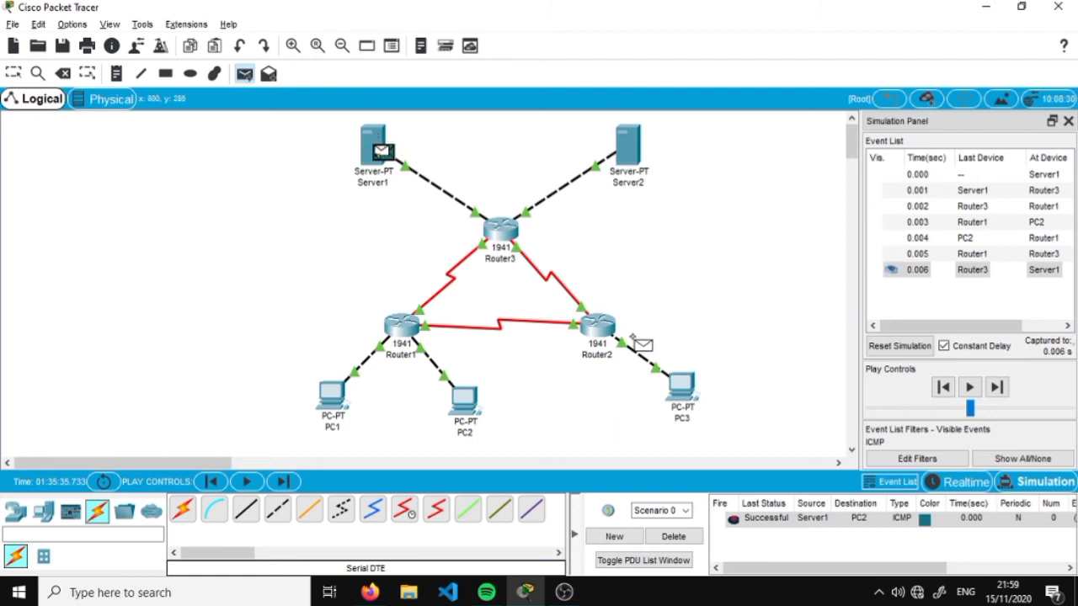
click(682, 384)
click(999, 389)
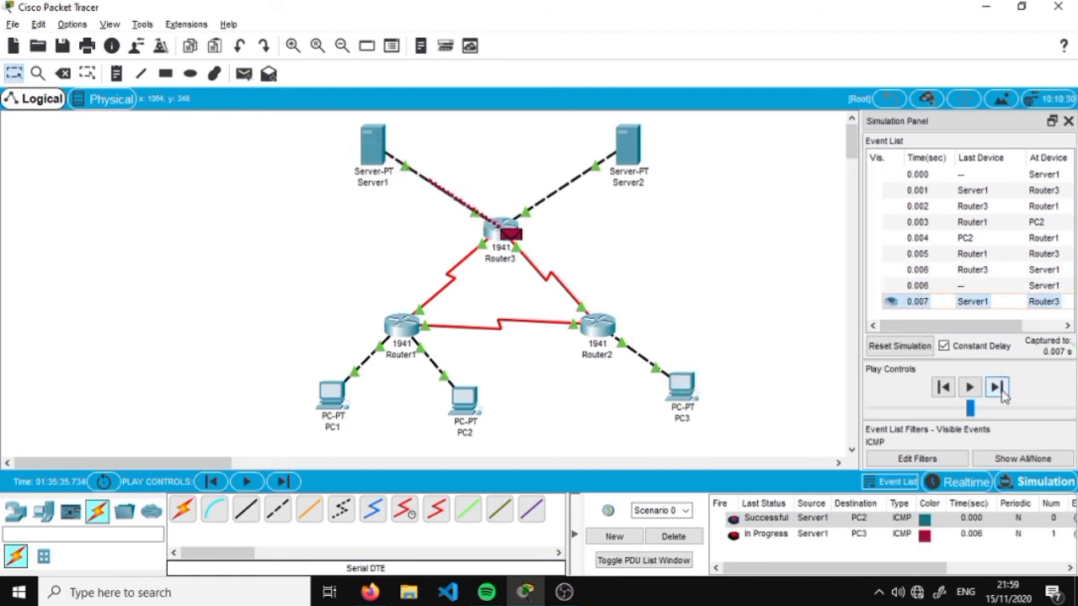
click(996, 387)
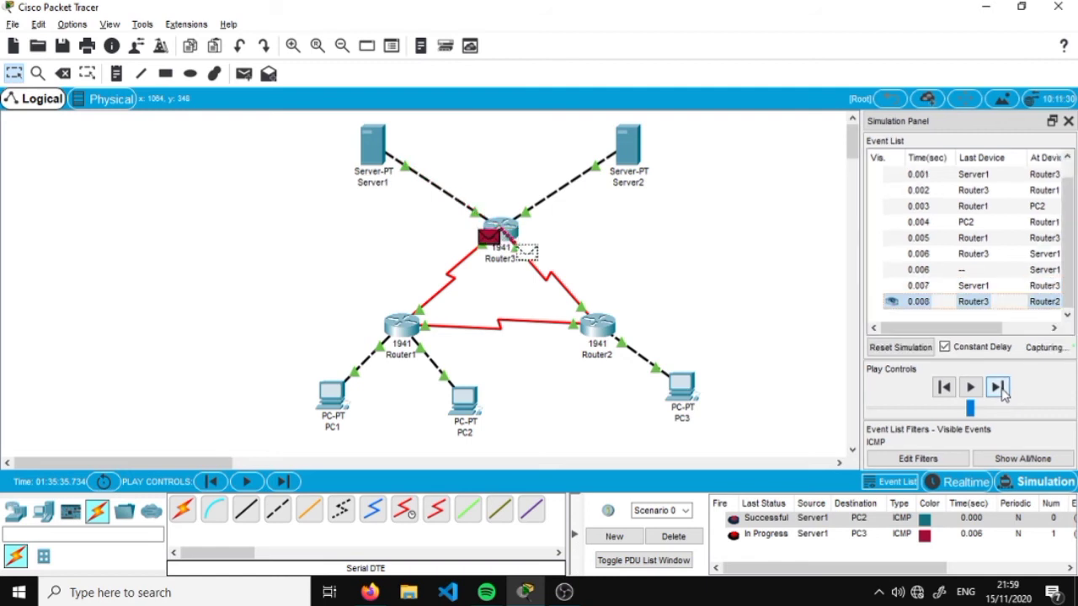
click(996, 388)
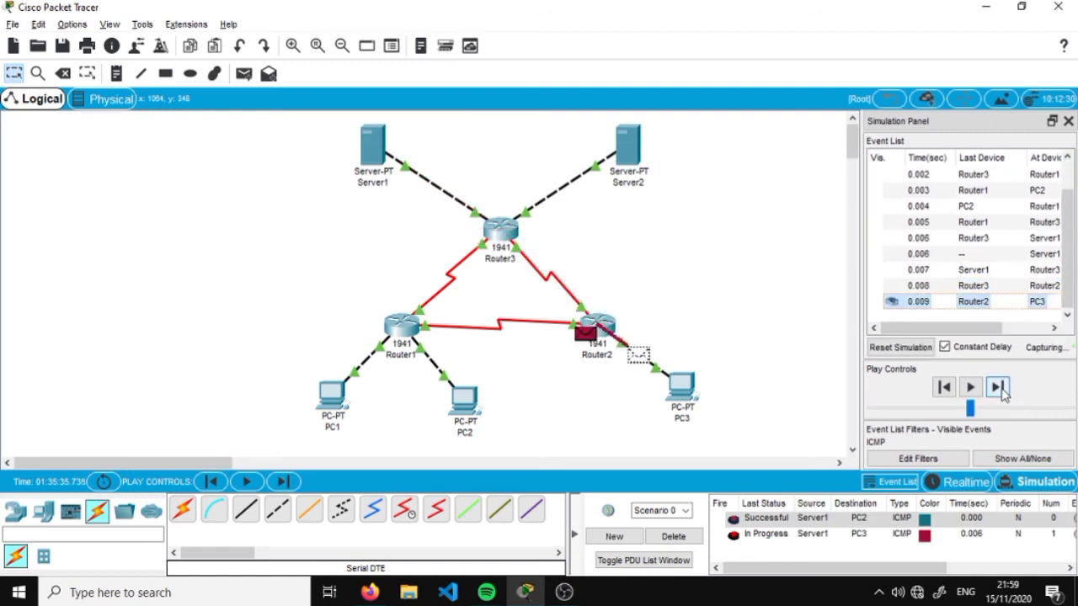
click(996, 387)
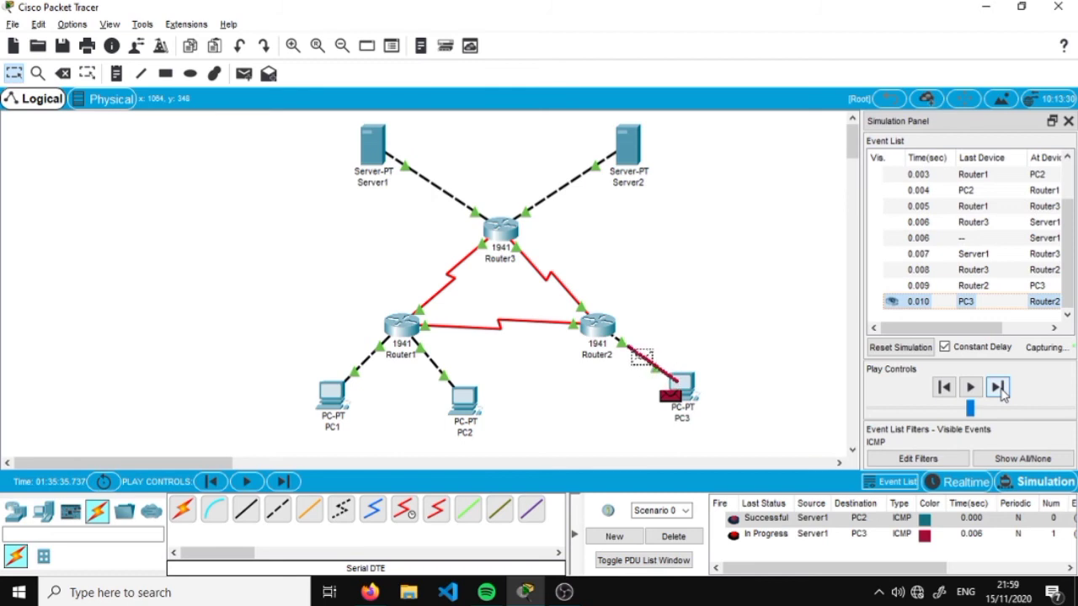
click(997, 388)
click(997, 387)
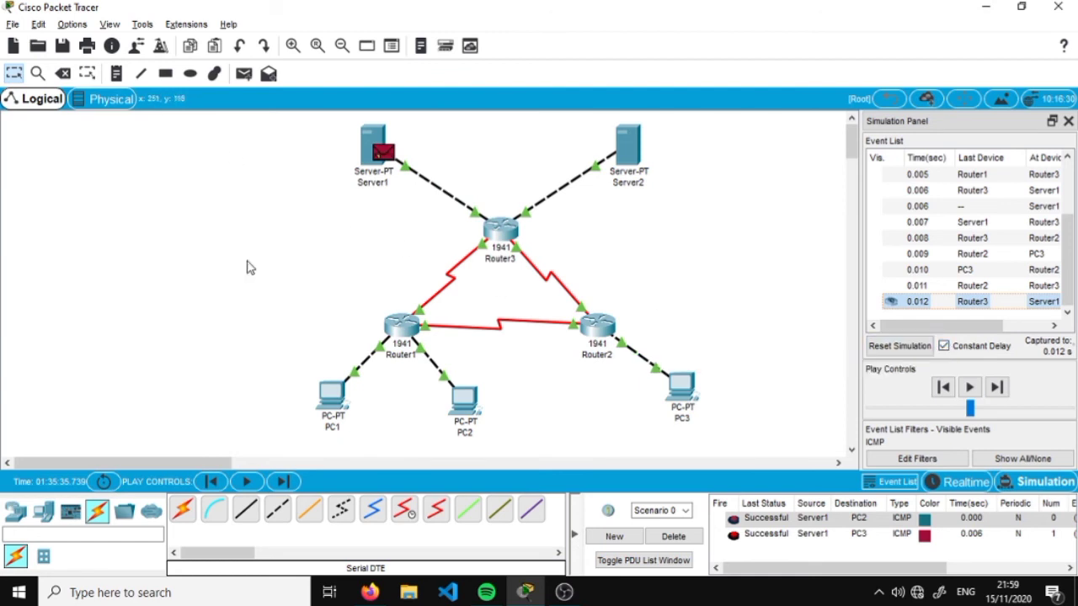
Switch to the static routing article in Firefox and read the point 4 instructions on Realtime mode and route tracing
click(370, 592)
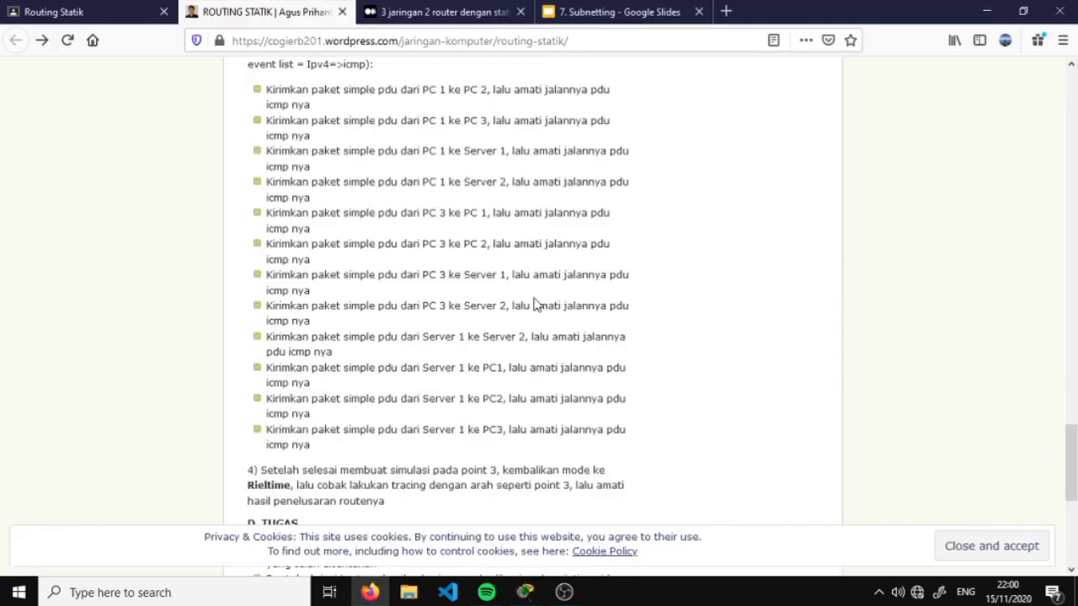
scroll(533, 303, down, 2)
scroll(534, 303, down, 4)
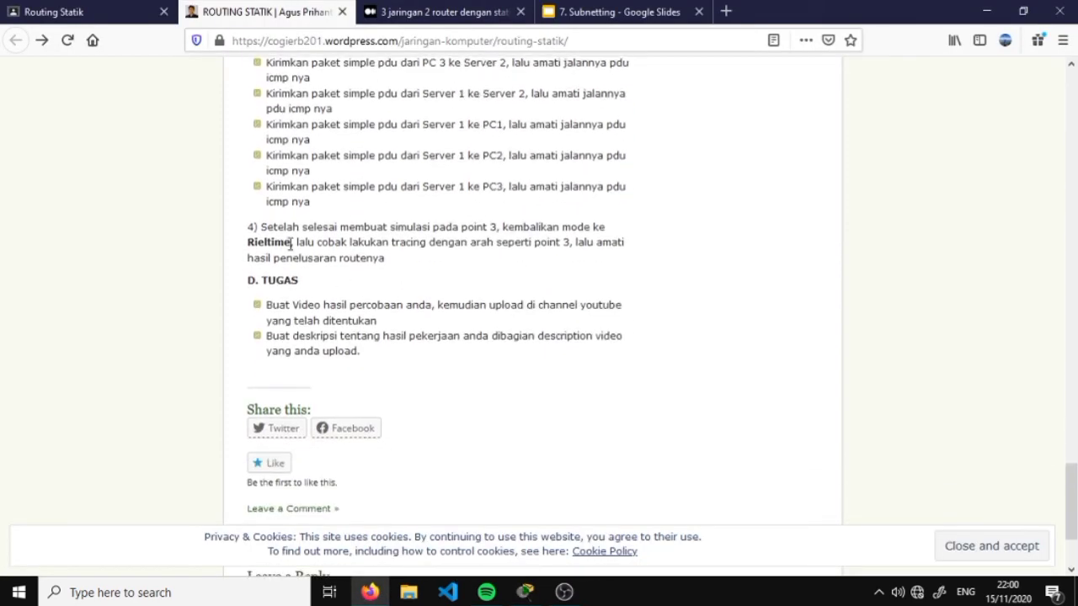
drag(284, 229, 486, 227)
click(500, 228)
Review the article's point 3 PDU scenarios, highlighting PC1 to PC2, PC1 to Server 2, PC3 to Server 2 and Server 1 to PC3
scroll(429, 270, up, 2)
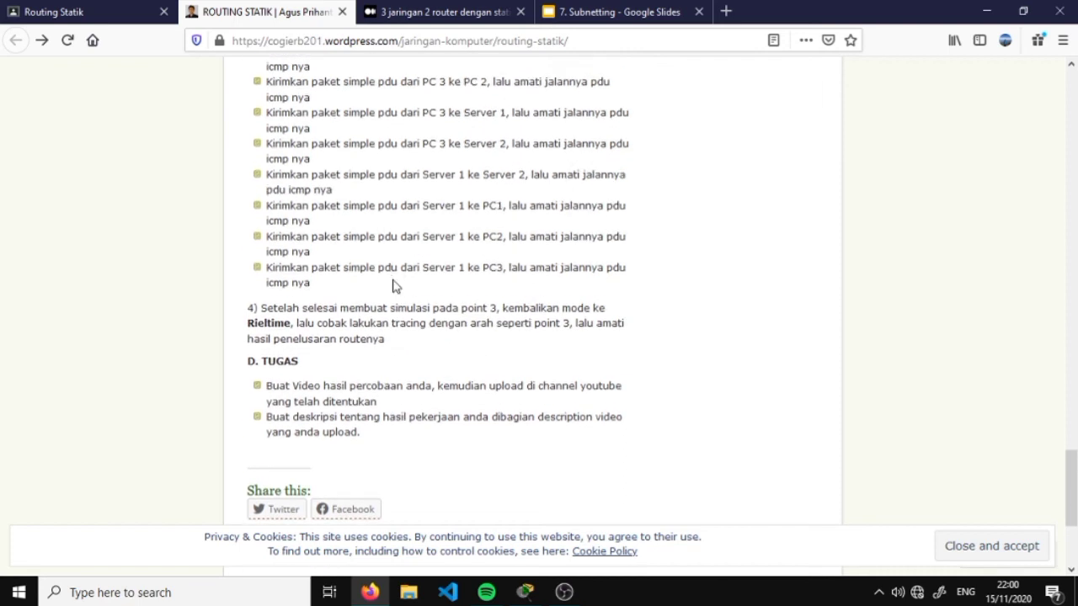
scroll(394, 284, up, 6)
scroll(397, 288, down, 2)
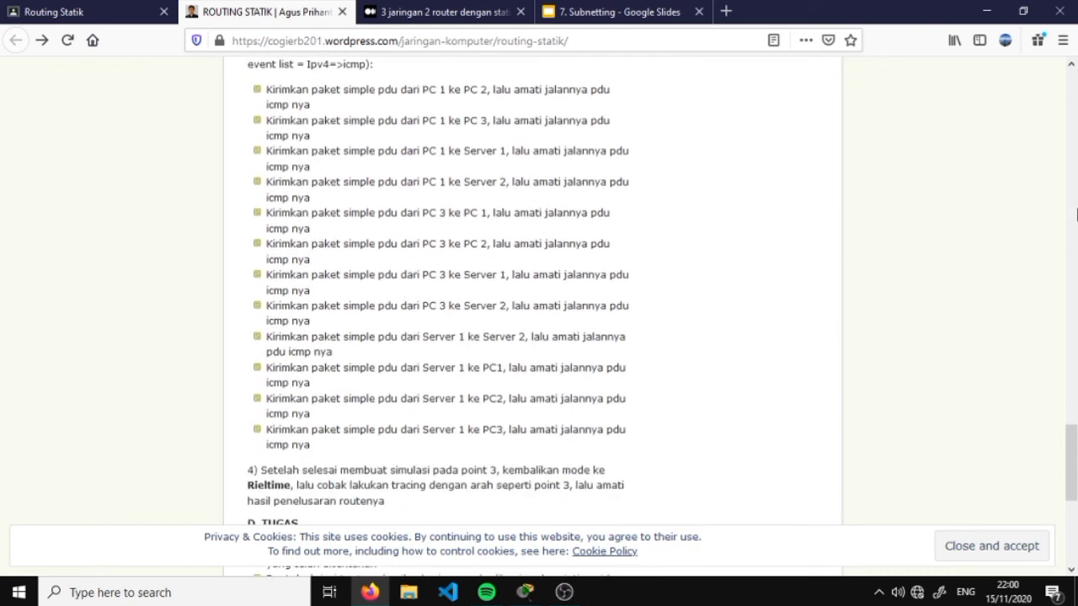
triple_click(277, 90)
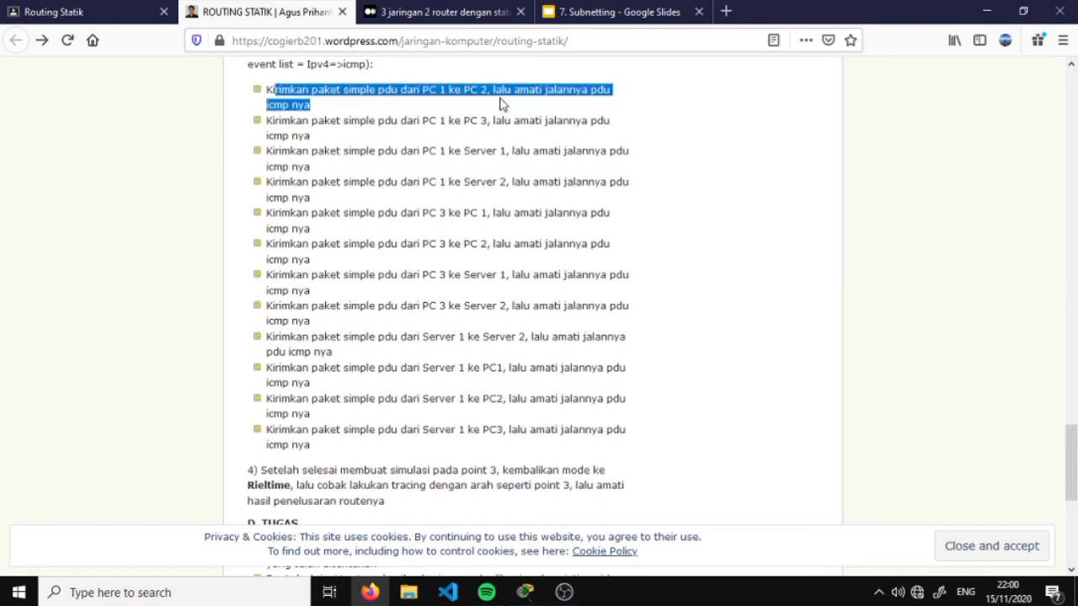
click(484, 116)
drag(282, 187, 404, 202)
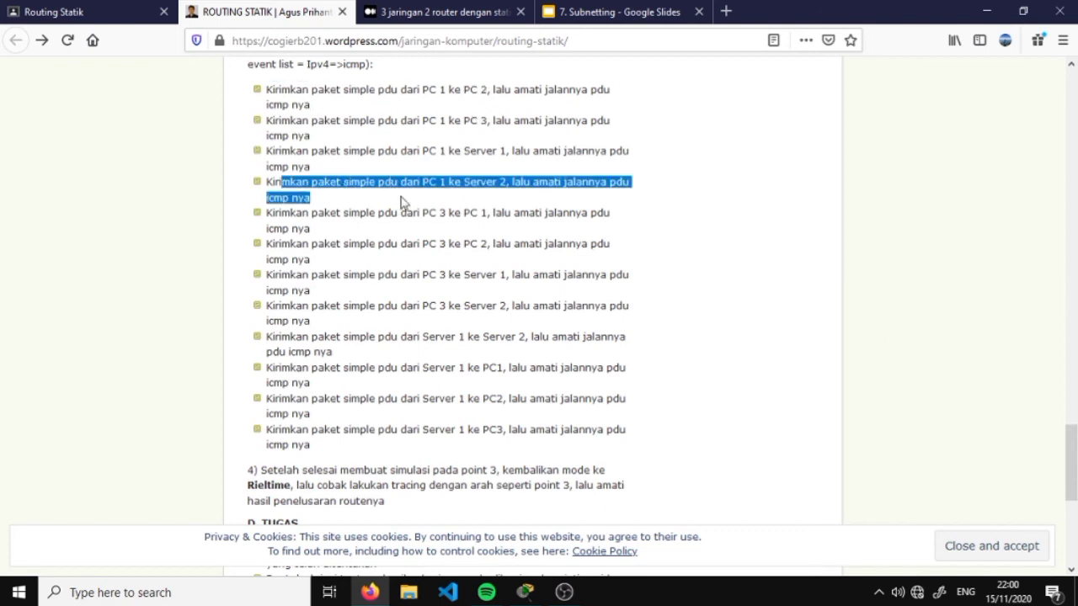
click(445, 182)
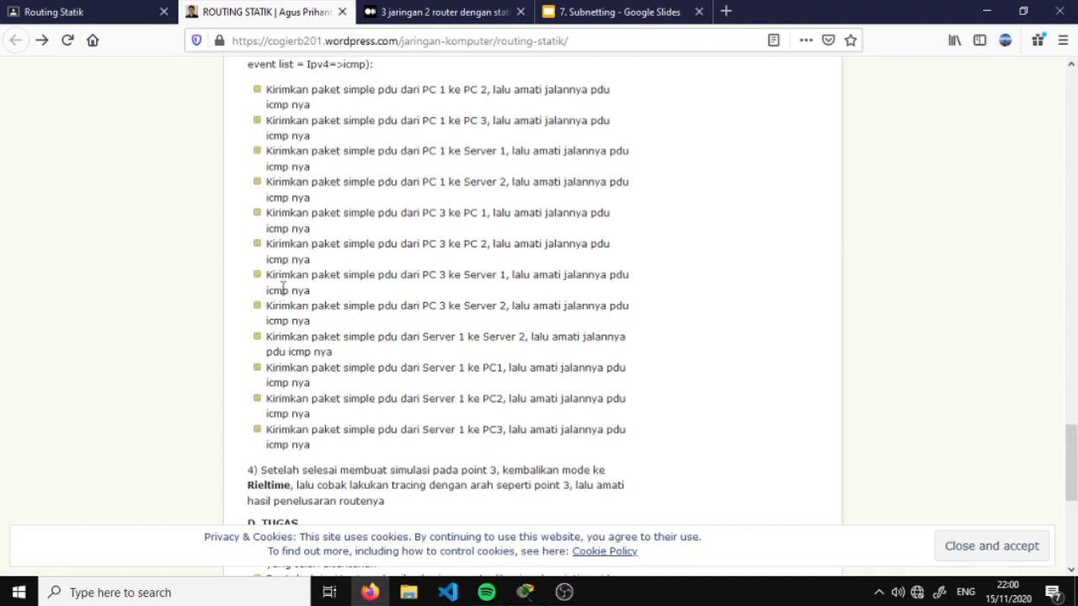
drag(277, 319, 511, 308)
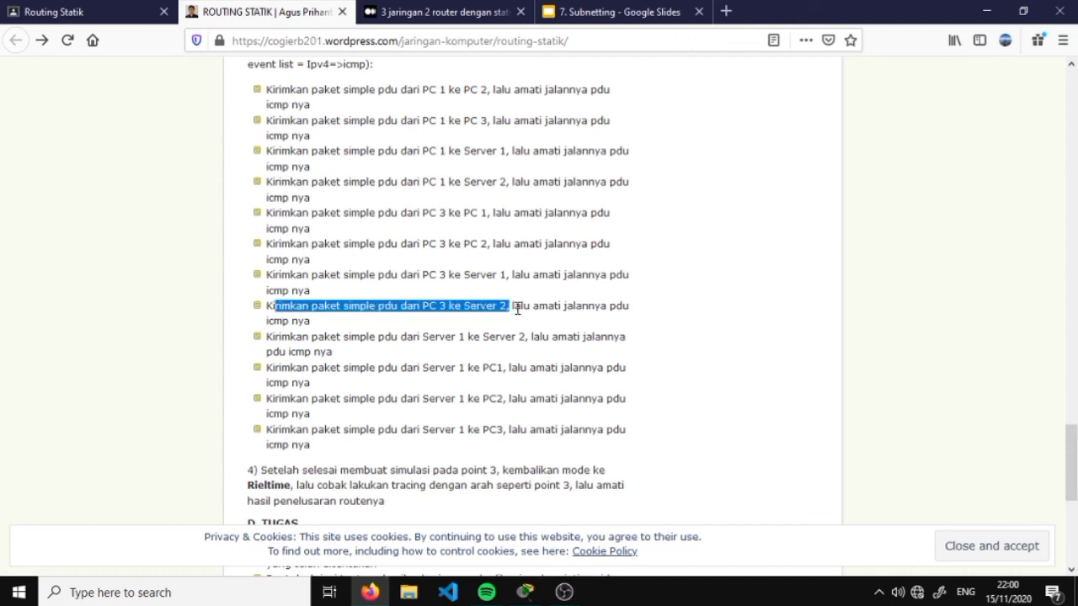
click(517, 308)
drag(278, 430, 533, 430)
click(568, 430)
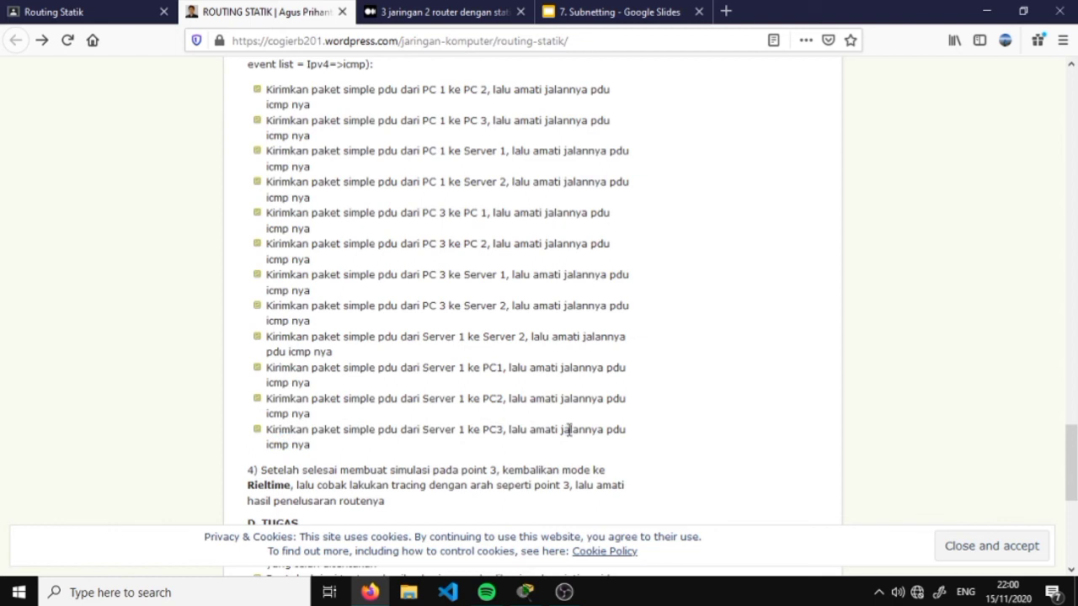
Return to Packet Tracer in Realtime mode and open the Command Prompt on PC1
click(983, 16)
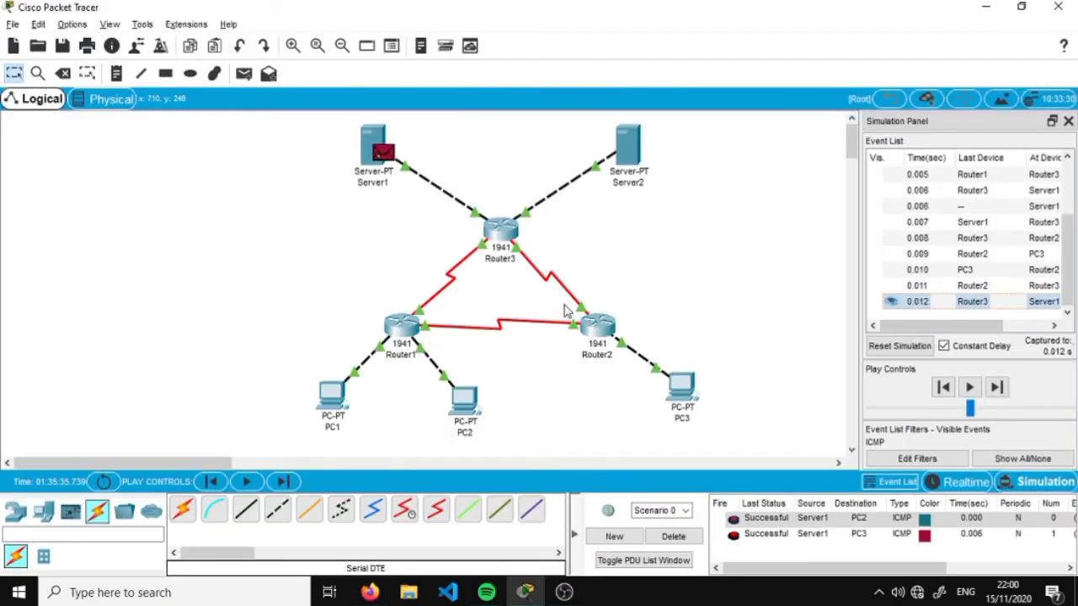
click(964, 482)
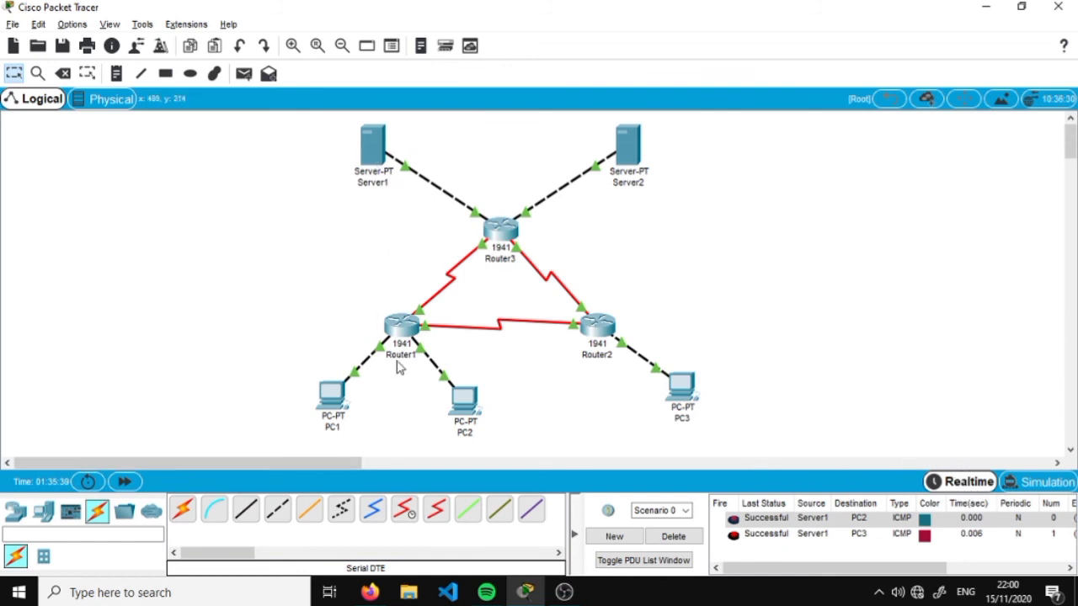
click(335, 400)
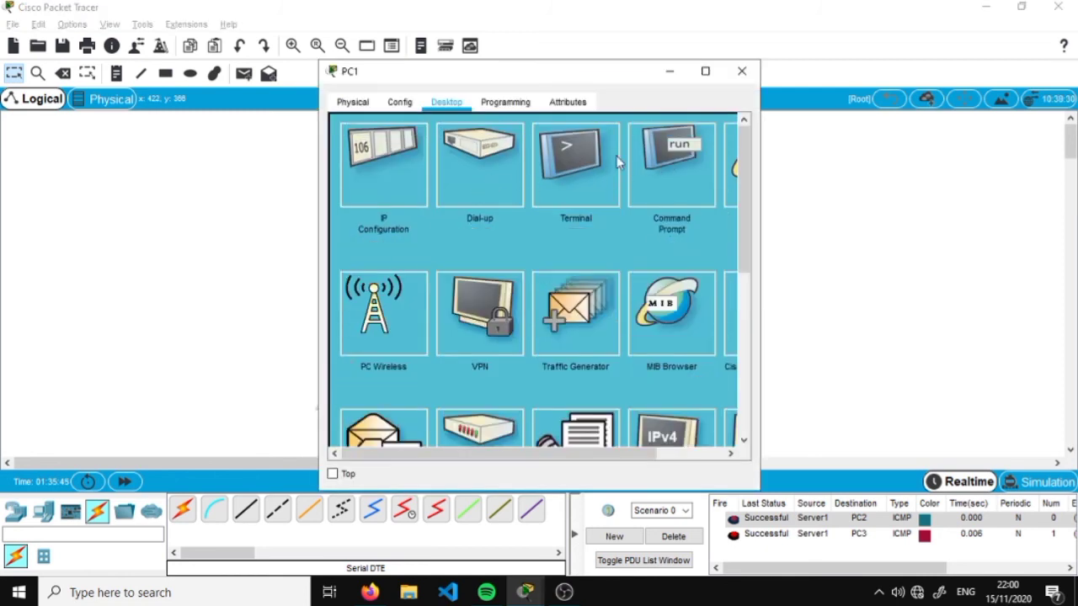
click(587, 163)
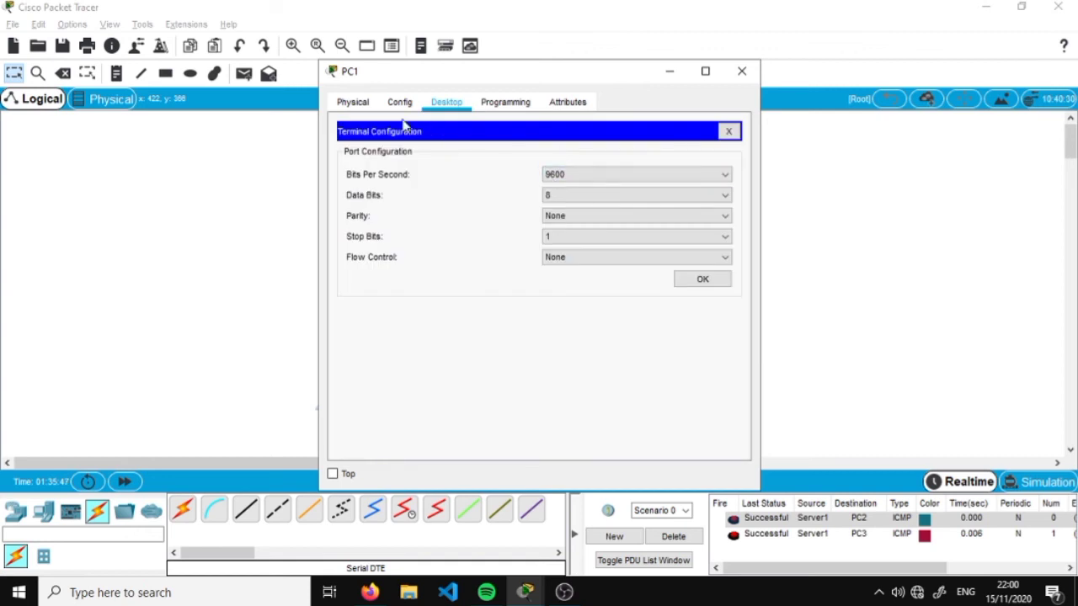
click(729, 131)
click(674, 163)
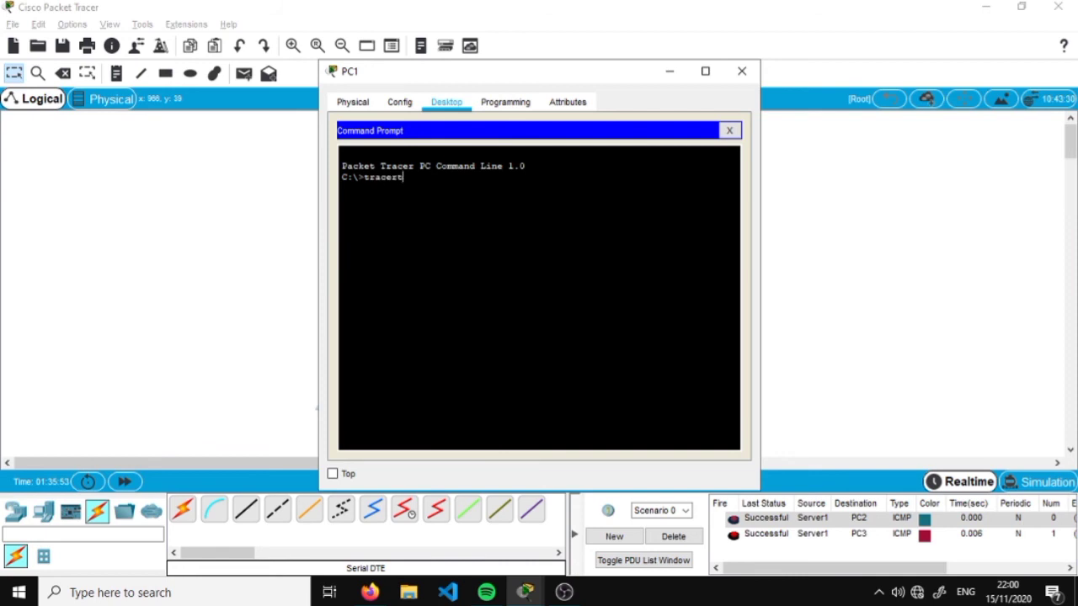
Run tracert 33.33.33.1 on PC1, examine the hops up to the destination, and close the PC1 window
drag(477, 73, 727, 67)
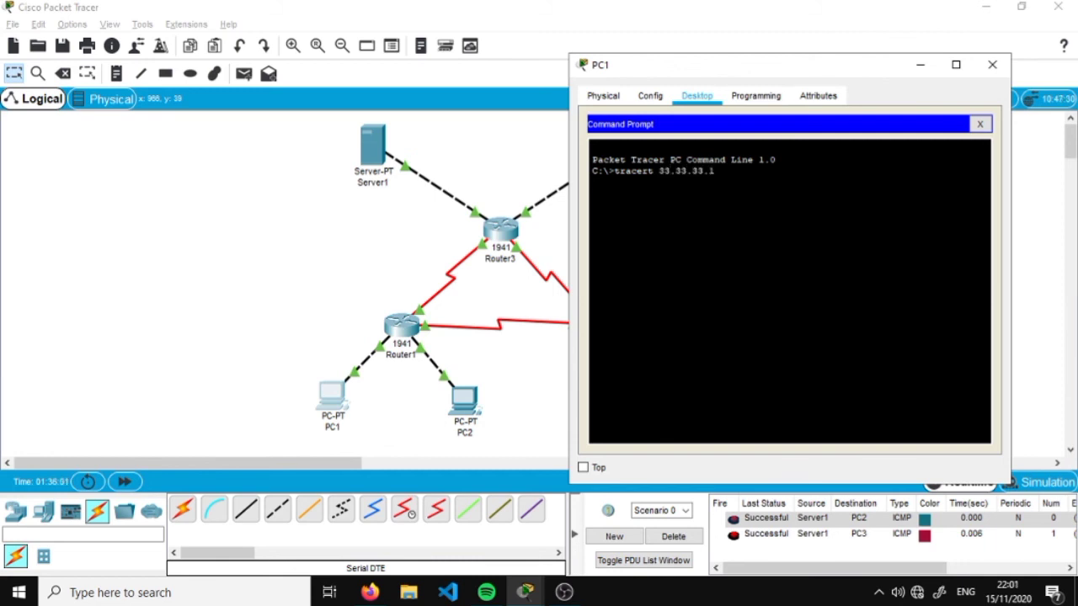
key(Return)
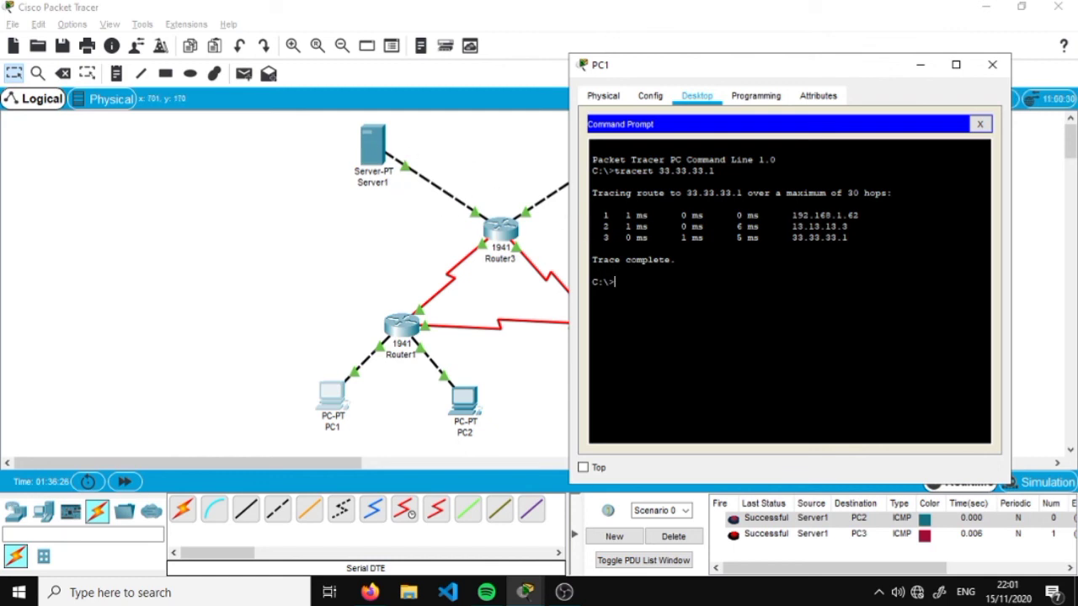
drag(791, 238, 848, 237)
click(848, 237)
drag(820, 69, 733, 65)
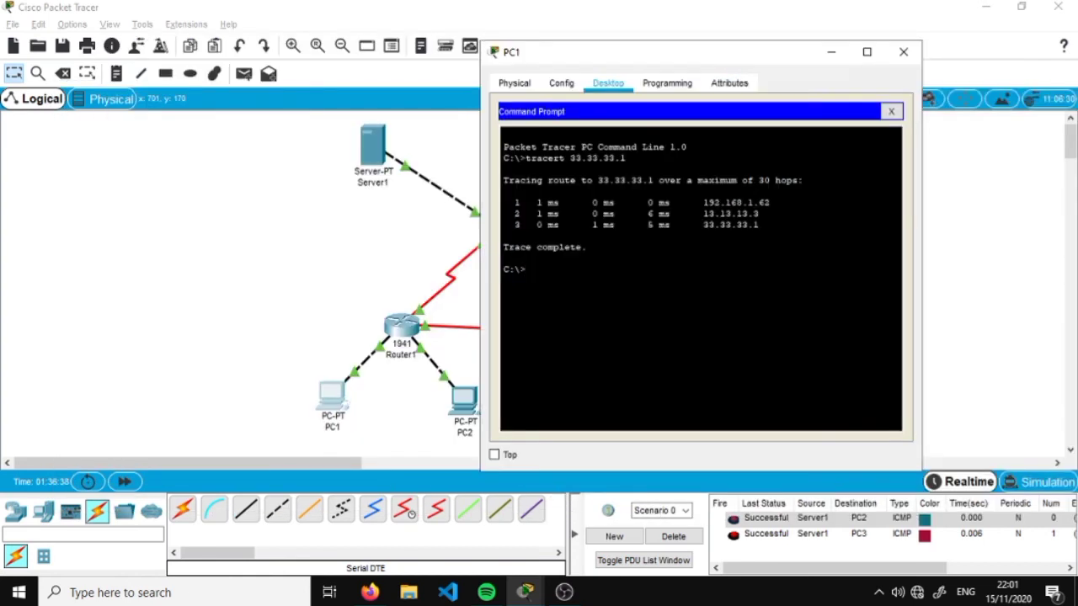
click(903, 51)
Open the Command Prompt on PC3
click(683, 383)
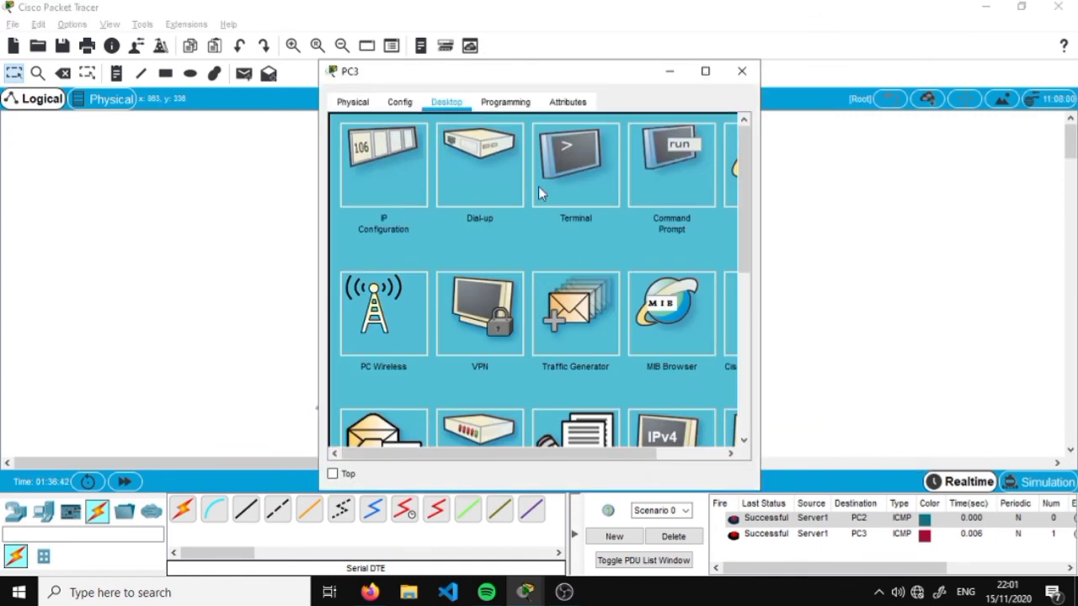
click(583, 156)
click(729, 129)
click(698, 168)
Run tracert 43.43.43.1 on PC3, compare its hops with the topology, and close the PC3 window
text(19)
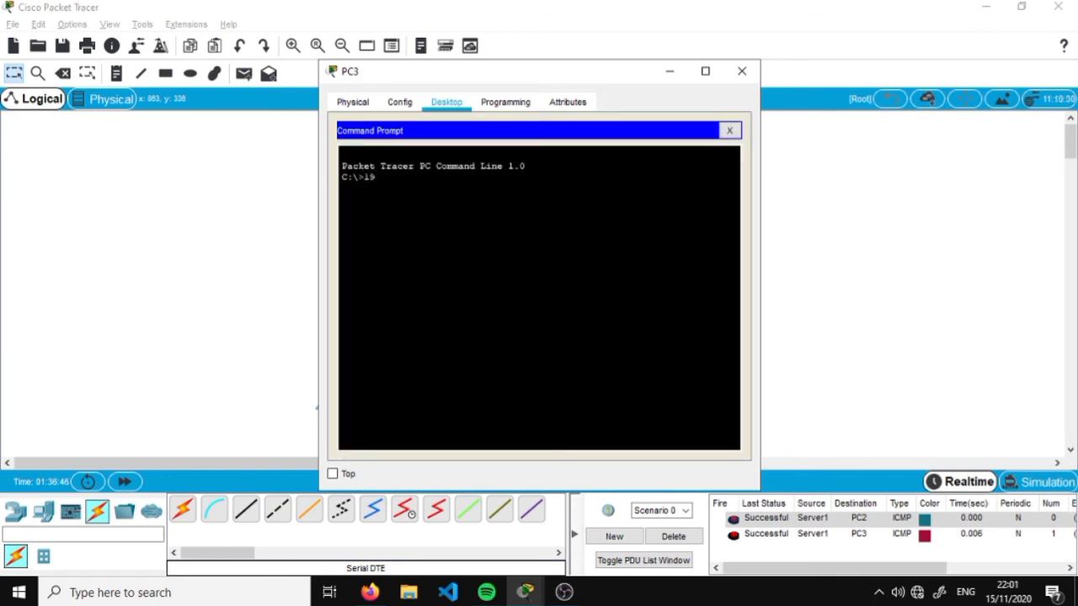
key(BackSpace)
key(BackSpace)
text(43.43.1)
key(Left)
key(Left)
key(Left)
key(Left)
key(Left)
key(Left)
key(Left)
key(Left)
key(Left)
key(Left)
text(tracer t)
key(Return)
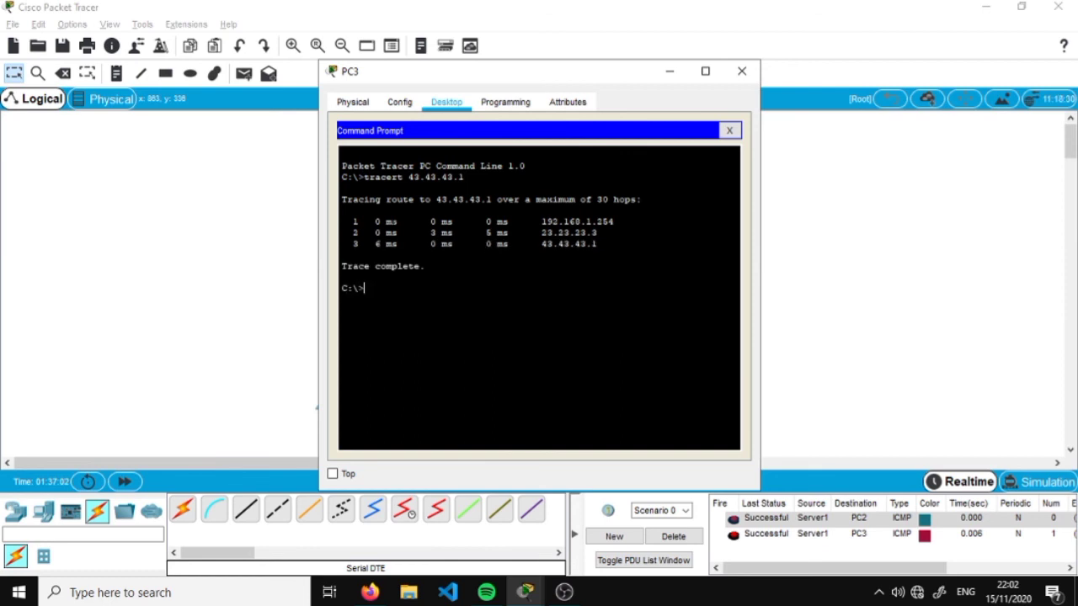
drag(586, 72, 296, 74)
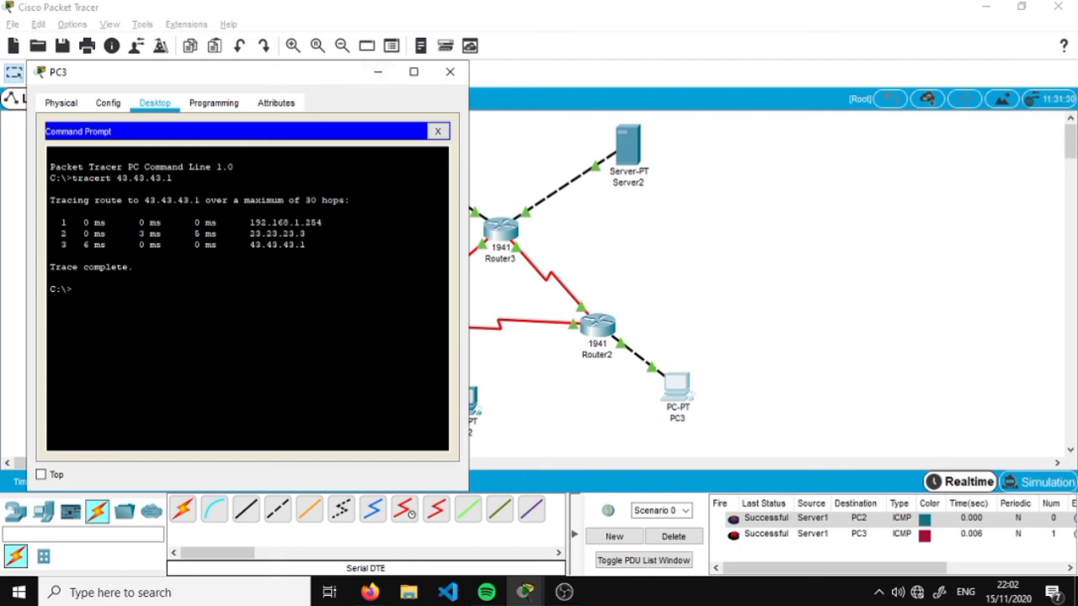
click(450, 71)
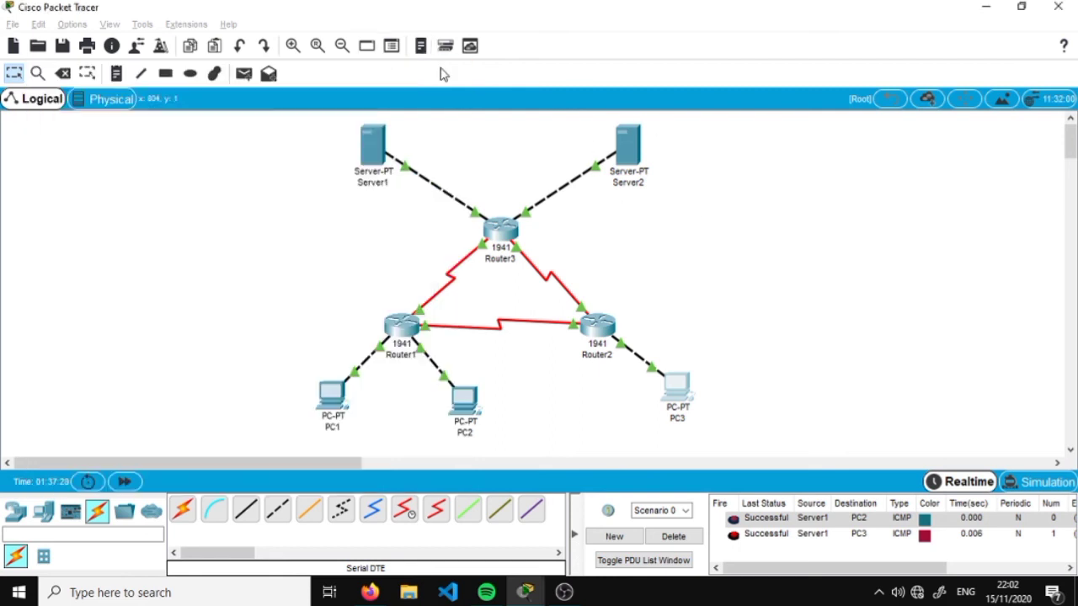
Run tracert 192.168.1.65 from Server2's Command Prompt and compare the hops with the topology, highlighting the final address
click(629, 150)
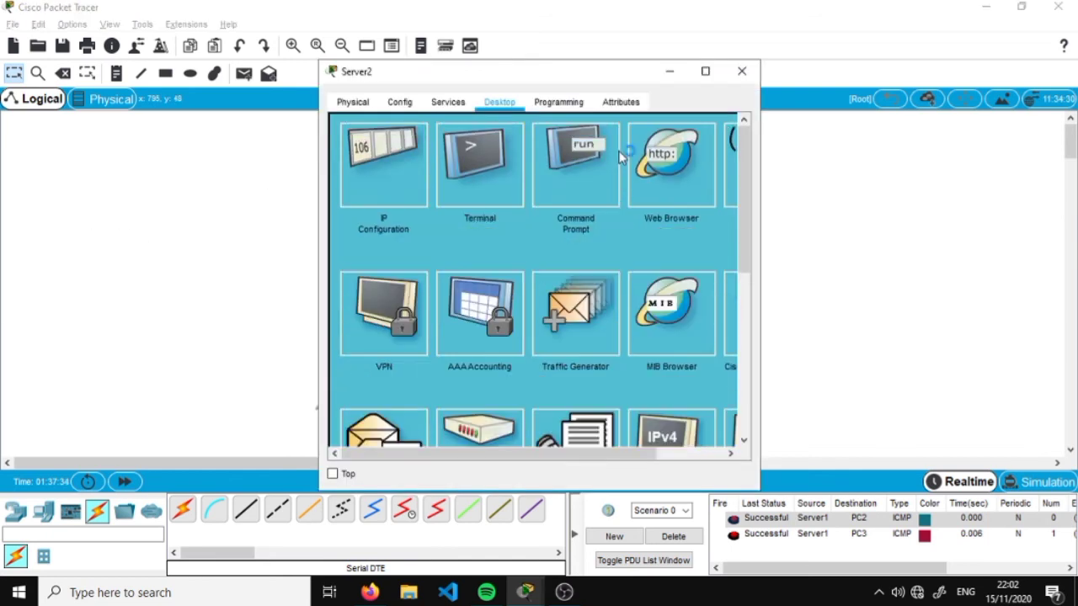
click(570, 173)
text(trac)
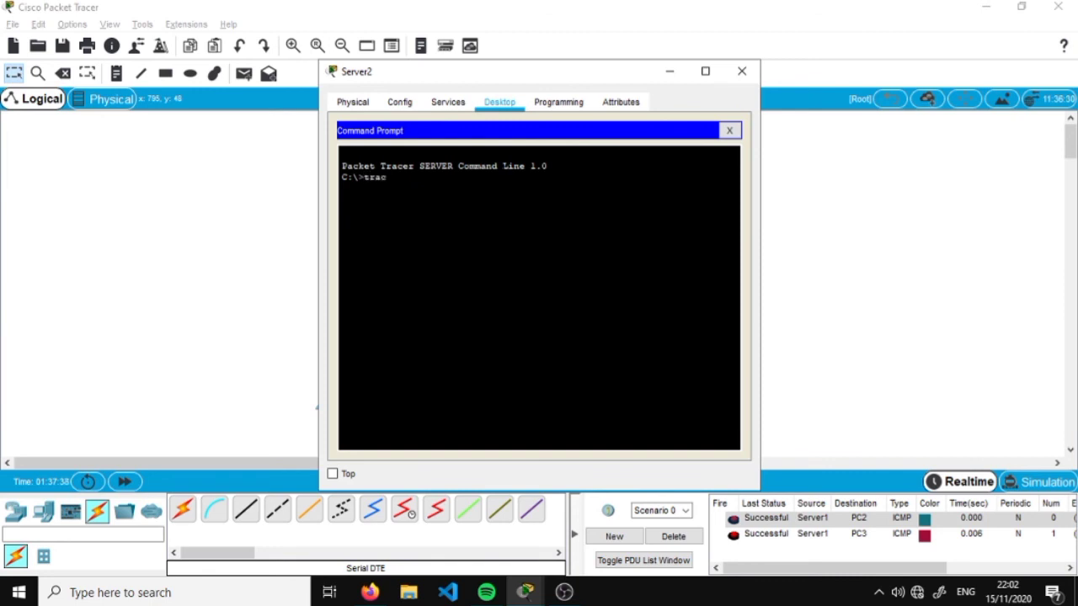
text(ert 192.168.1.65)
key(Return)
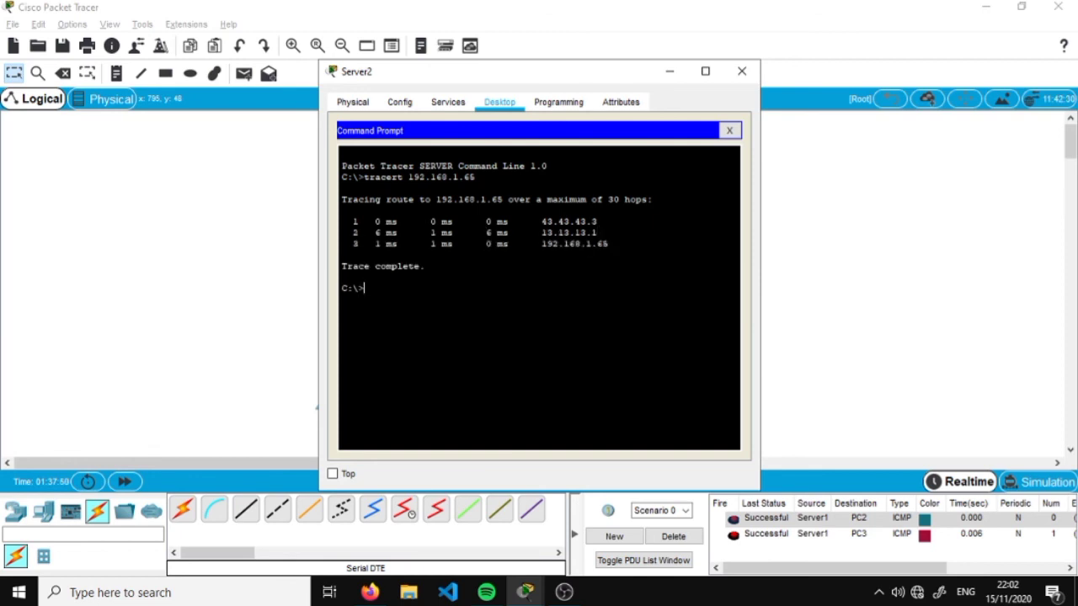
drag(538, 75, 225, 71)
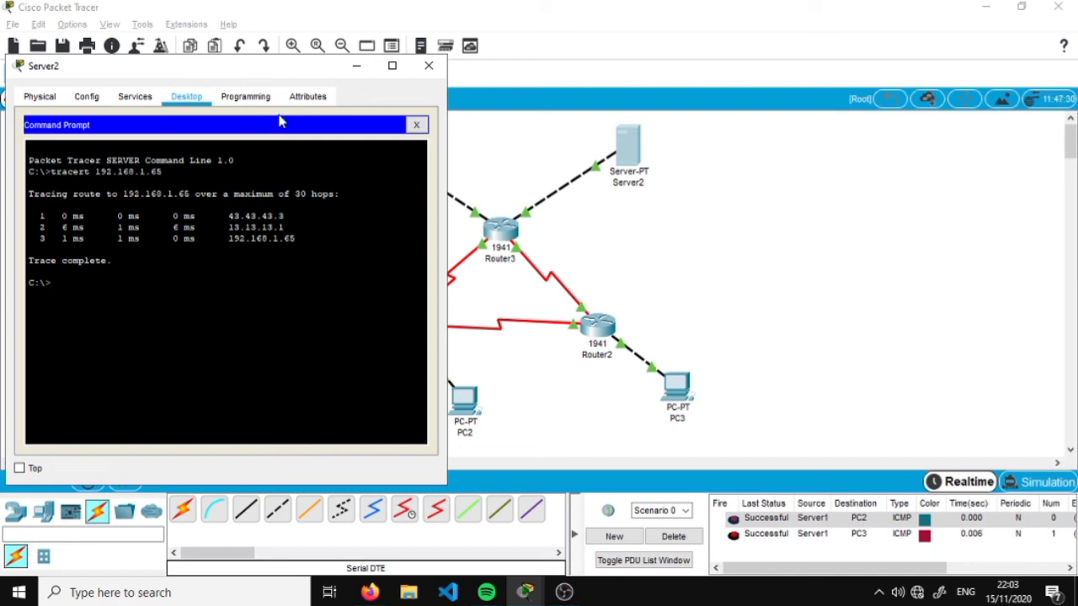
mouse_move(302, 71)
mouse_down()
mouse_move(236, 77)
mouse_move(297, 68)
mouse_move(284, 106)
mouse_up()
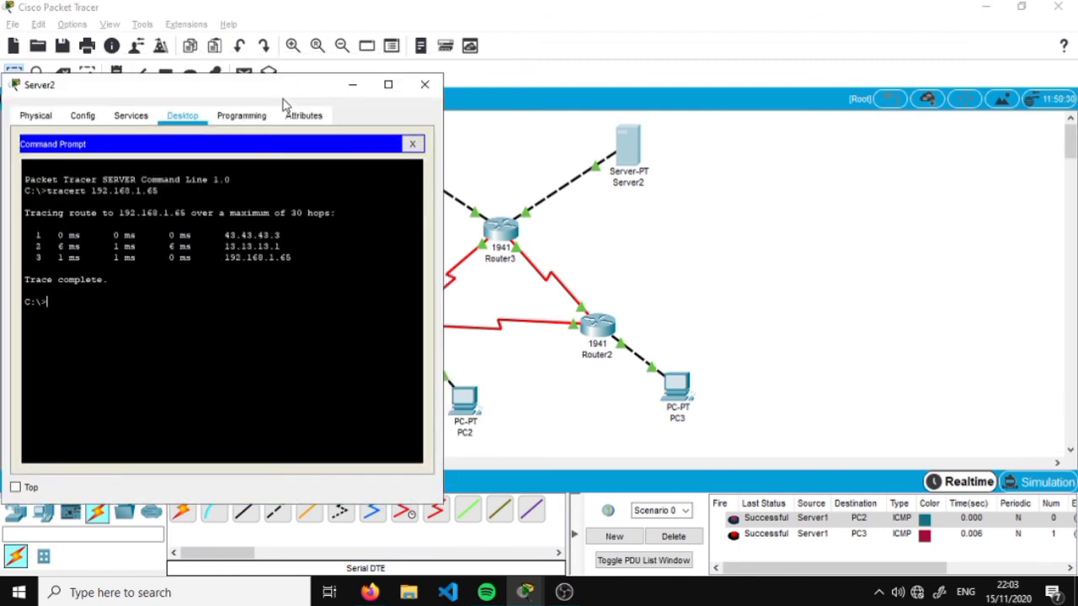
drag(219, 257, 292, 258)
click(291, 257)
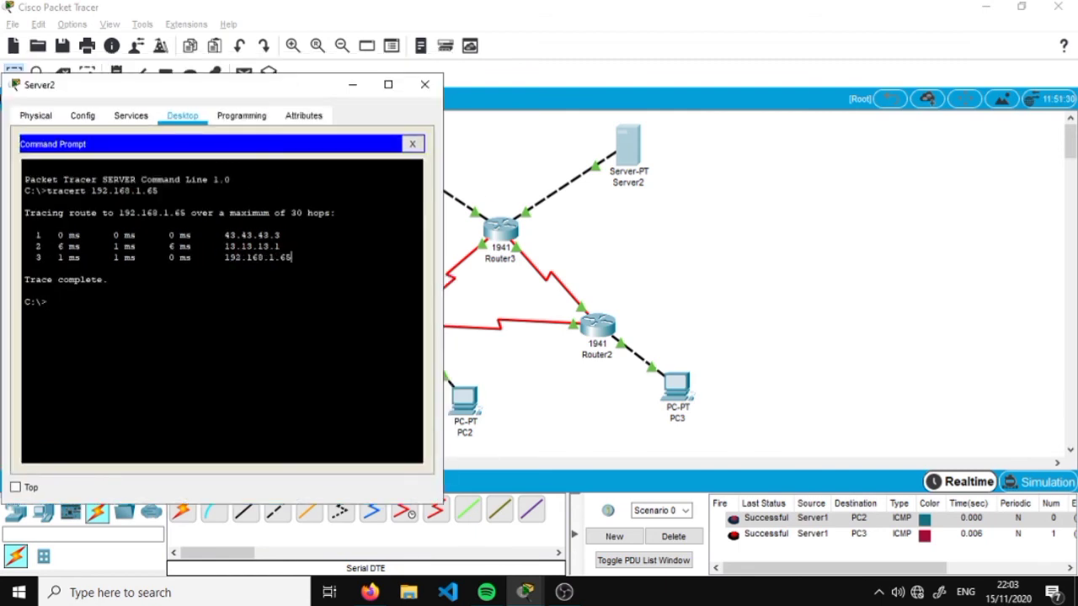